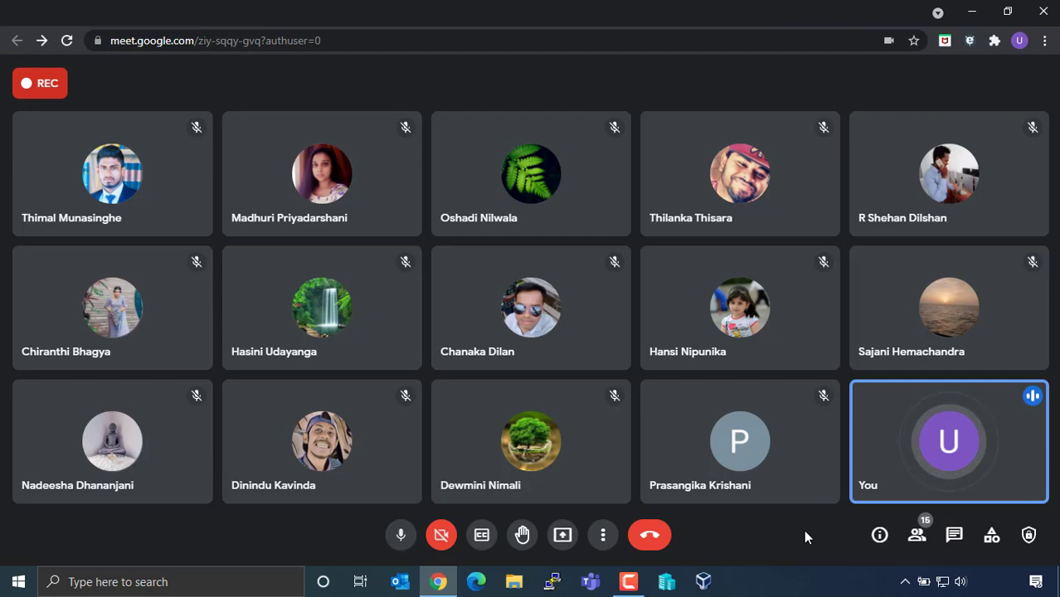
# Search Google for 'download ubuntu desktop' in a new tab.
pyautogui.hotkey('ctrl', 't')
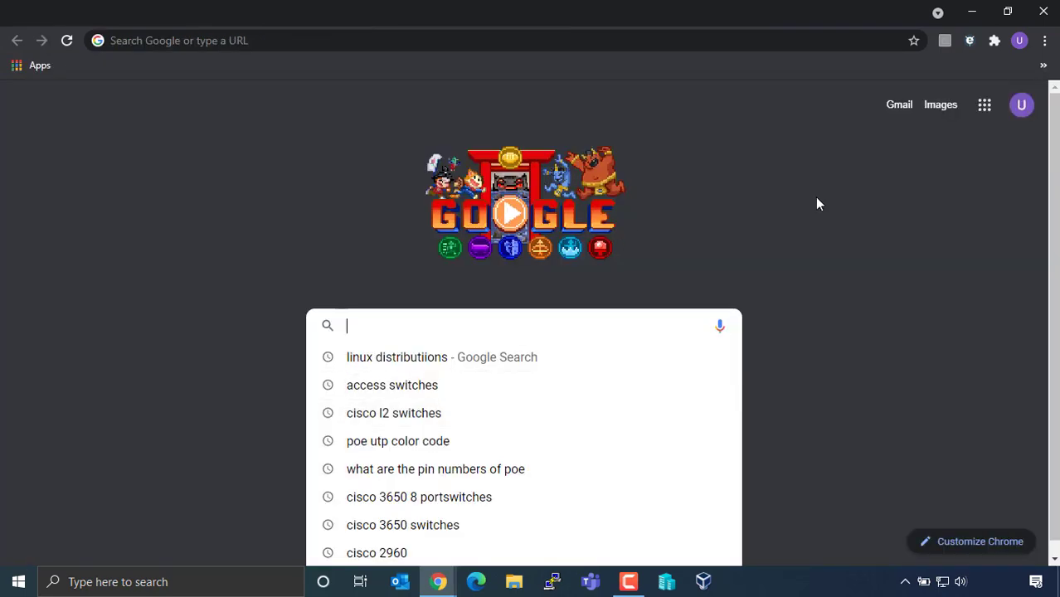
pyautogui.write('download ')
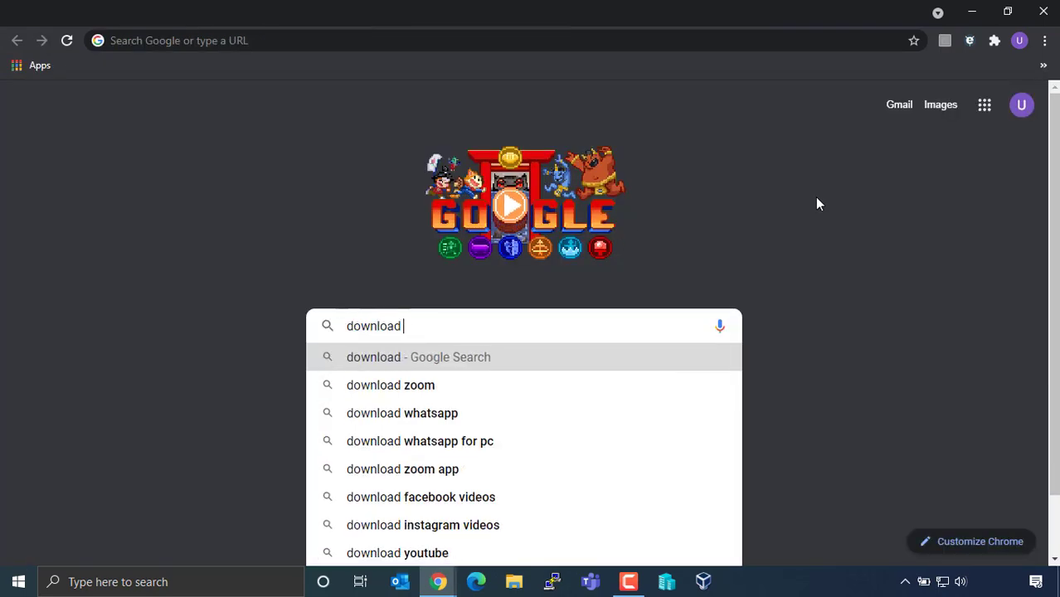
pyautogui.write('ubu')
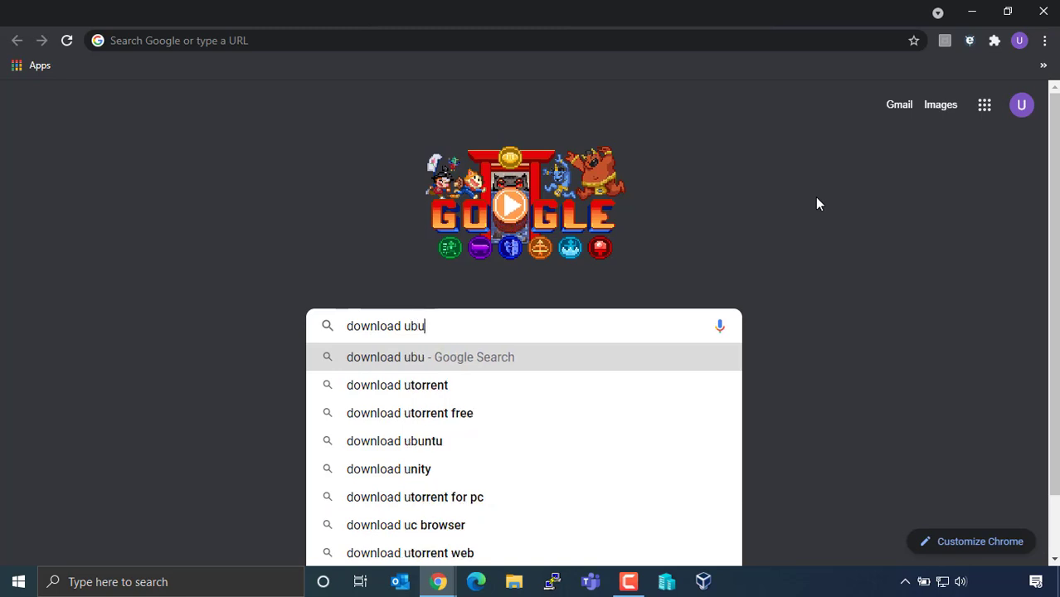
pyautogui.write('ntu desktop')
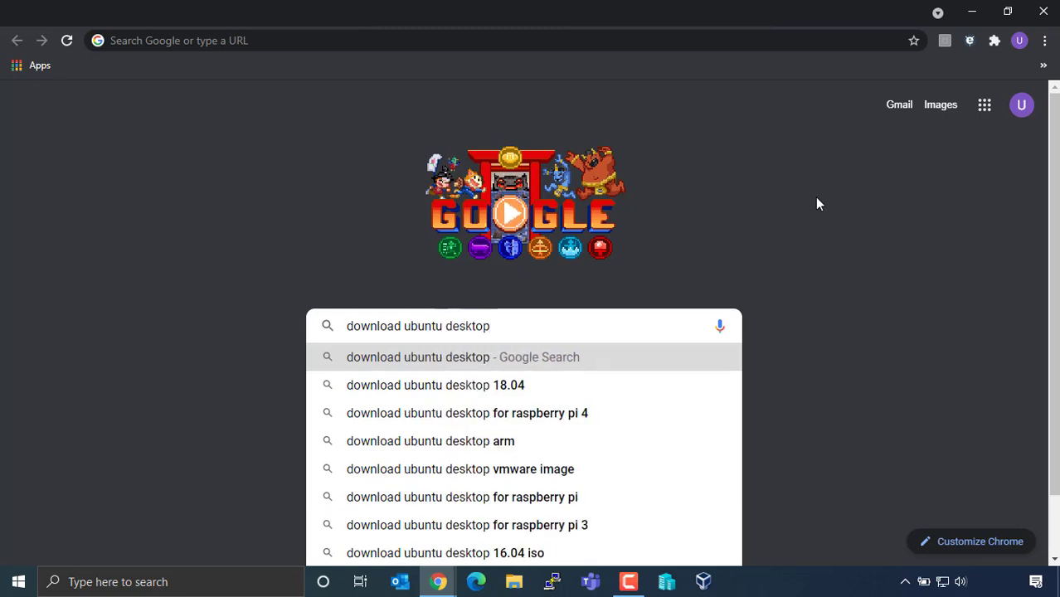
pyautogui.press('Return')
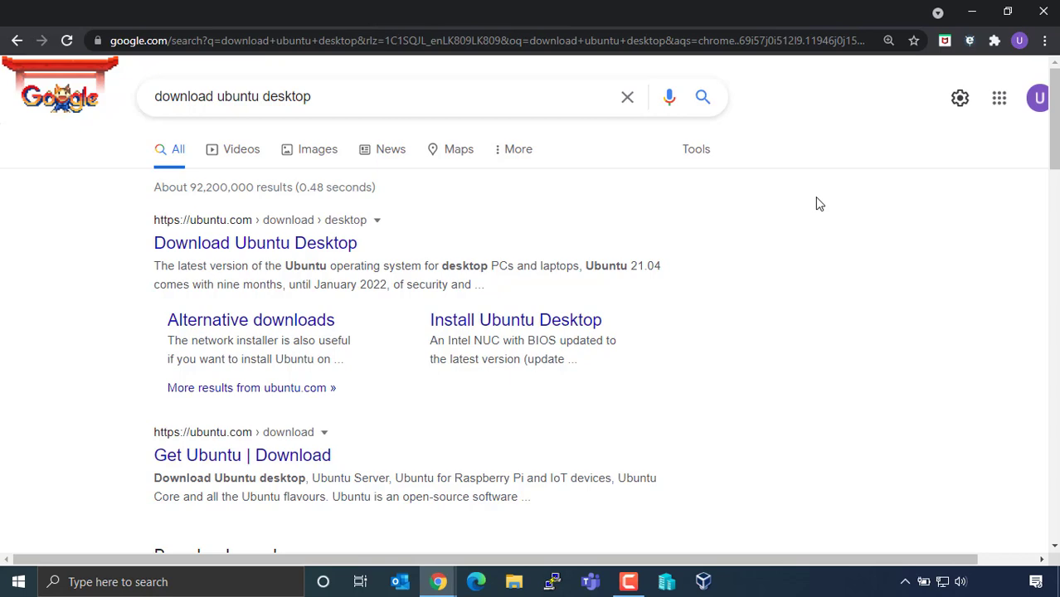
# Switch back to the Wikipedia 'Linux distribution' article tab.
pyautogui.click(261, 17)
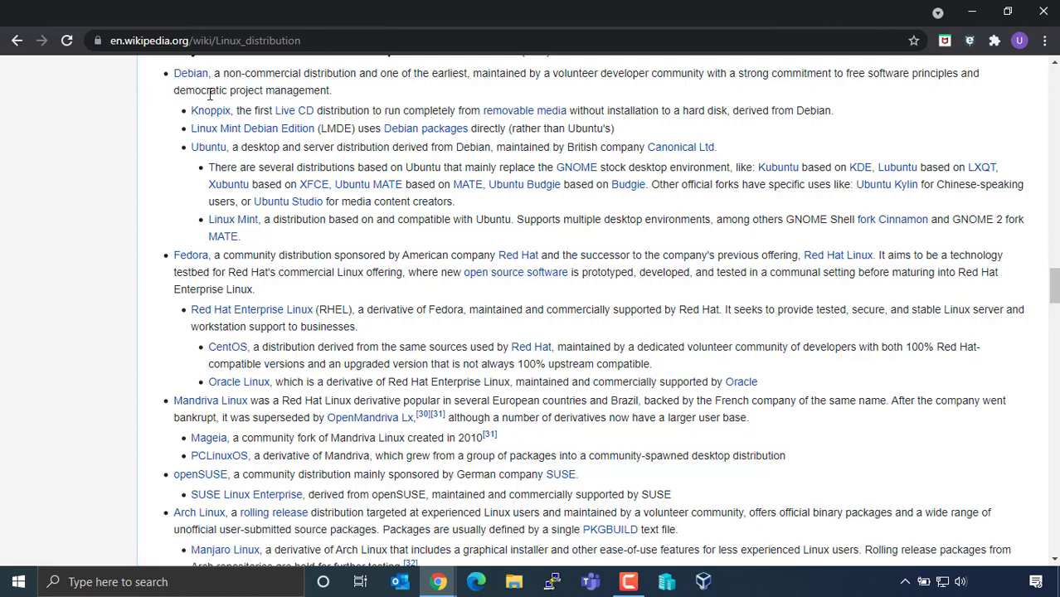
pyautogui.moveTo(202, 112)
pyautogui.scroll(-1, 128, 504)
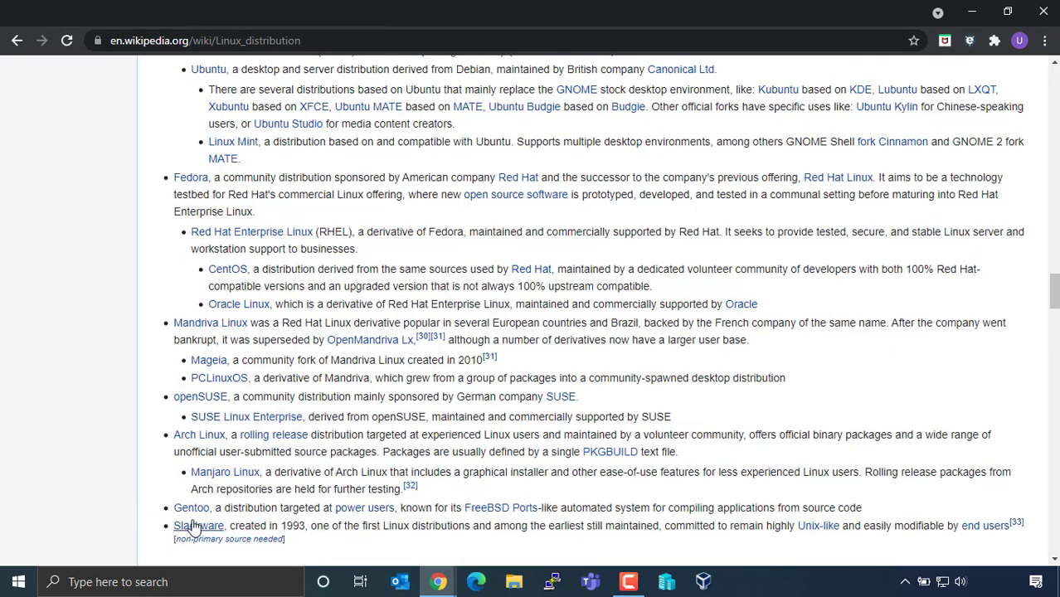
pyautogui.scroll(1, 157, 446)
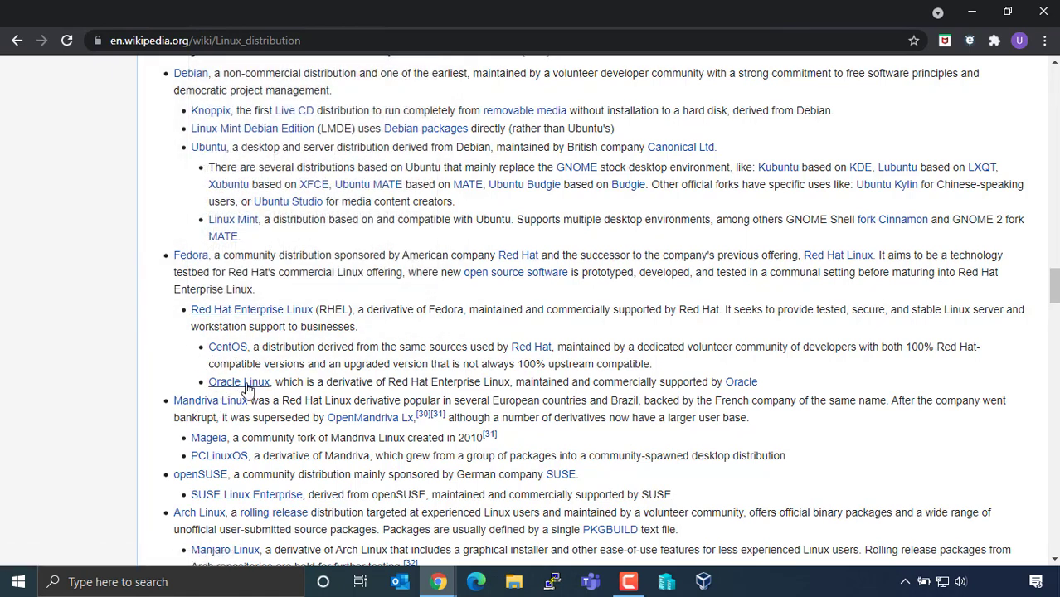
pyautogui.moveTo(246, 389)
pyautogui.scroll(-1, 166, 431)
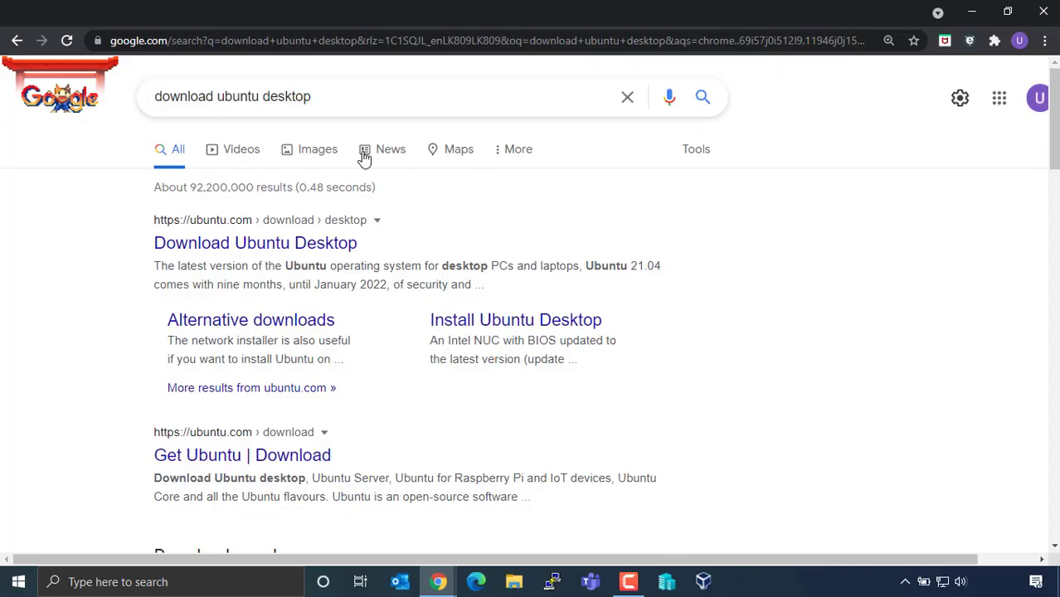
# Open the 'Download Ubuntu Desktop' result in a new tab and dismiss its cookie notice.
pyautogui.rightClick(280, 246)
pyautogui.click(305, 260)
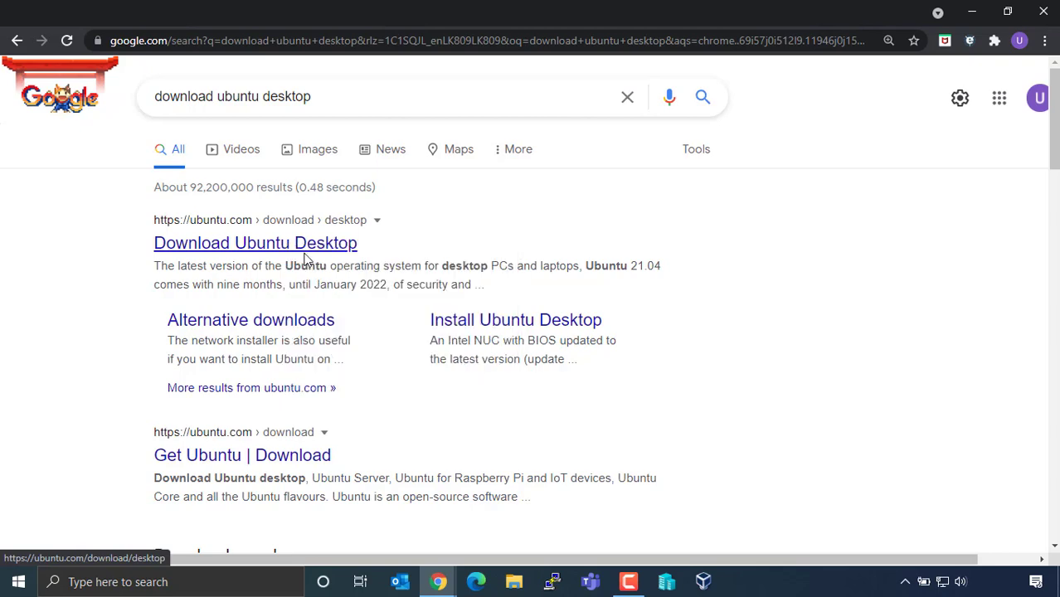
pyautogui.click(305, 260)
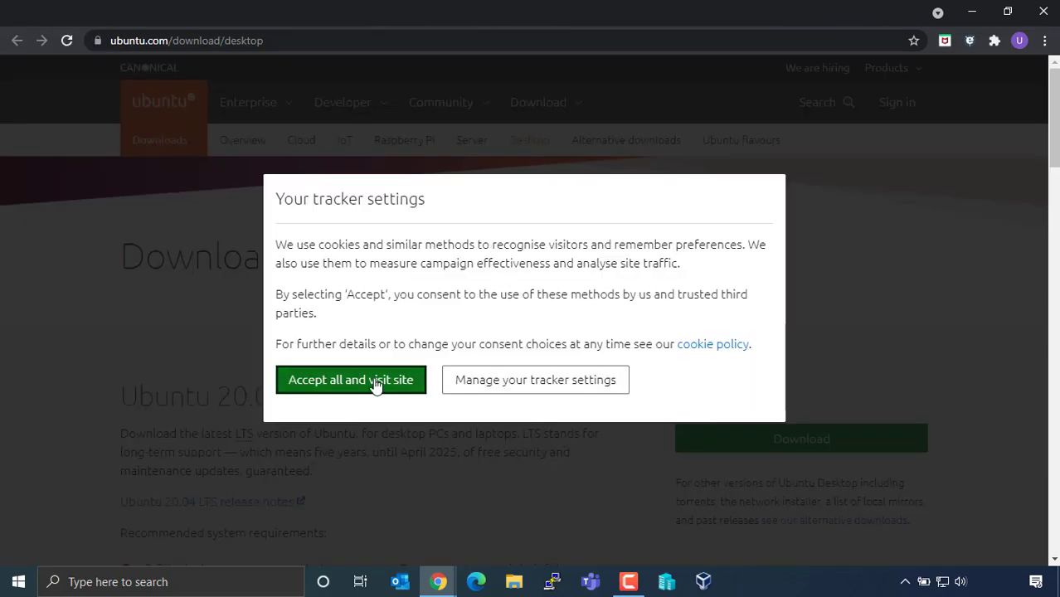
pyautogui.click(377, 381)
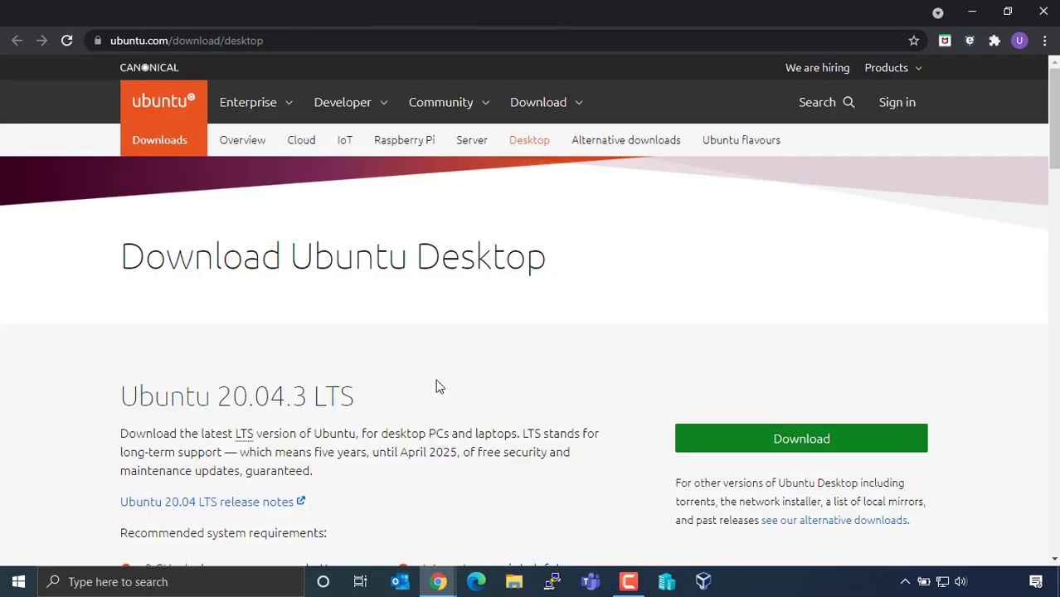
# Review the system requirements, then download the Ubuntu 20.04.3 LTS desktop ISO.
pyautogui.scroll(-1, 440, 386)
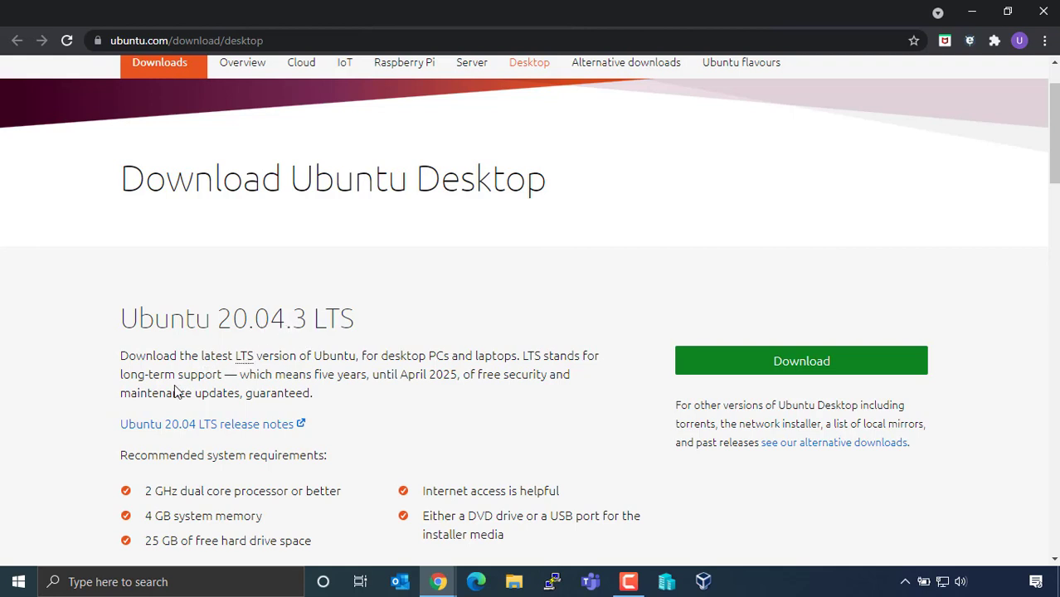
pyautogui.scroll(-1, 133, 407)
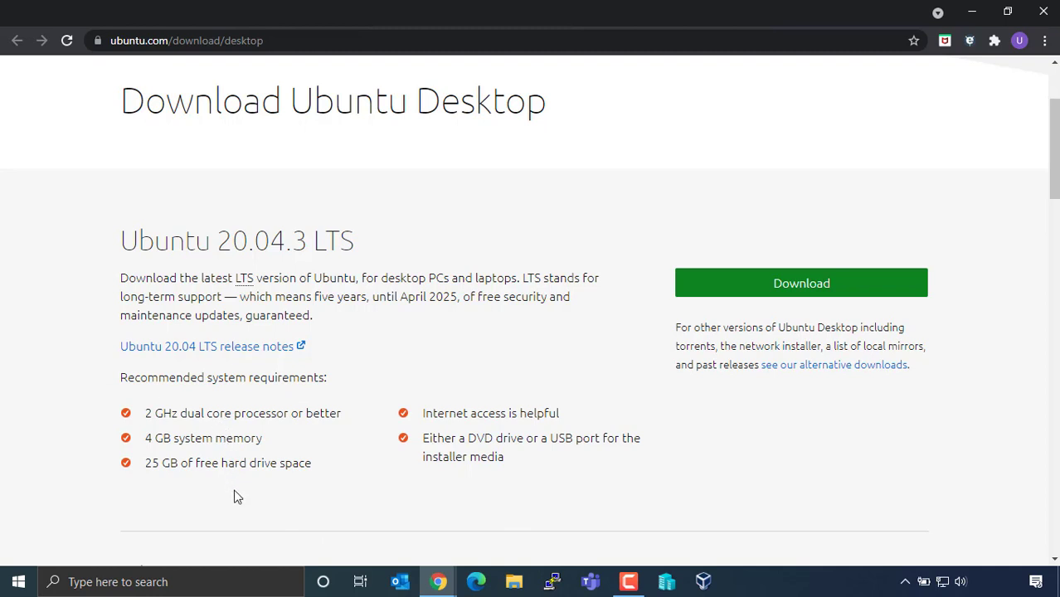
pyautogui.scroll(-3, 396, 454)
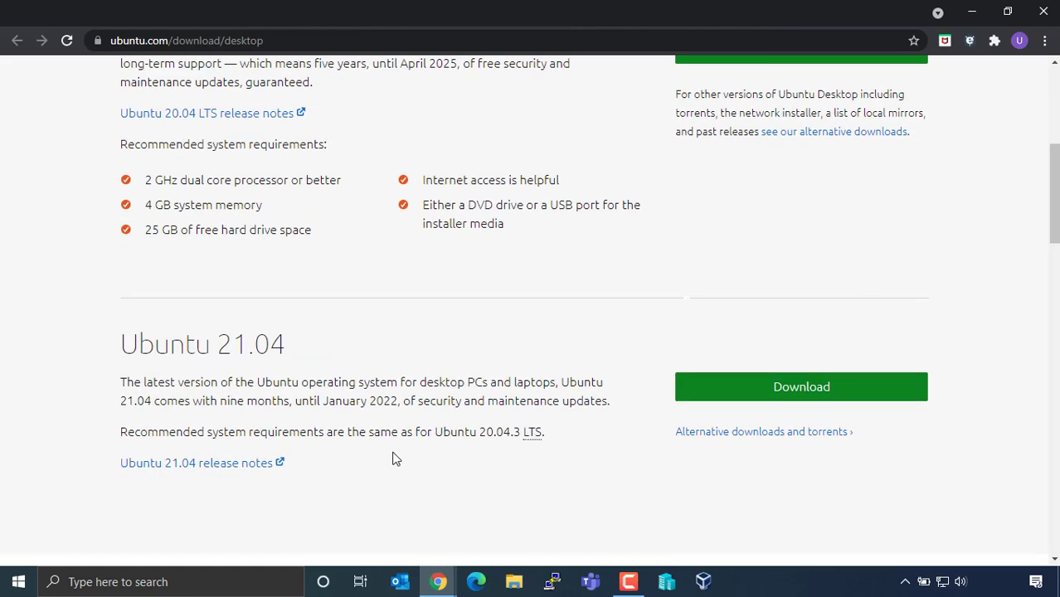
pyautogui.scroll(5, 396, 460)
pyautogui.click(743, 443)
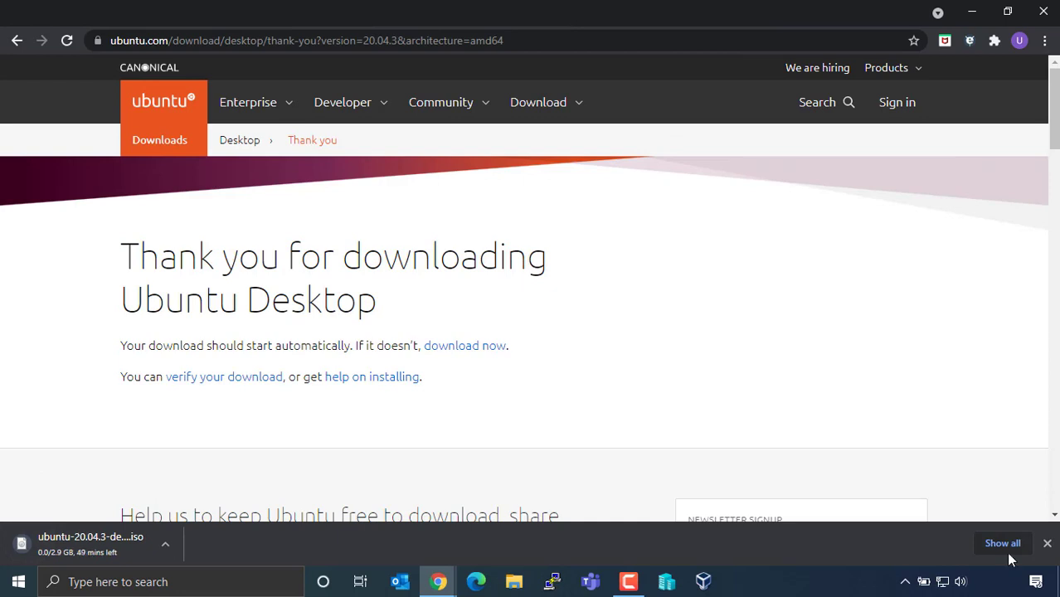
# Check download progress, select the saved Ubuntu 20.04.2.0 ISO on drive E, and start a VirtualBox query.
pyautogui.click(1002, 544)
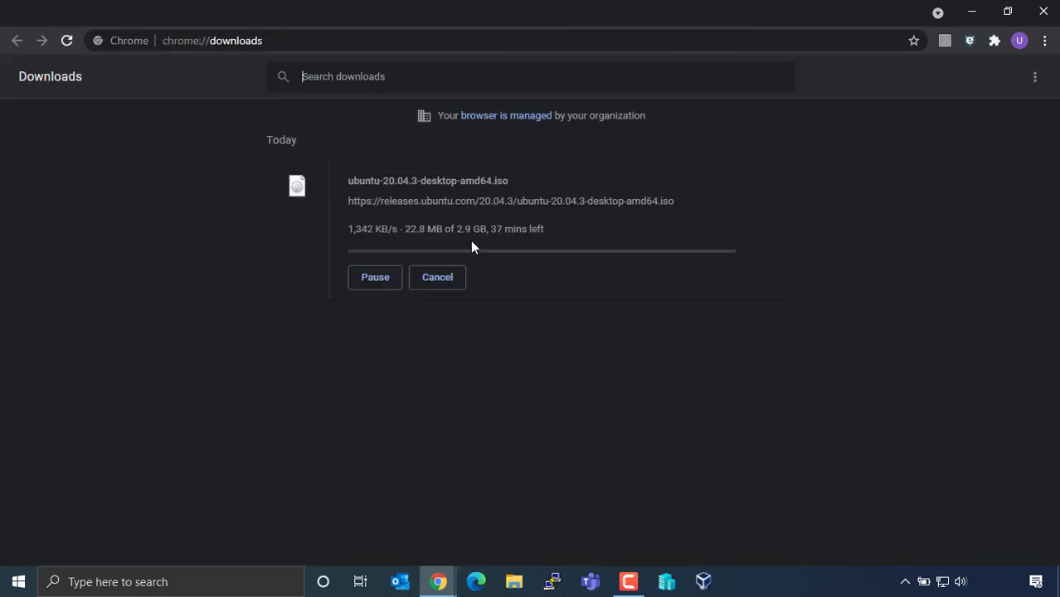
pyautogui.press('super+e')
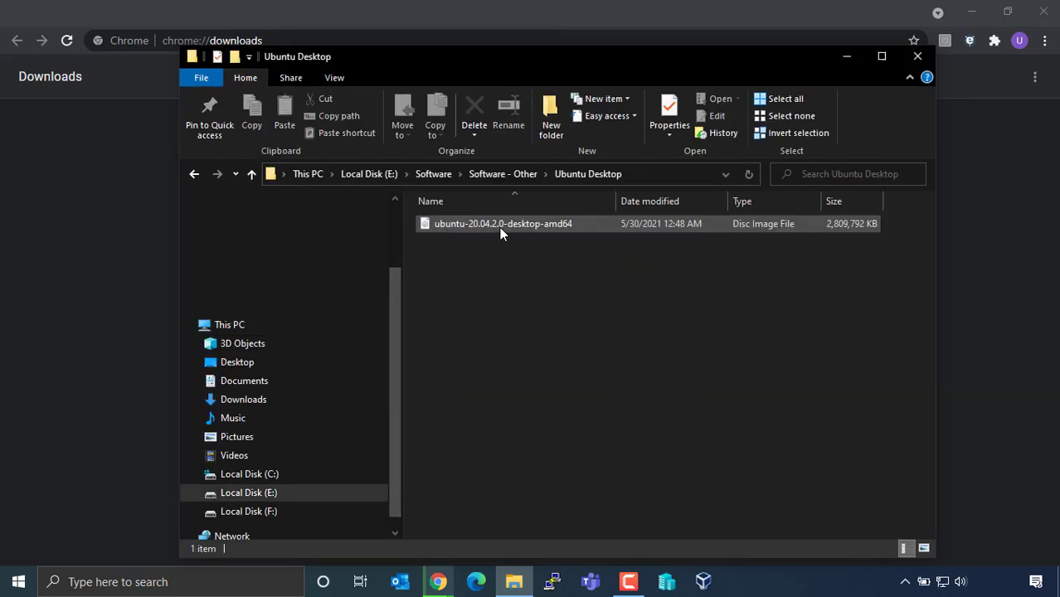
pyautogui.click(499, 226)
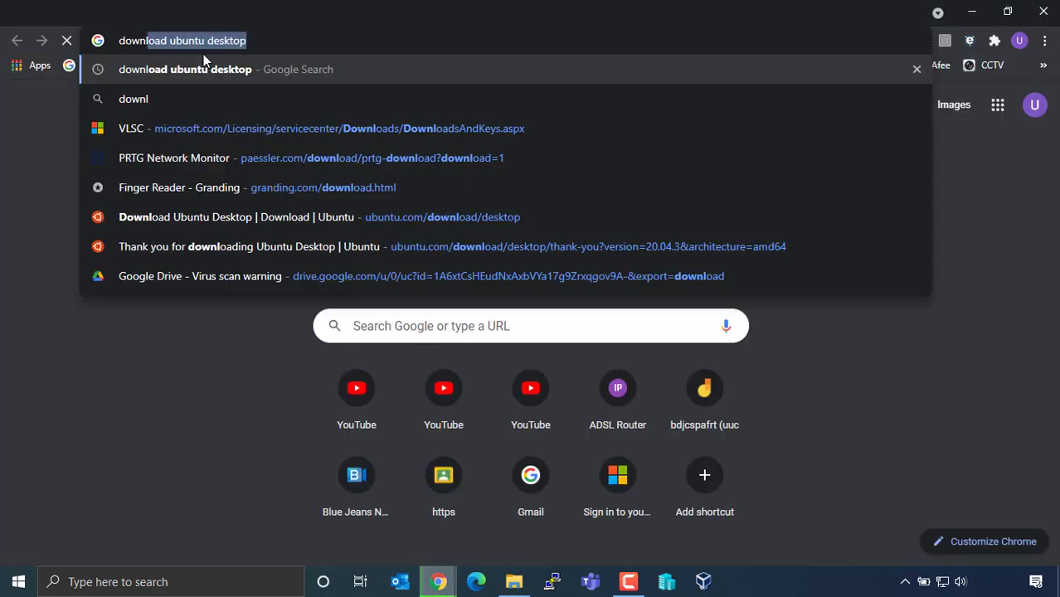
pyautogui.write('oad ')
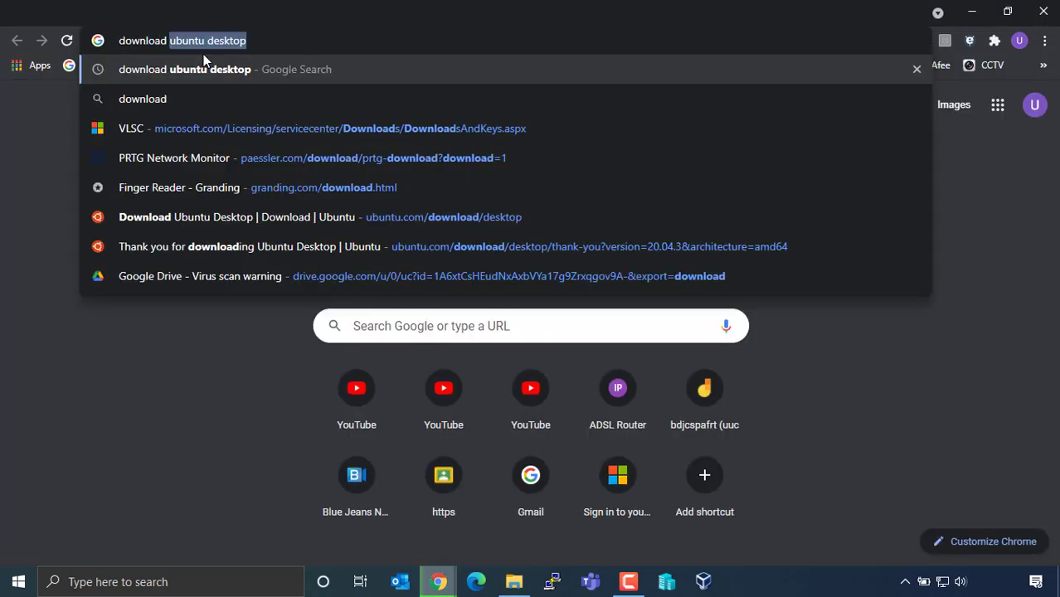
pyautogui.write('oracle ')
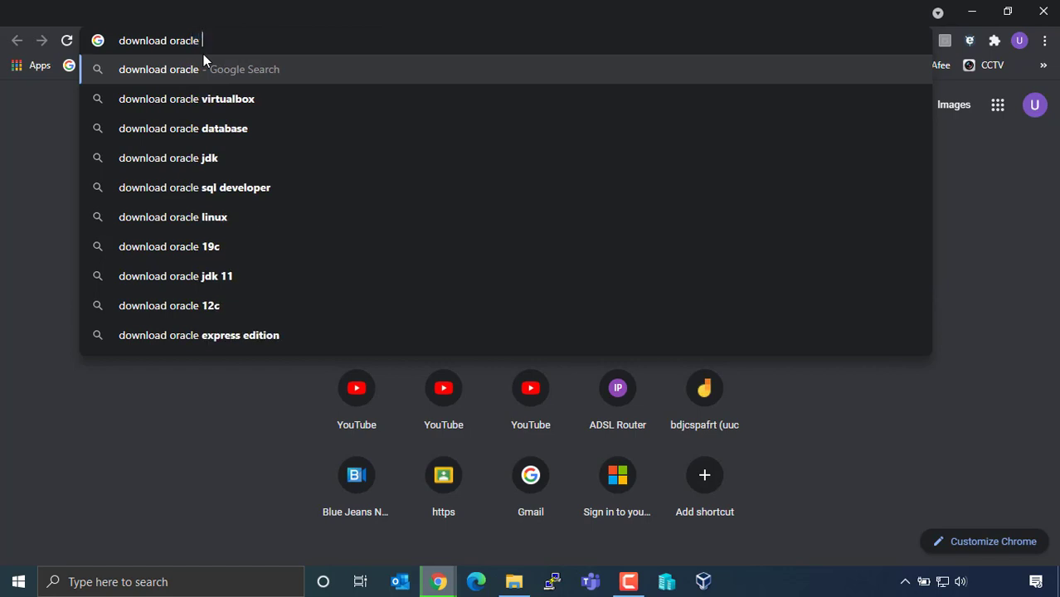
pyautogui.write('virual ')
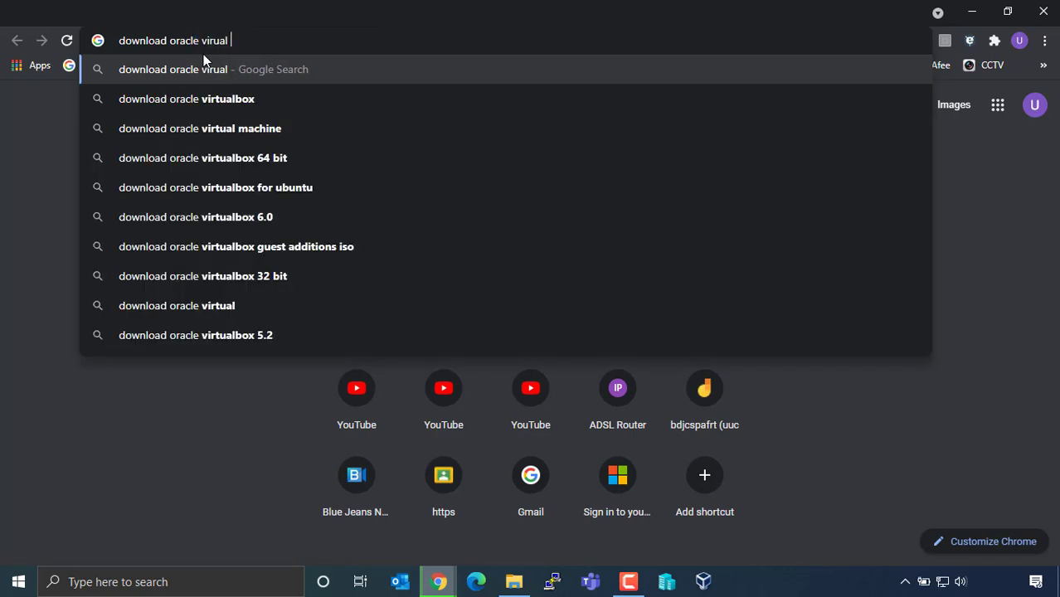
pyautogui.write('box')
# Run the VirtualBox download search and open the virtualbox.org Downloads result in a new tab.
pyautogui.press('Return')
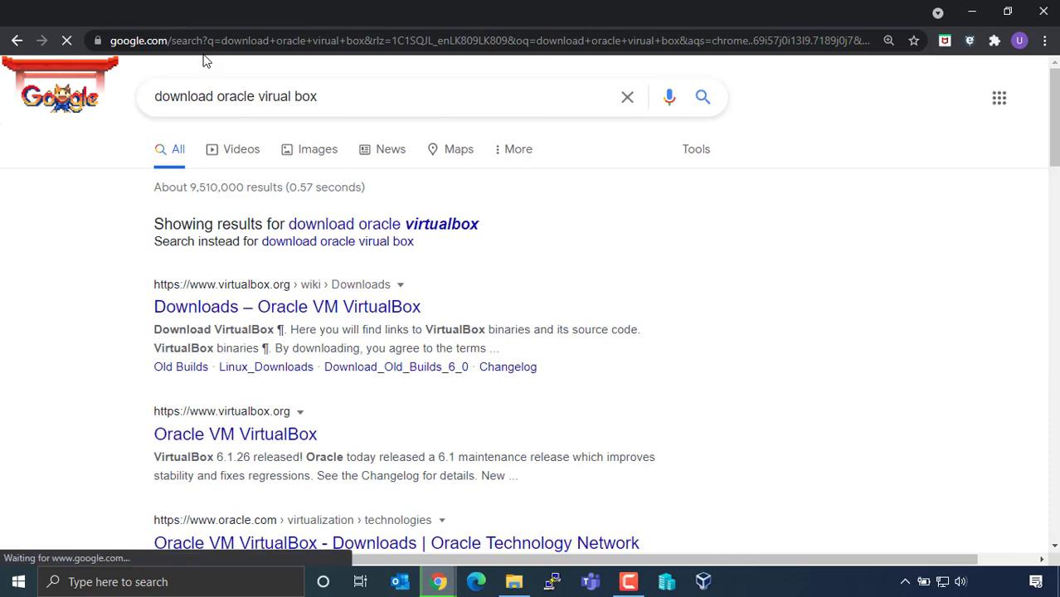
pyautogui.scroll(-2, 272, 249)
pyautogui.rightClick(272, 152)
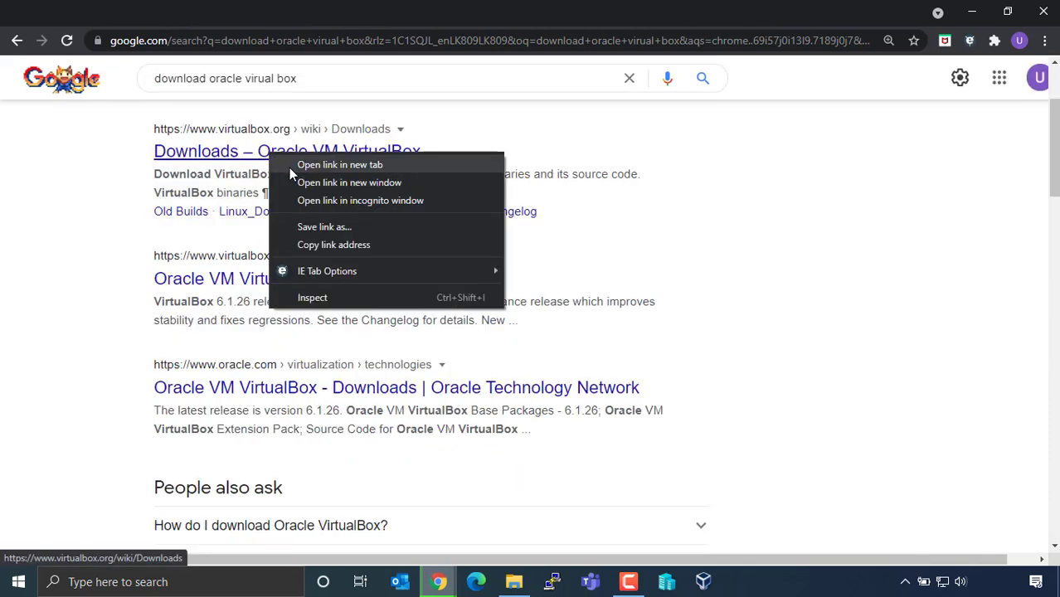
pyautogui.click(292, 167)
pyautogui.click(471, 15)
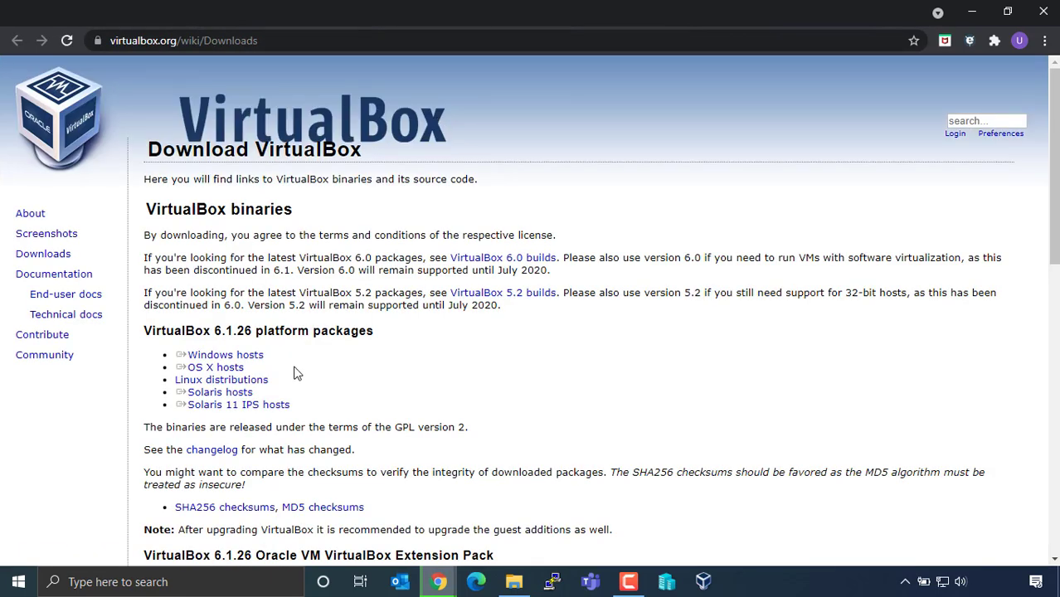
# Download the VirtualBox 6.1.26 Windows-host package and show the installer in its folder.
pyautogui.click(255, 358)
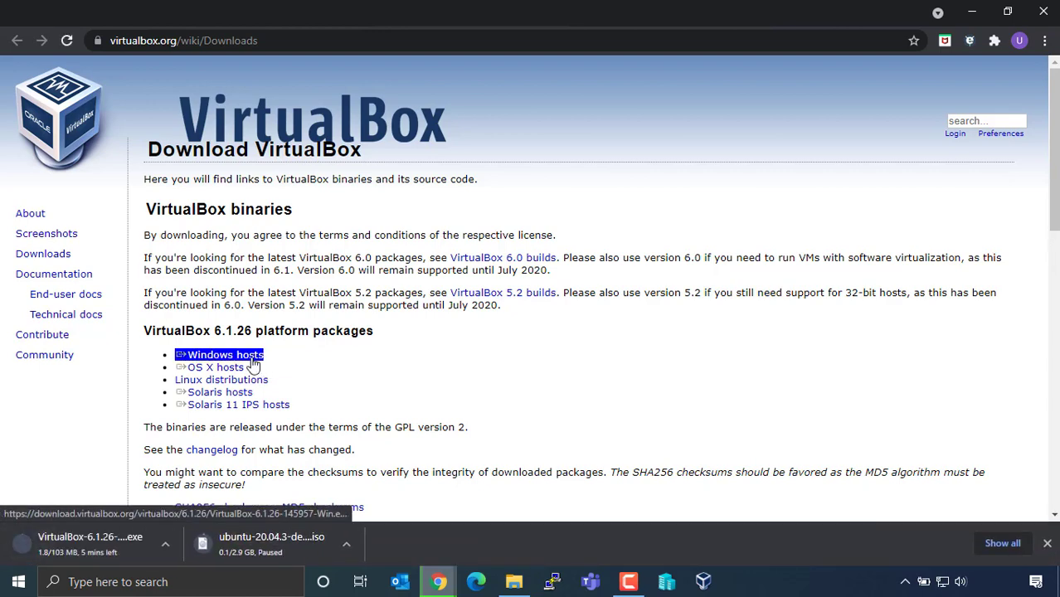
pyautogui.hotkey('ctrl', 'j')
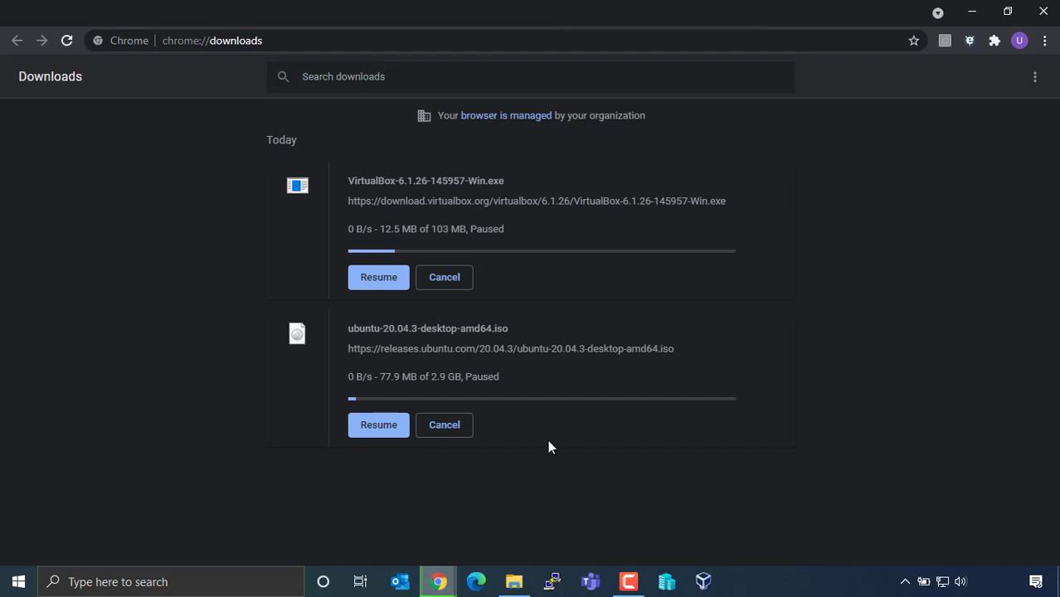
pyautogui.click(514, 581)
pyautogui.click(534, 496)
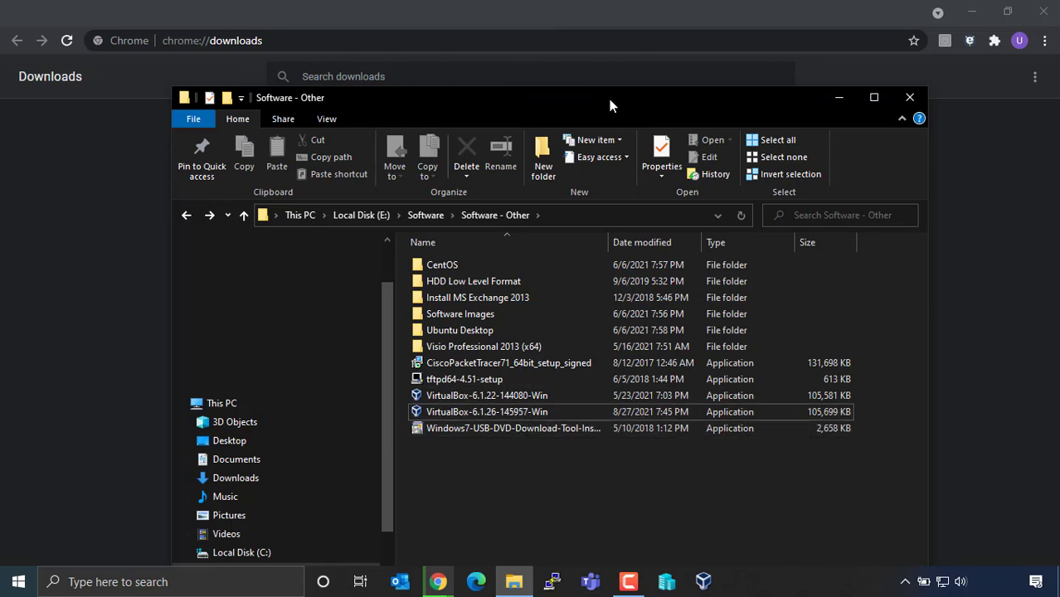
# Close the folder window and minimize Chrome to reveal the Windows desktop.
pyautogui.moveTo(609, 106); pyautogui.dragTo(608, 81)
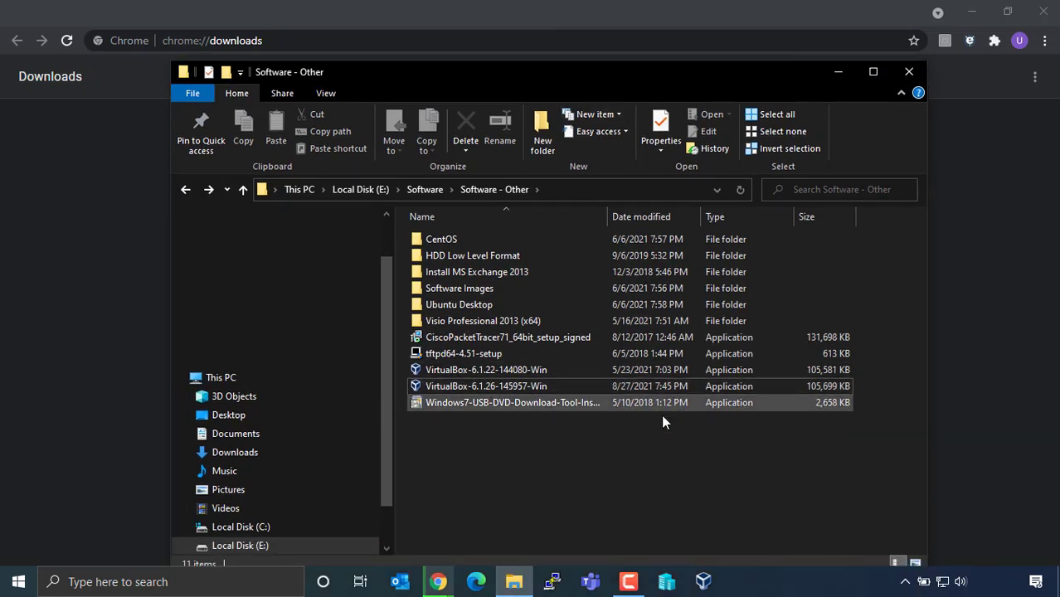
pyautogui.click(909, 71)
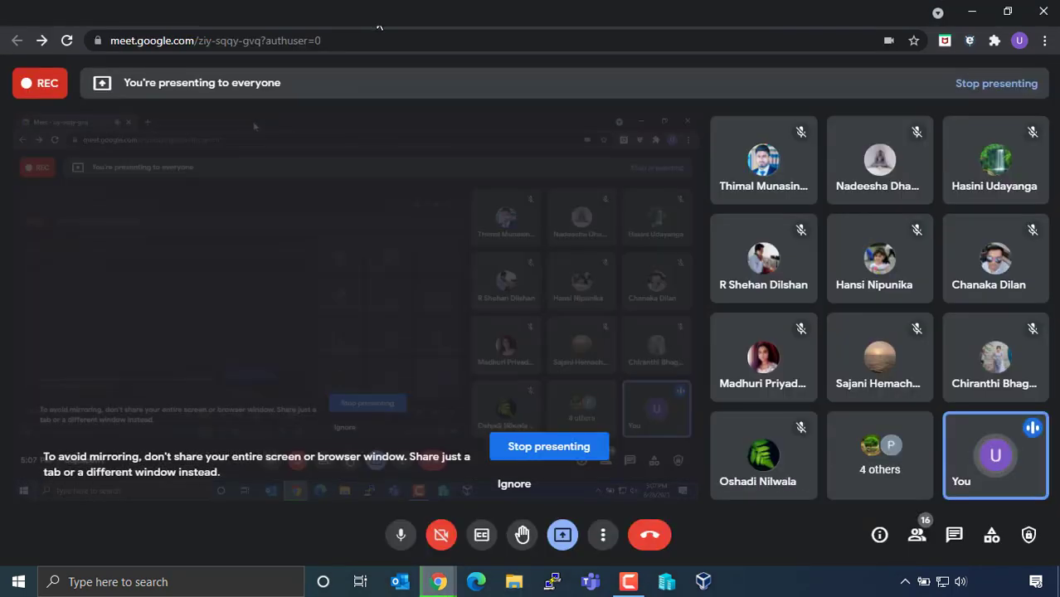
pyautogui.click(968, 15)
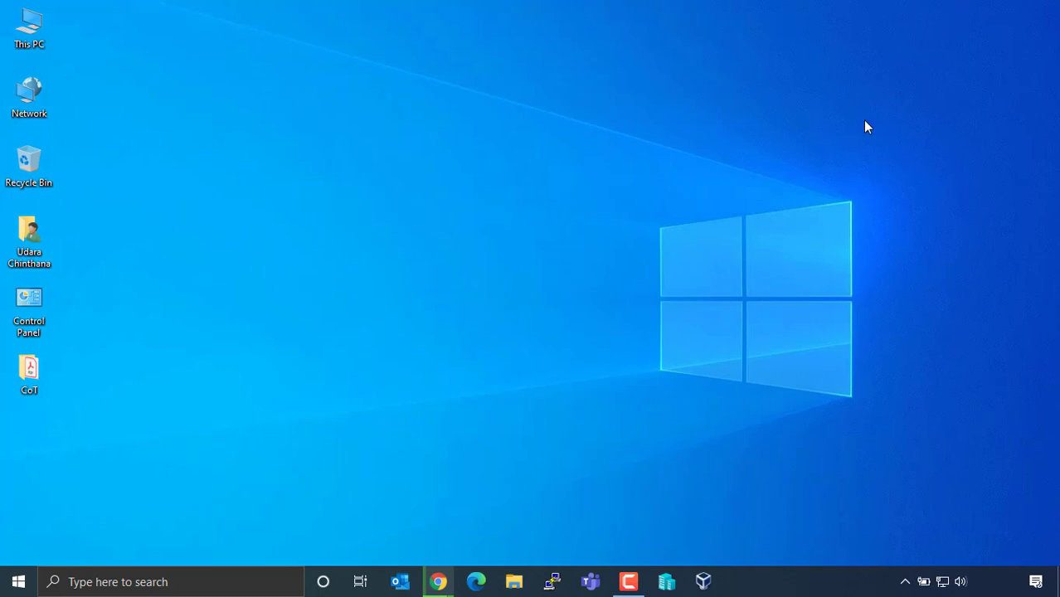
# Launch VirtualBox from the taskbar and open the Create Virtual Machine wizard with New.
pyautogui.click(704, 581)
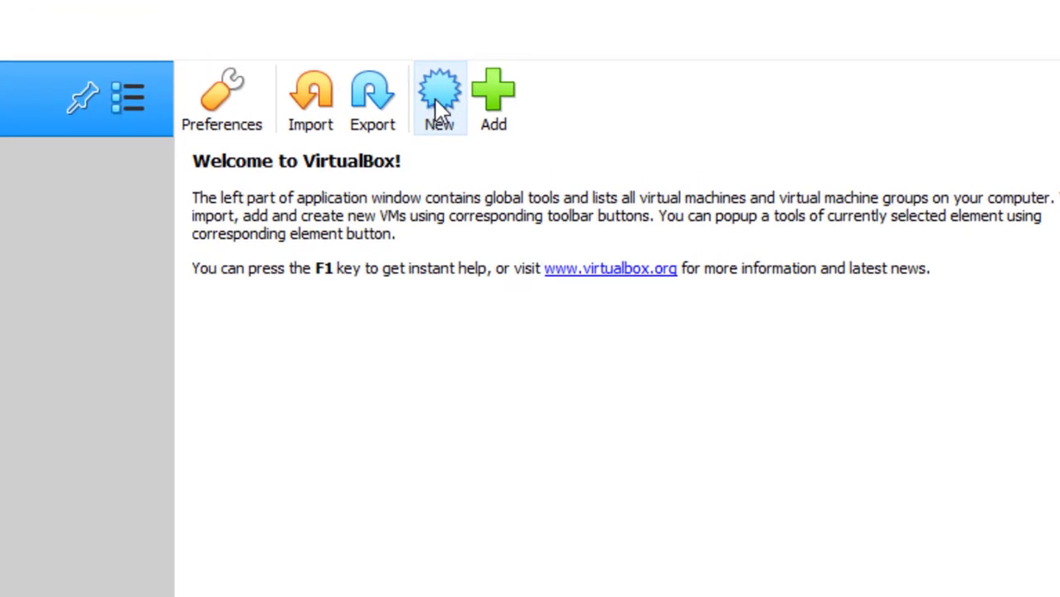
pyautogui.click(435, 104)
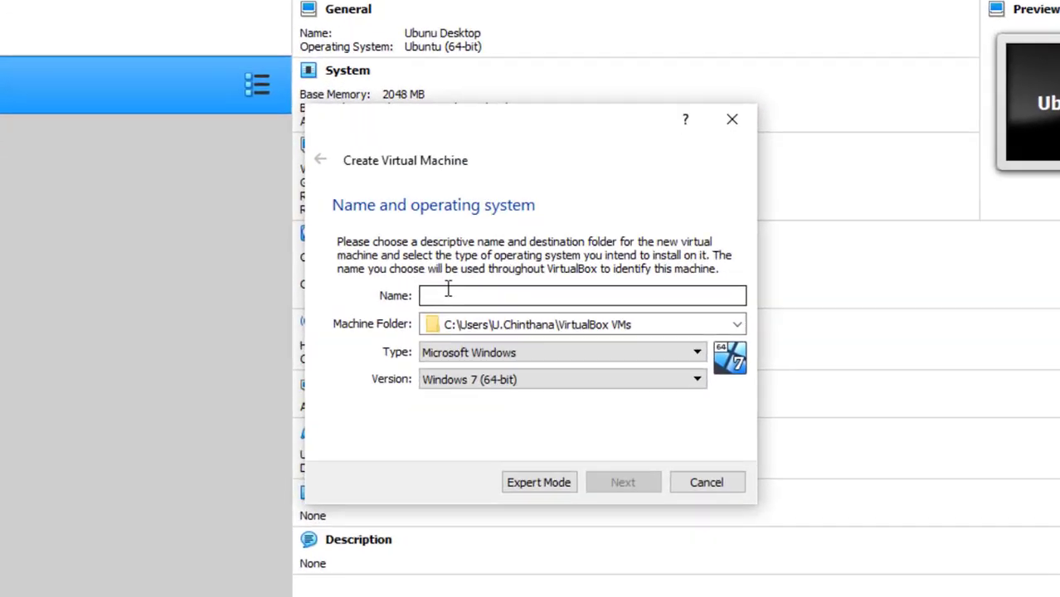
# Name the machine 'Ubuntu Desktop 01' and pick Other... for the machine folder.
pyautogui.write('Ub')
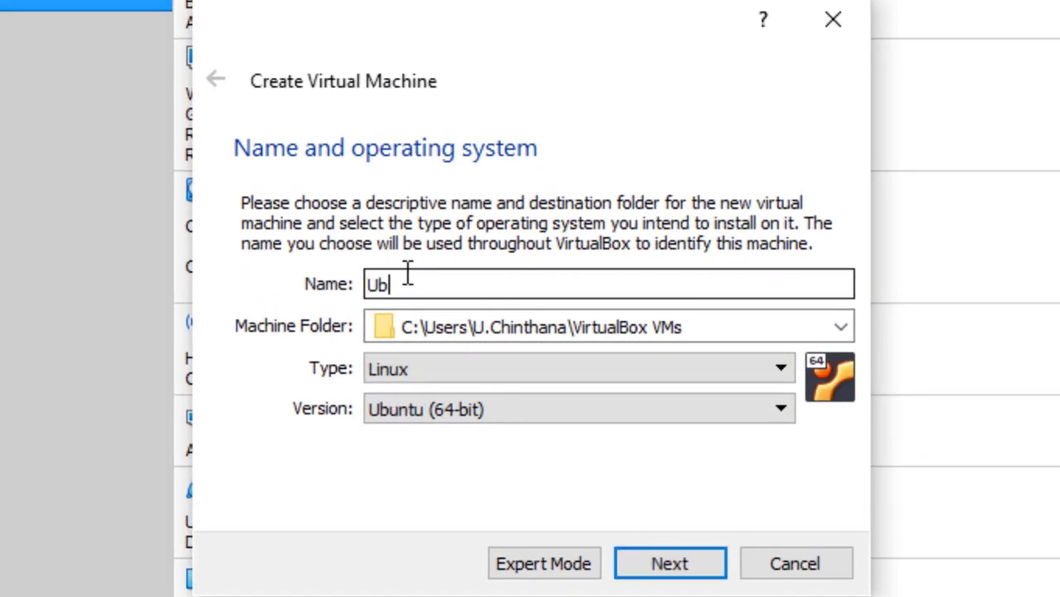
pyautogui.write('untu Desktop 01')
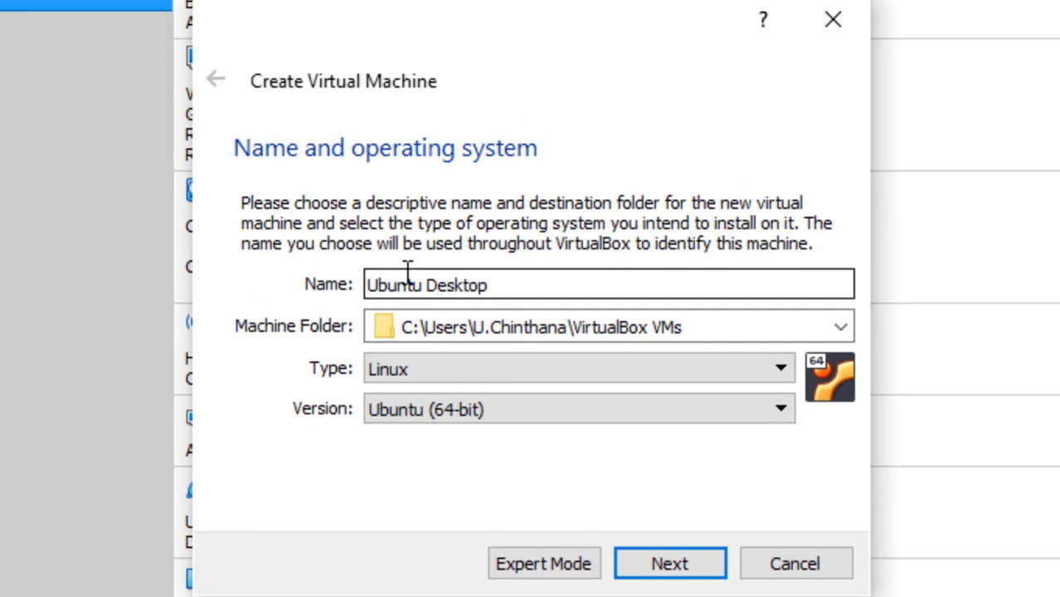
pyautogui.click(842, 326)
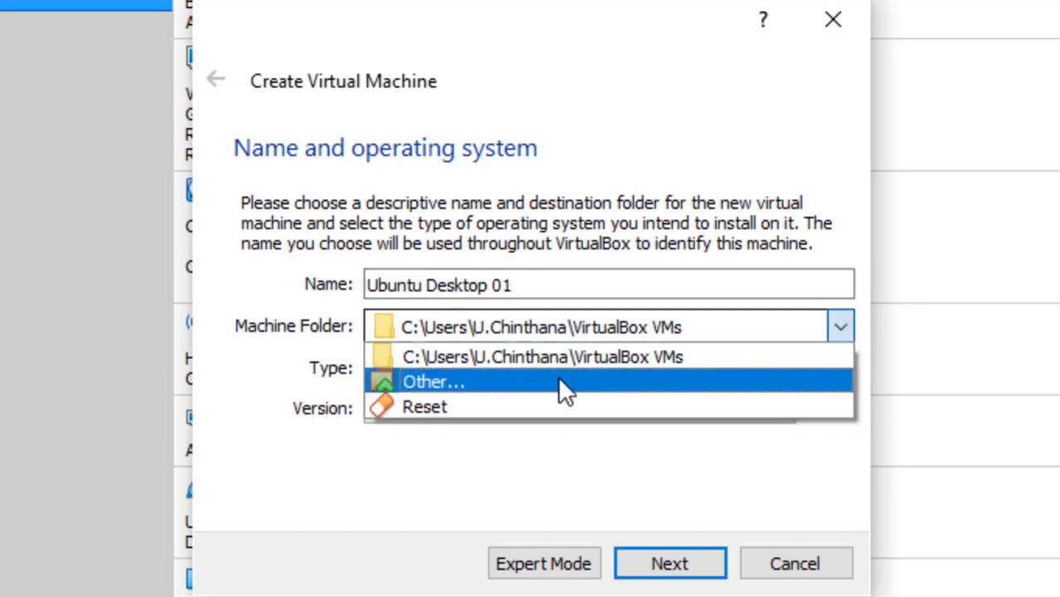
pyautogui.click(557, 380)
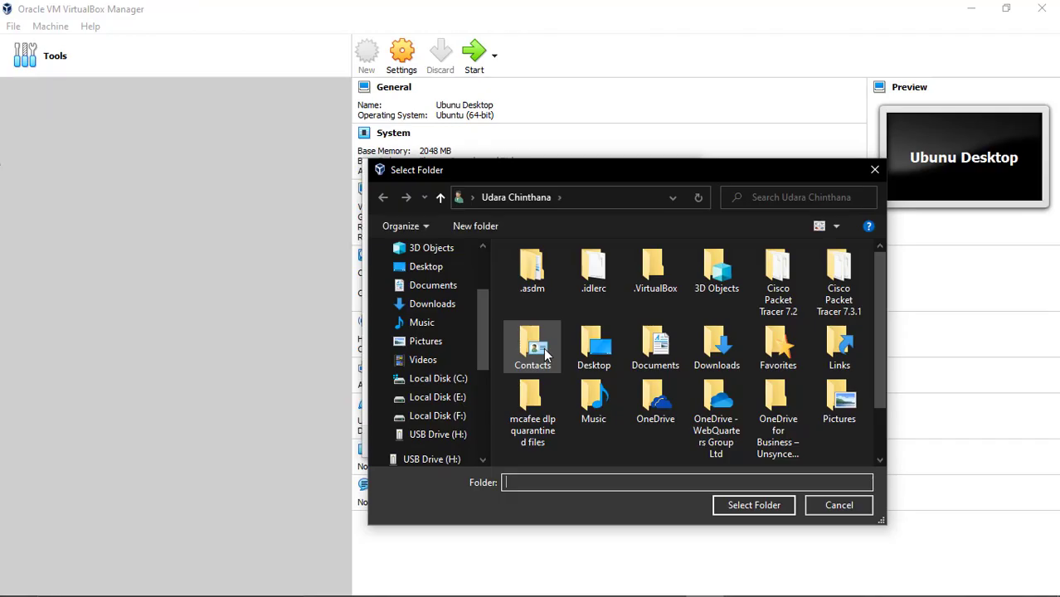
# Create an 'Ubuntu Desktop 01' folder inside F:\VirtualBox and select it as the machine folder.
pyautogui.click(433, 416)
pyautogui.doubleClick(562, 315)
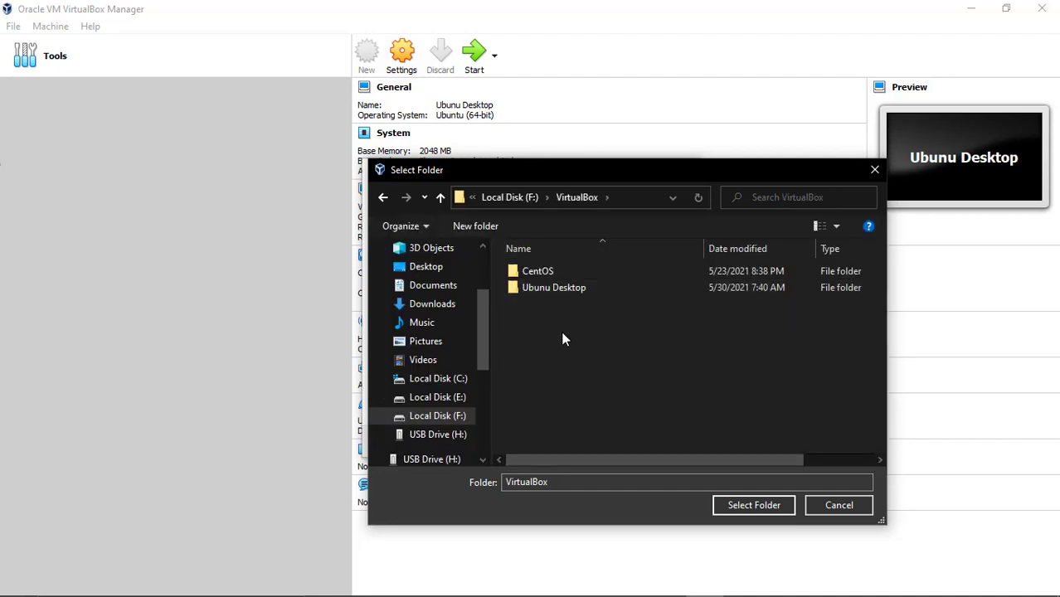
pyautogui.rightClick(562, 332)
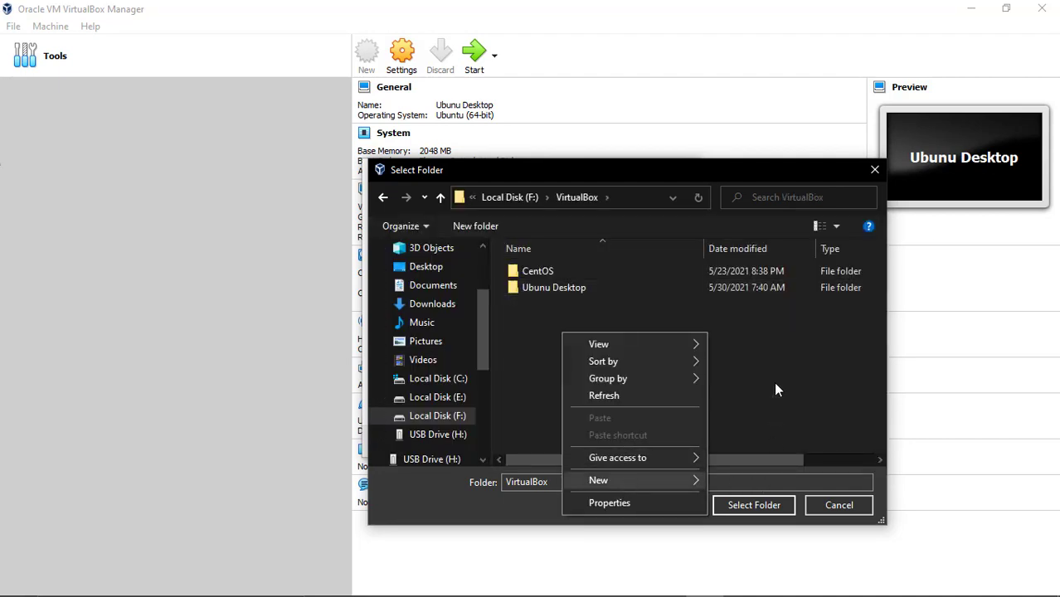
pyautogui.click(759, 246)
pyautogui.write('U')
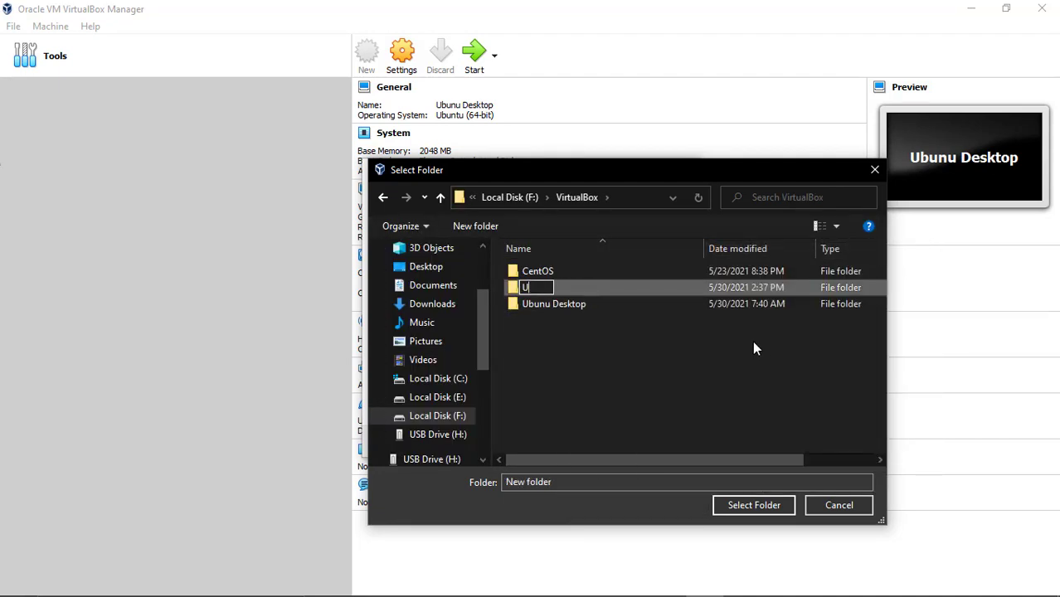
pyautogui.write('buntu D')
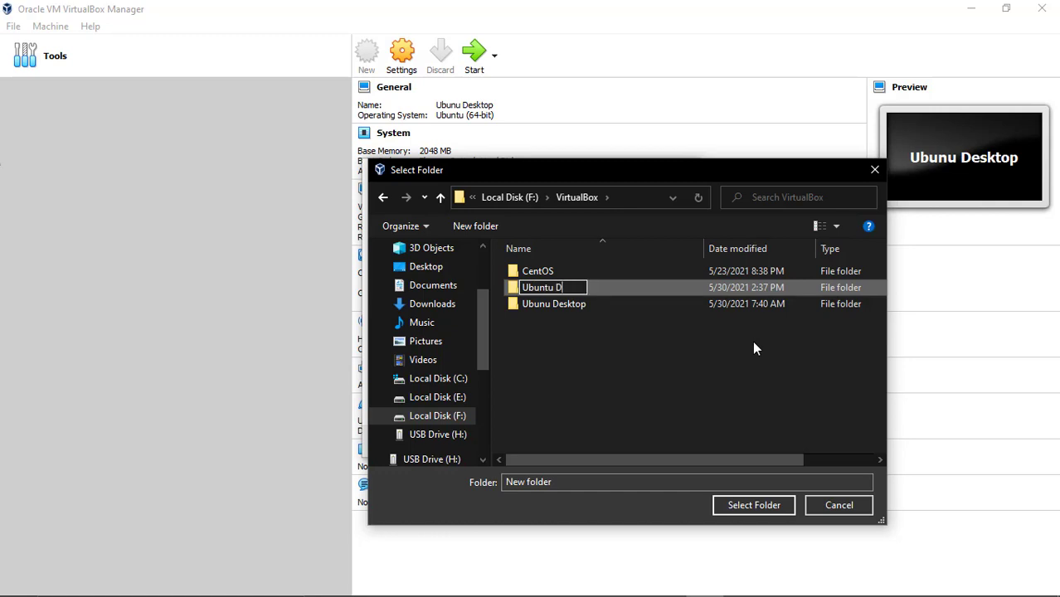
pyautogui.write('esktop 01')
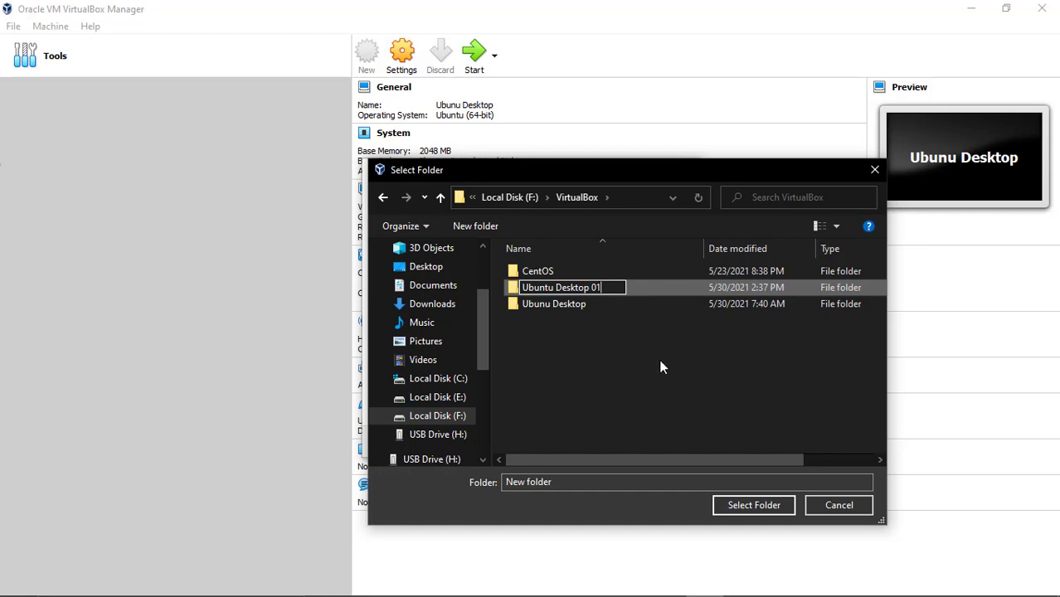
pyautogui.doubleClick(529, 288)
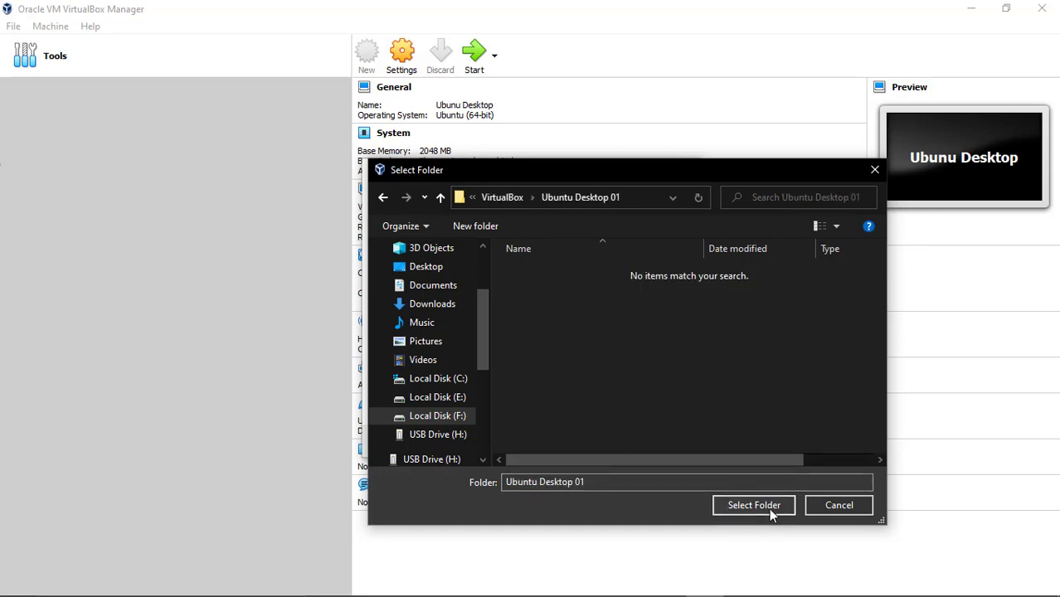
pyautogui.click(766, 505)
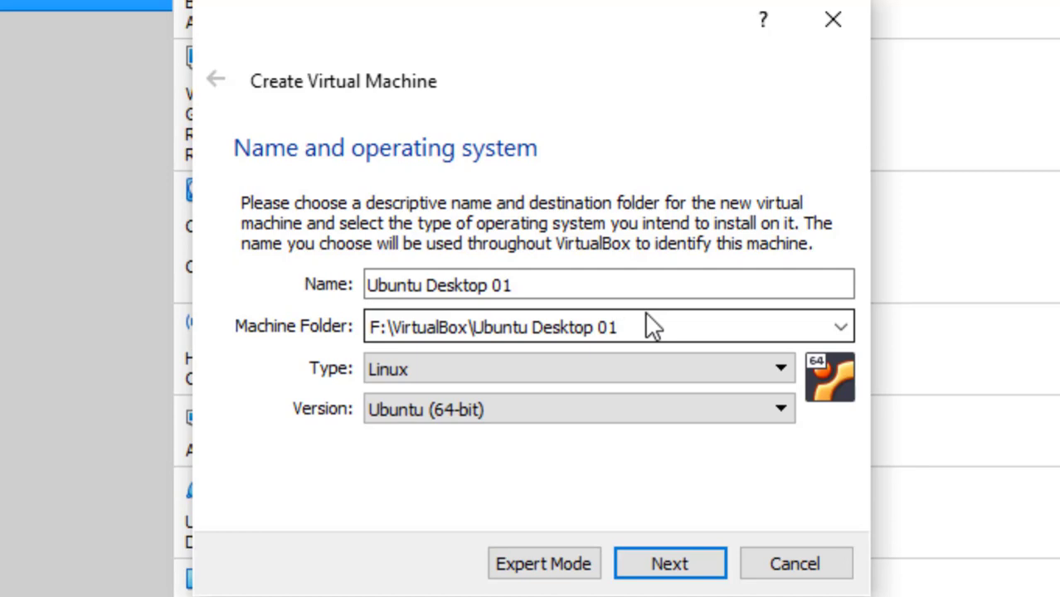
# Keep the Ubuntu (64-bit) version with folder F:\VirtualBox\Ubuntu Desktop 01 and continue to memory size.
pyautogui.click(646, 315)
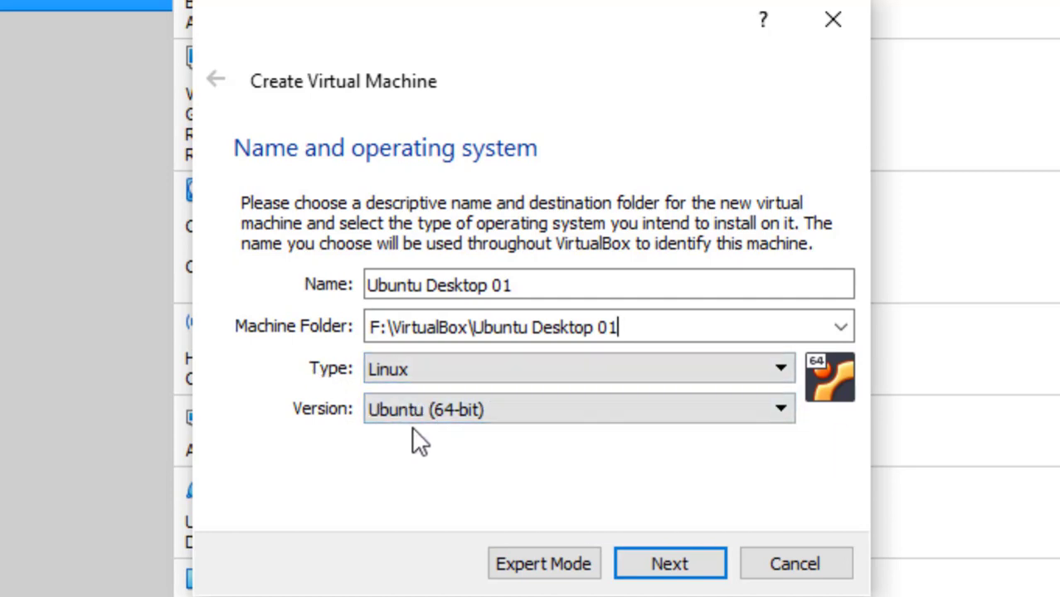
pyautogui.click(498, 412)
pyautogui.click(498, 412)
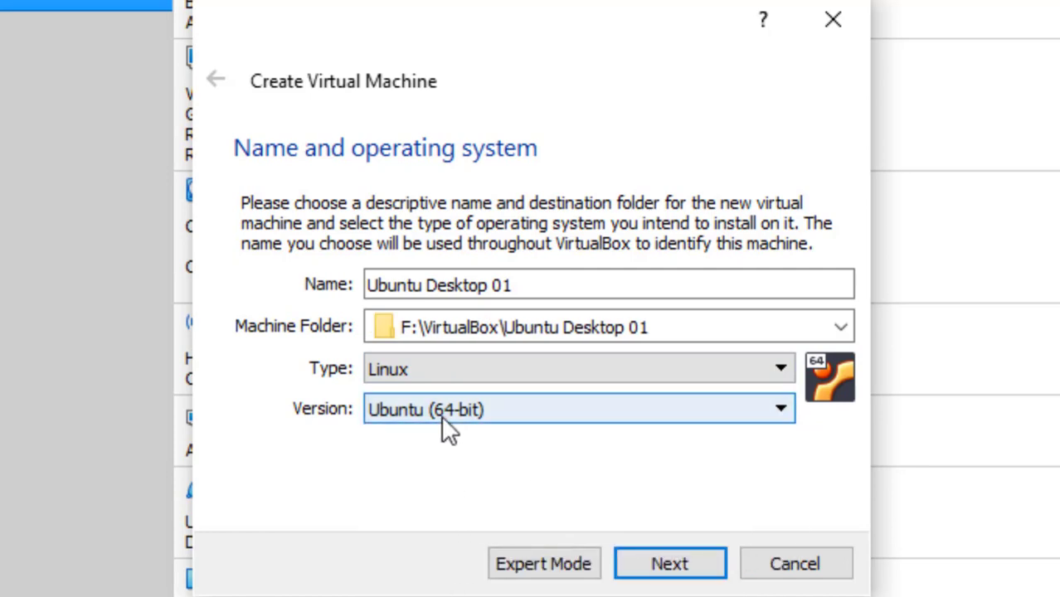
pyautogui.click(653, 570)
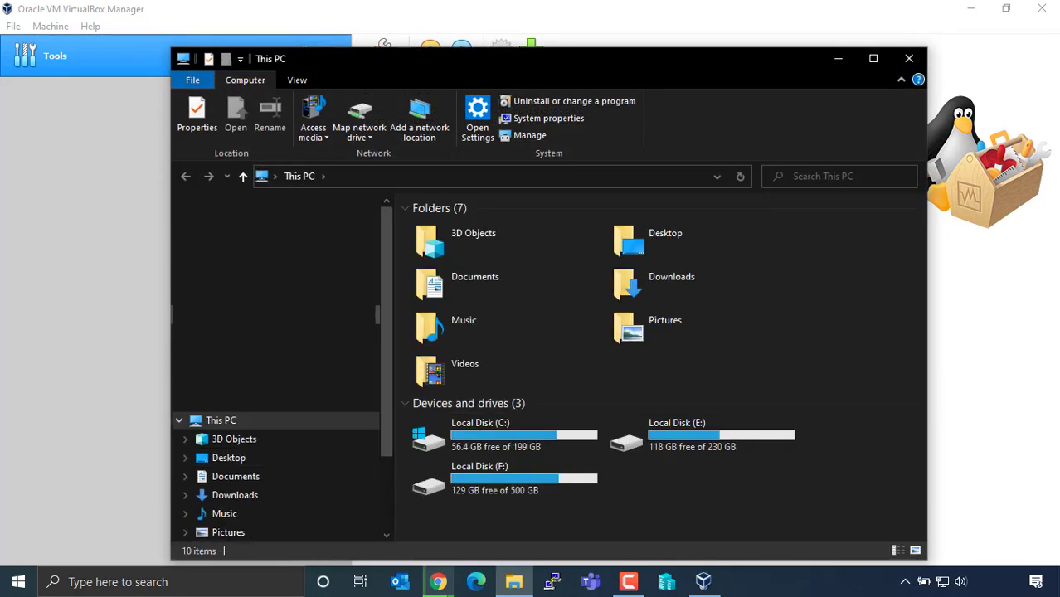
# Check This PC's system properties for the 8.00 GB of installed RAM, then close both windows.
pyautogui.rightClick(237, 420)
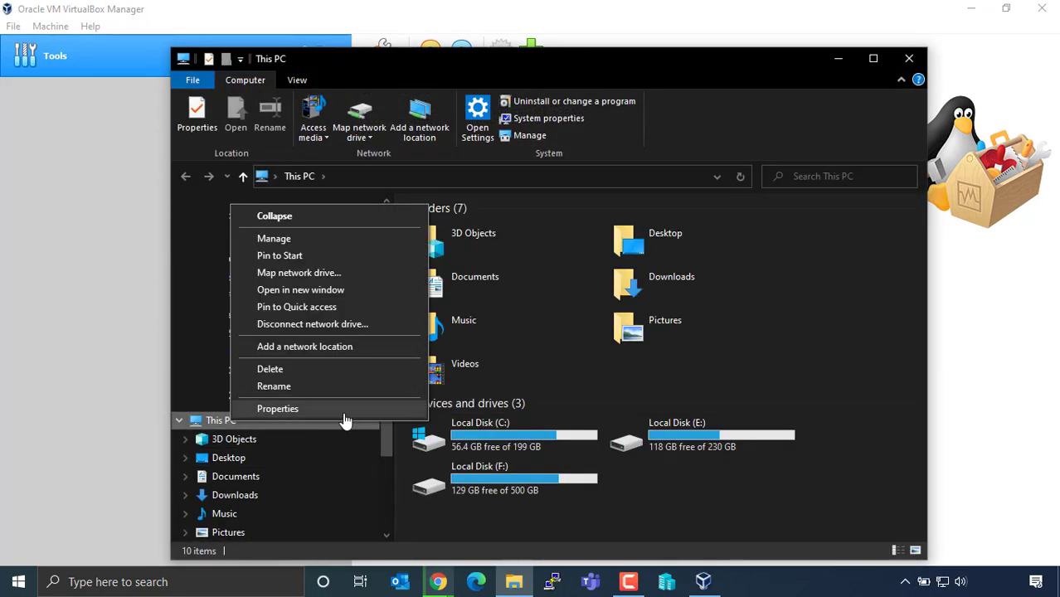
pyautogui.click(342, 409)
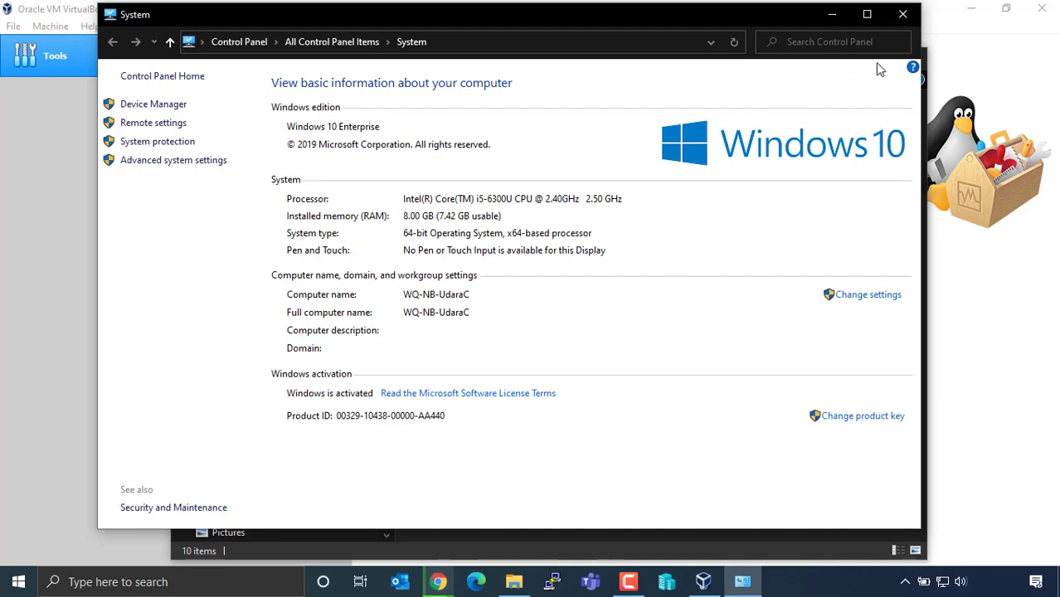
pyautogui.click(903, 20)
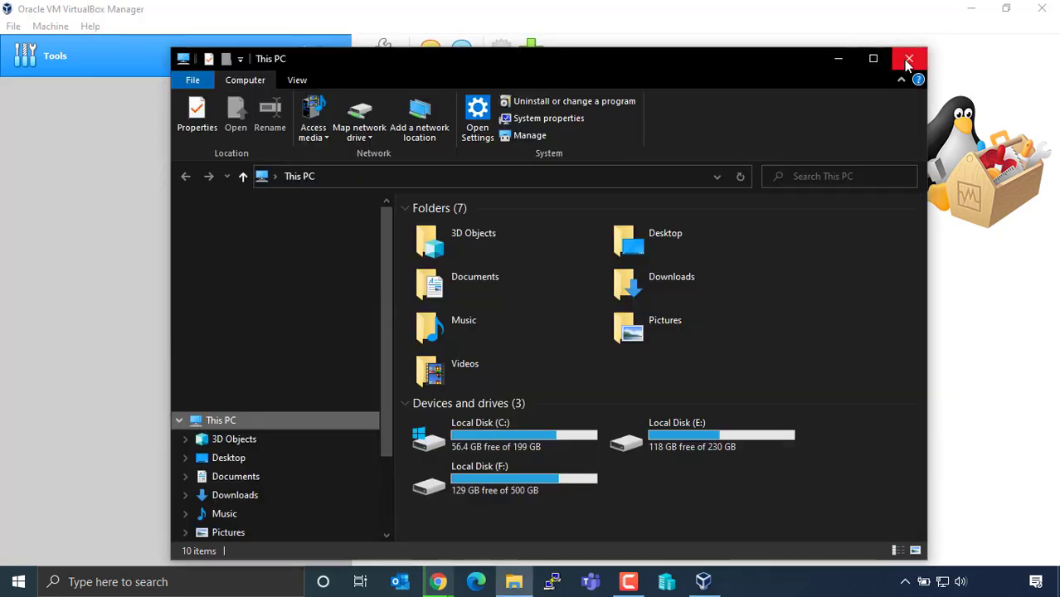
pyautogui.click(906, 58)
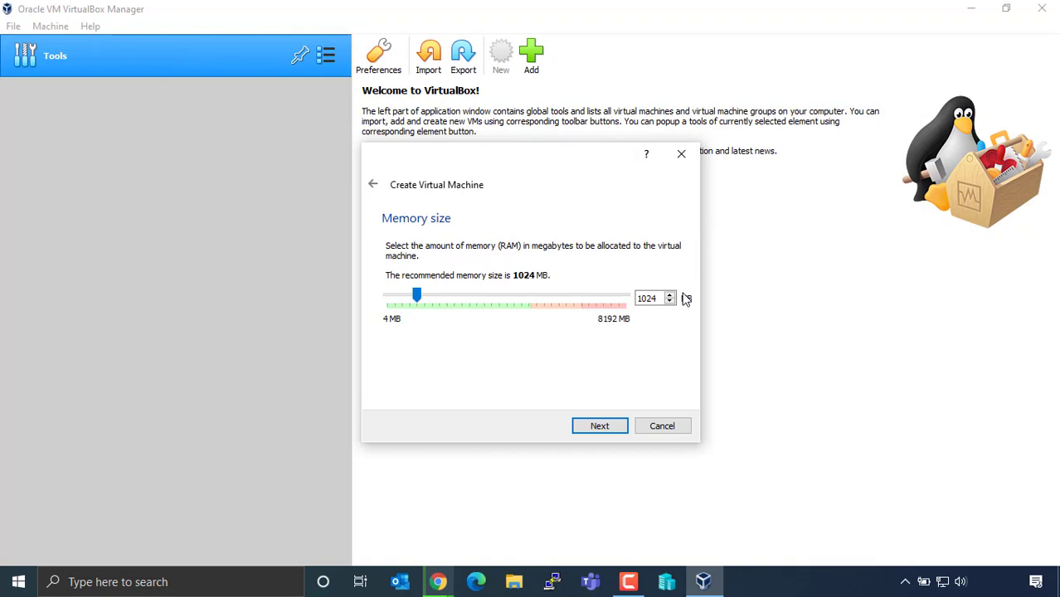
# Replace the 1024 MB memory size with 4096 MB and continue to the hard disk step.
pyautogui.click(654, 298)
pyautogui.moveTo(659, 299); pyautogui.dragTo(632, 300)
pyautogui.write('4096')
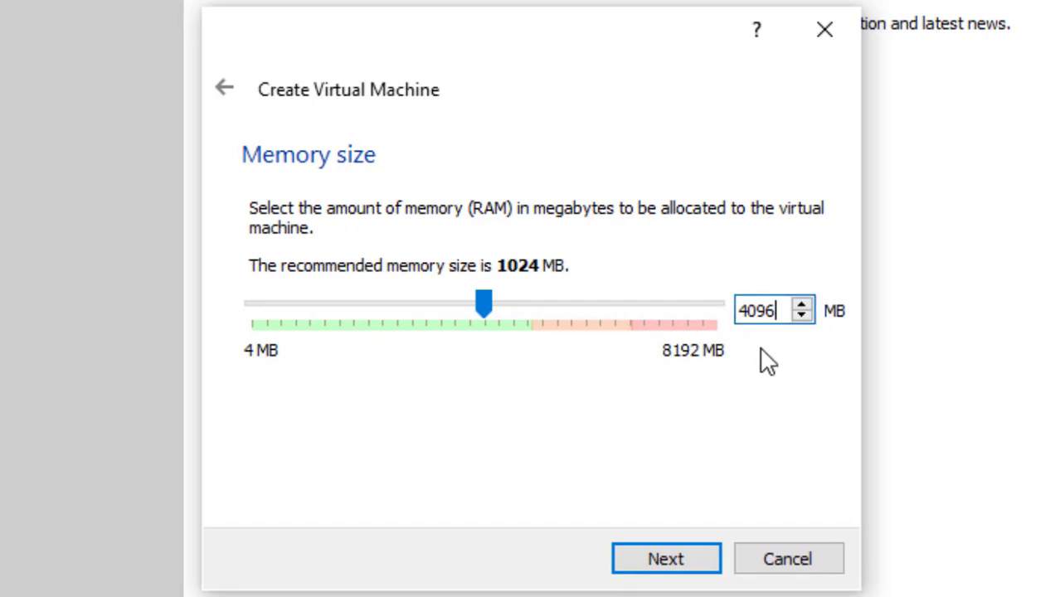
pyautogui.click(672, 561)
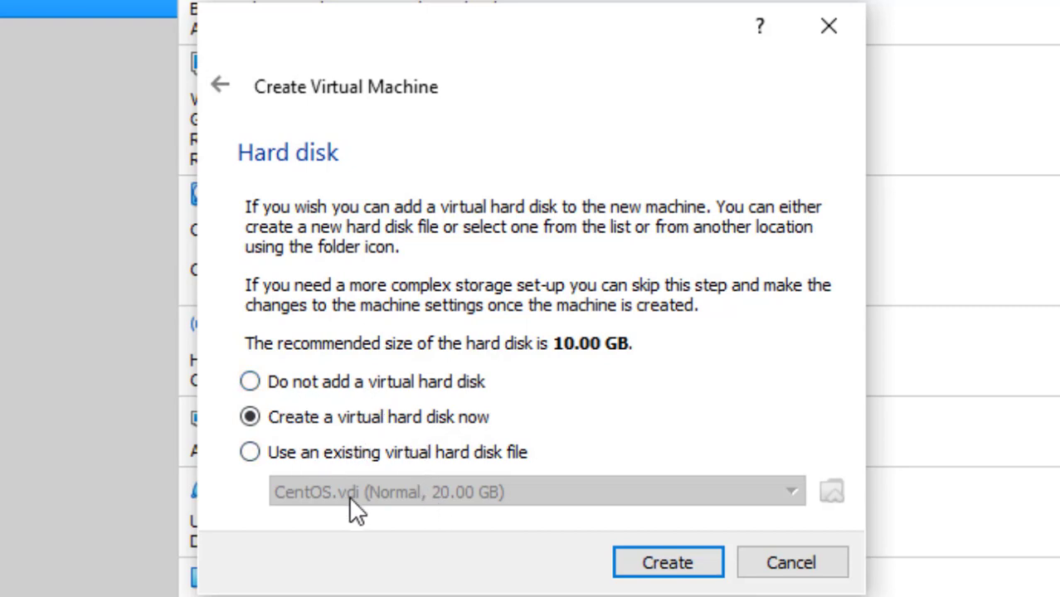
# Choose creating a new virtual hard disk instead of using an existing disk file.
pyautogui.click(251, 452)
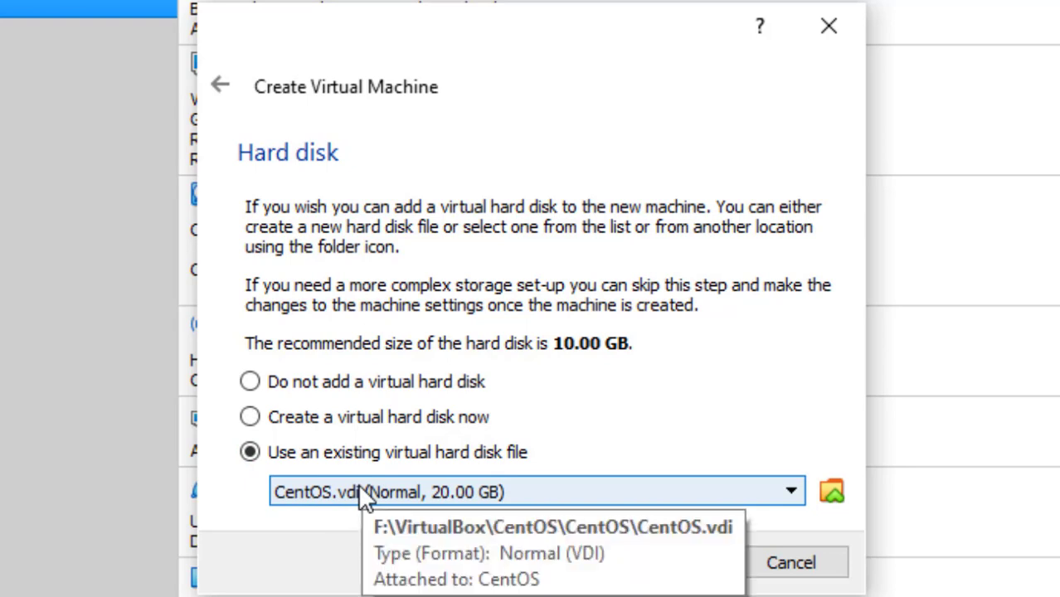
pyautogui.click(250, 417)
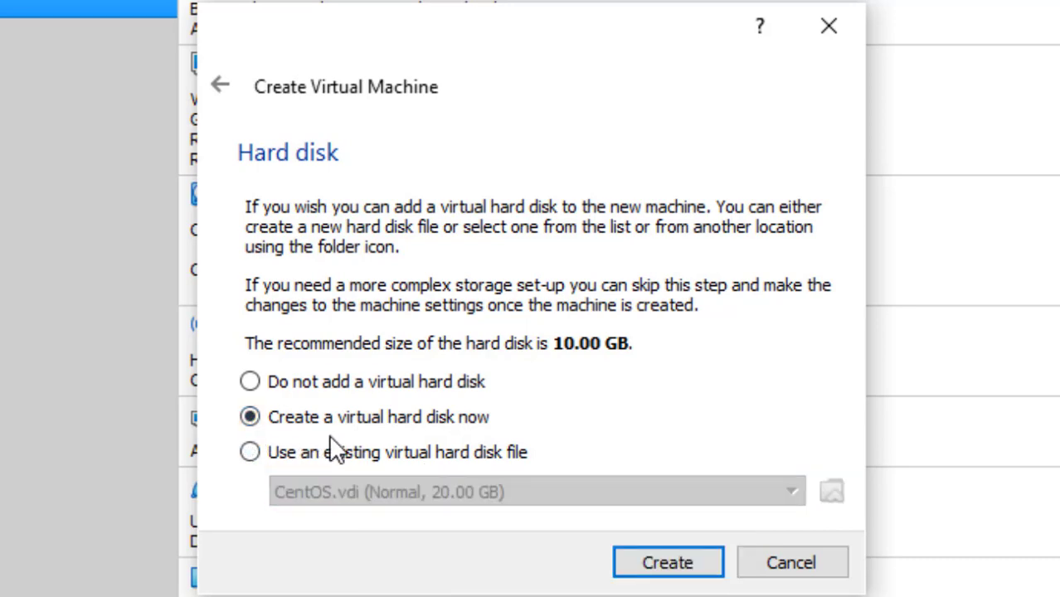
pyautogui.click(688, 564)
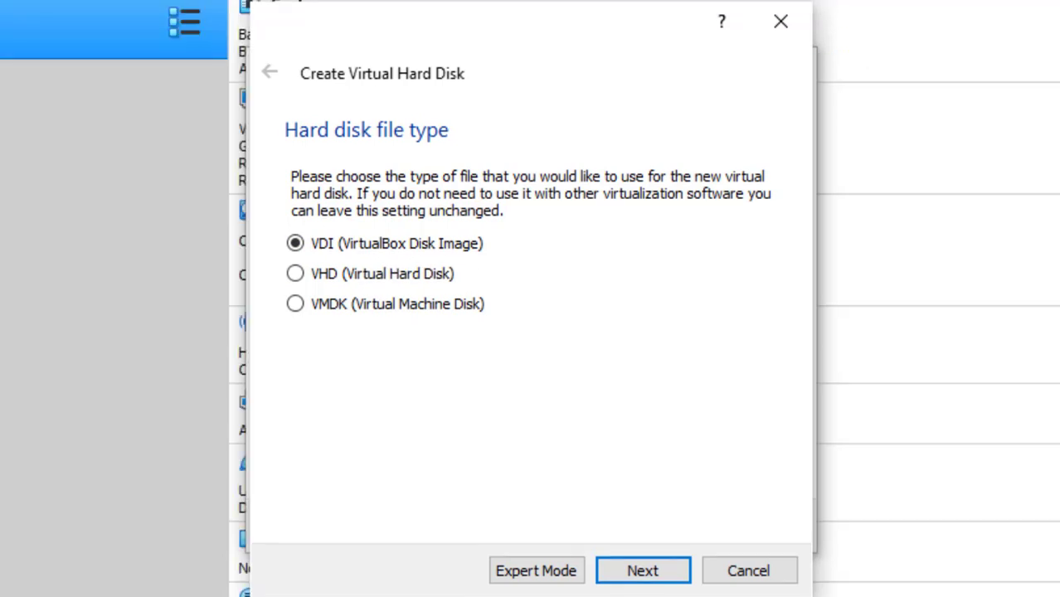
# Keep VDI, choose a fixed-size disk, and review the Ubuntu Desktop 01.vdi file path.
pyautogui.click(645, 572)
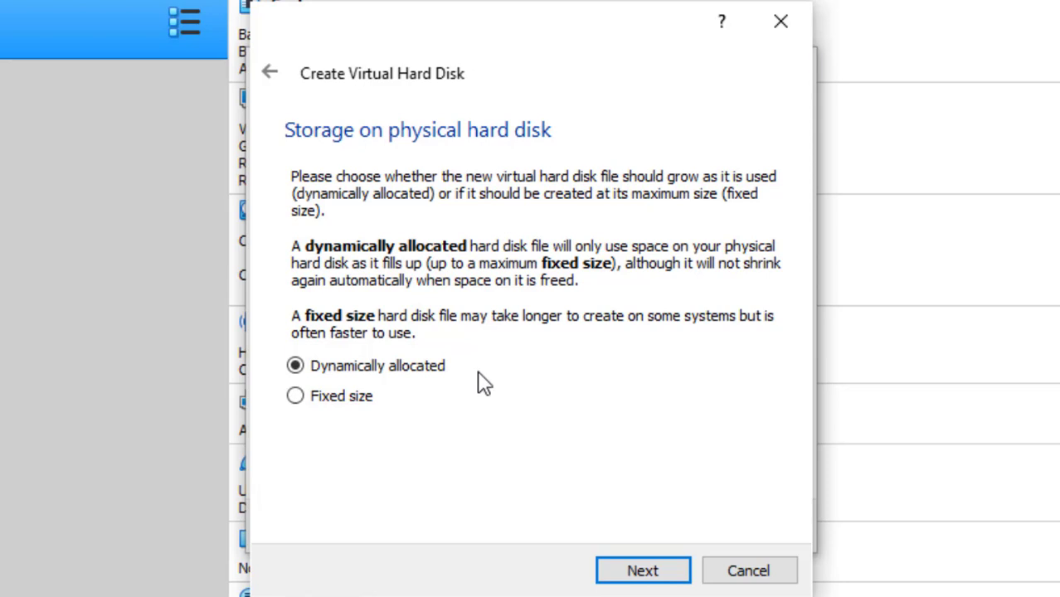
pyautogui.click(295, 401)
pyautogui.click(639, 574)
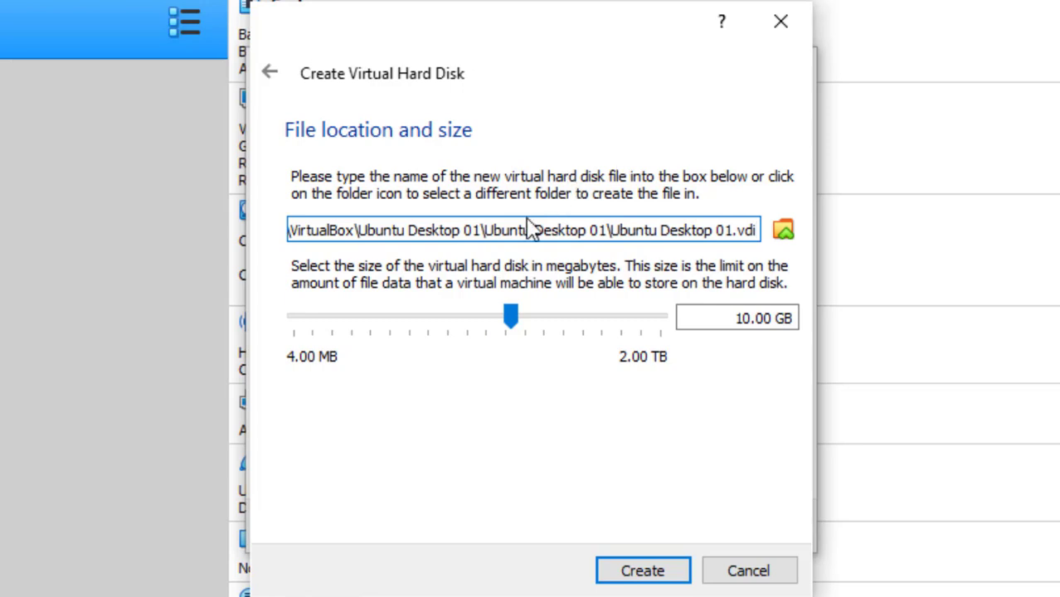
pyautogui.moveTo(454, 231); pyautogui.dragTo(284, 220)
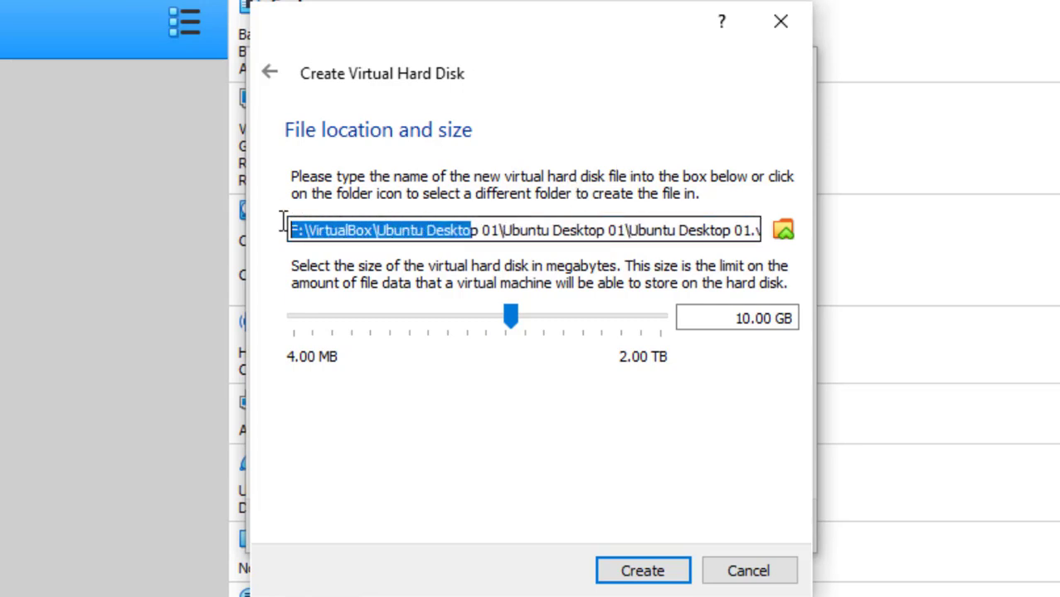
pyautogui.click(292, 230)
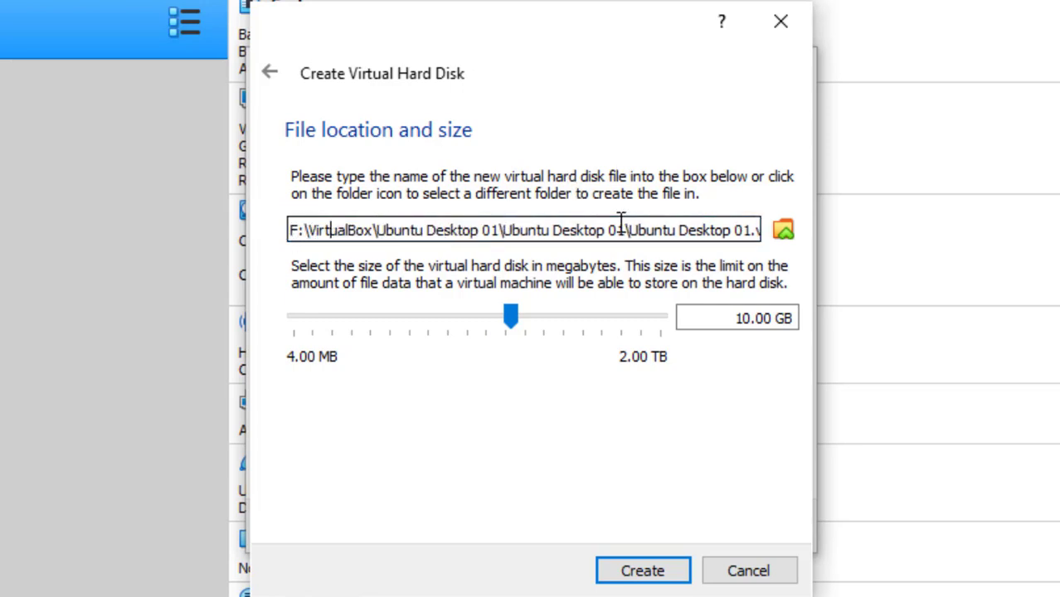
pyautogui.moveTo(625, 230); pyautogui.dragTo(503, 230)
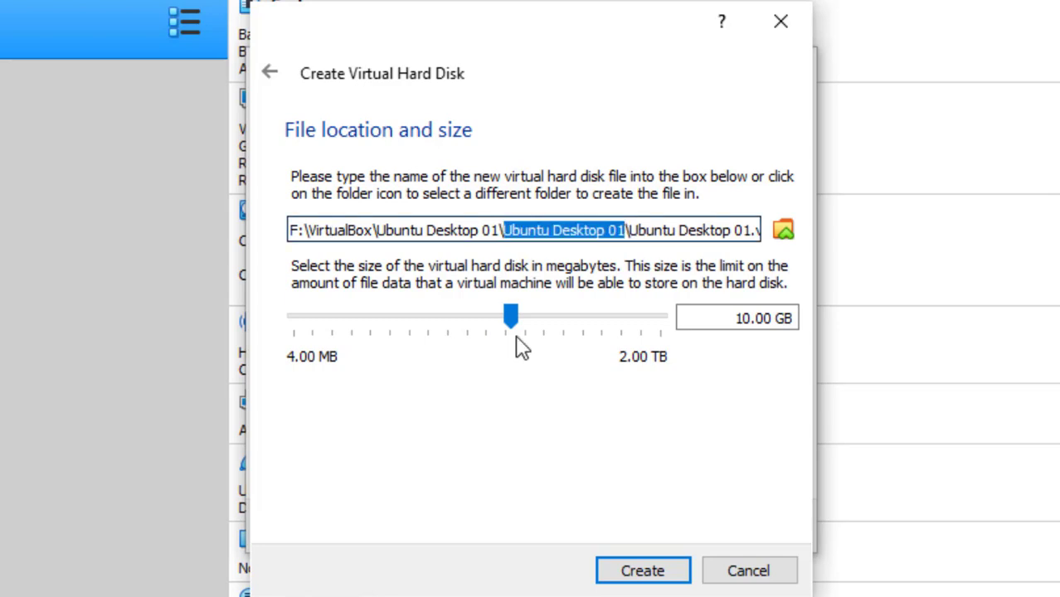
pyautogui.click(647, 230)
pyautogui.moveTo(628, 230); pyautogui.dragTo(780, 249)
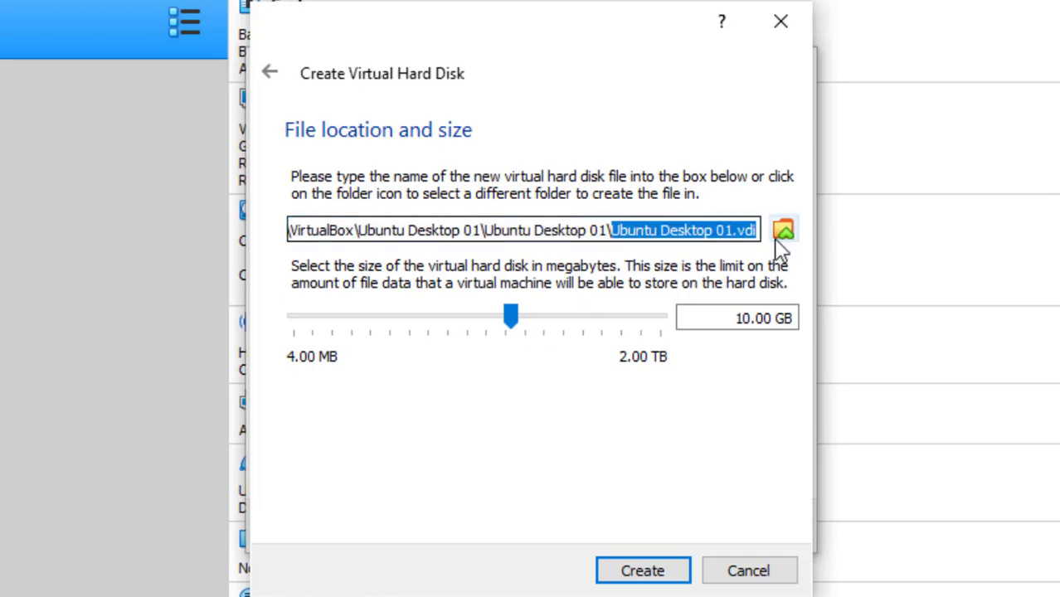
pyautogui.click(730, 230)
pyautogui.hotkey('shift', 'End')
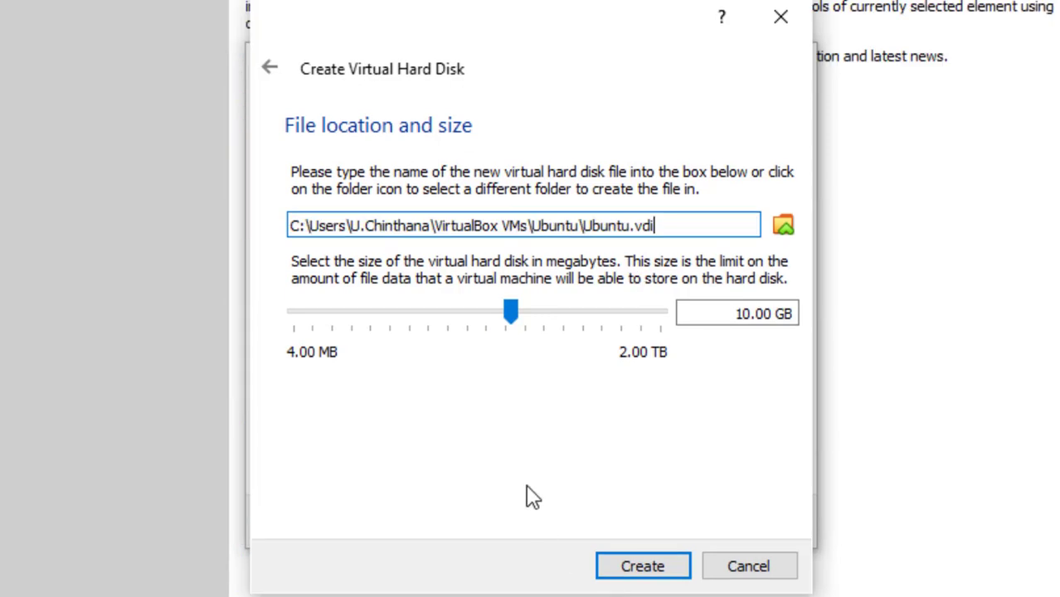
# Set the virtual disk size to 25 GB and create the disk.
pyautogui.moveTo(737, 313); pyautogui.dragTo(749, 316)
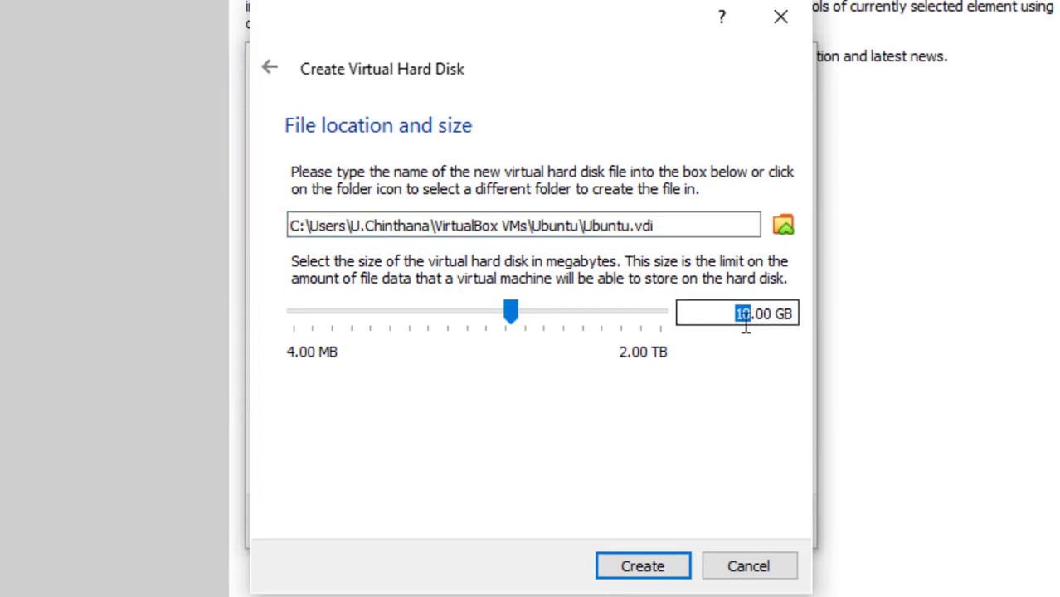
pyautogui.moveTo(518, 322); pyautogui.dragTo(541, 296)
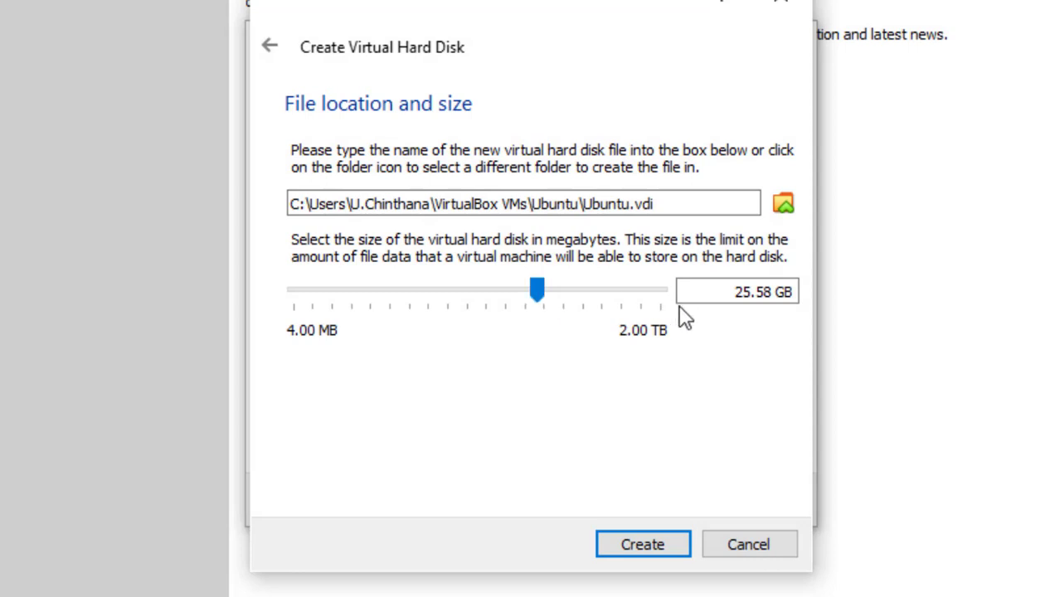
pyautogui.moveTo(733, 292); pyautogui.dragTo(784, 295)
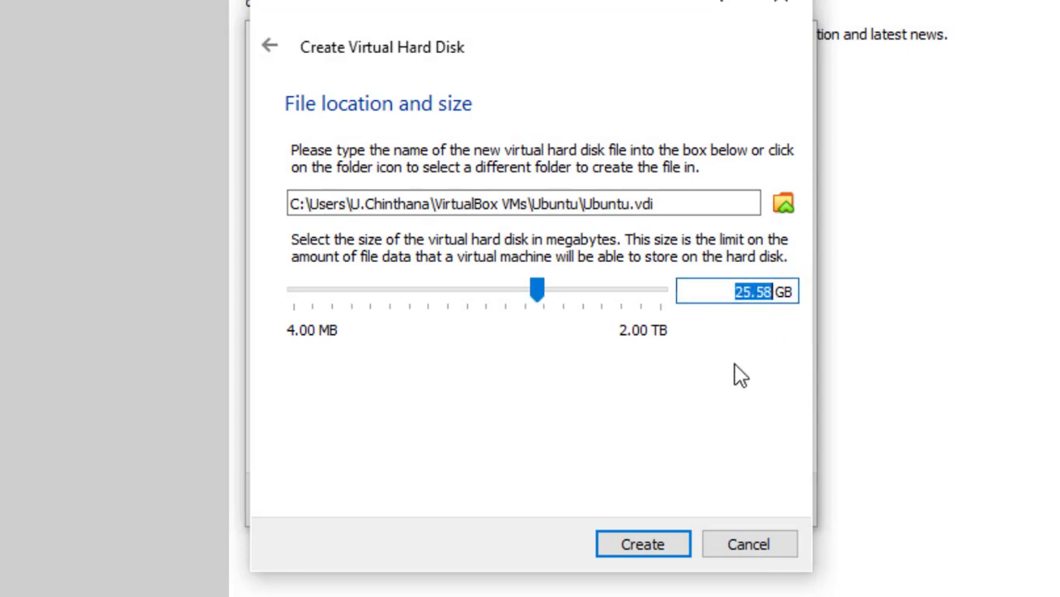
pyautogui.write('25')
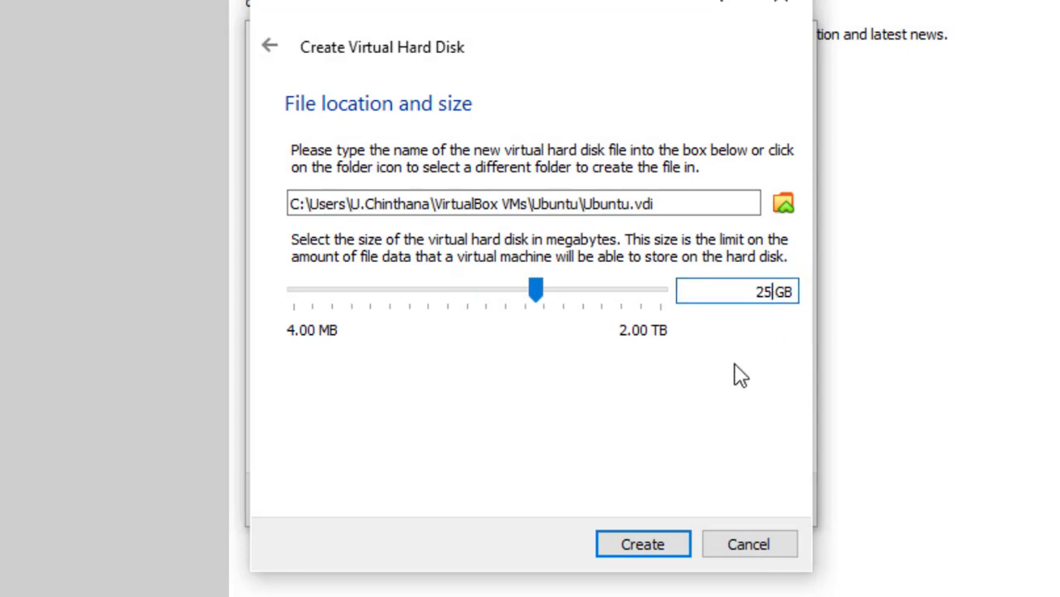
pyautogui.click(657, 545)
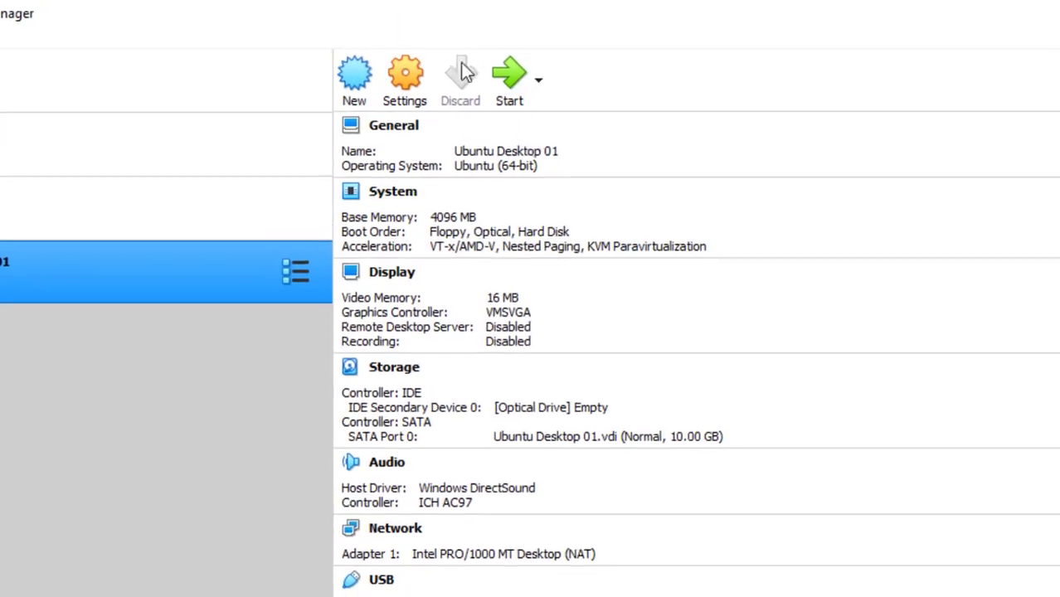
# Open the Settings of the selected Ubuntu Desktop 01 machine.
pyautogui.click(405, 81)
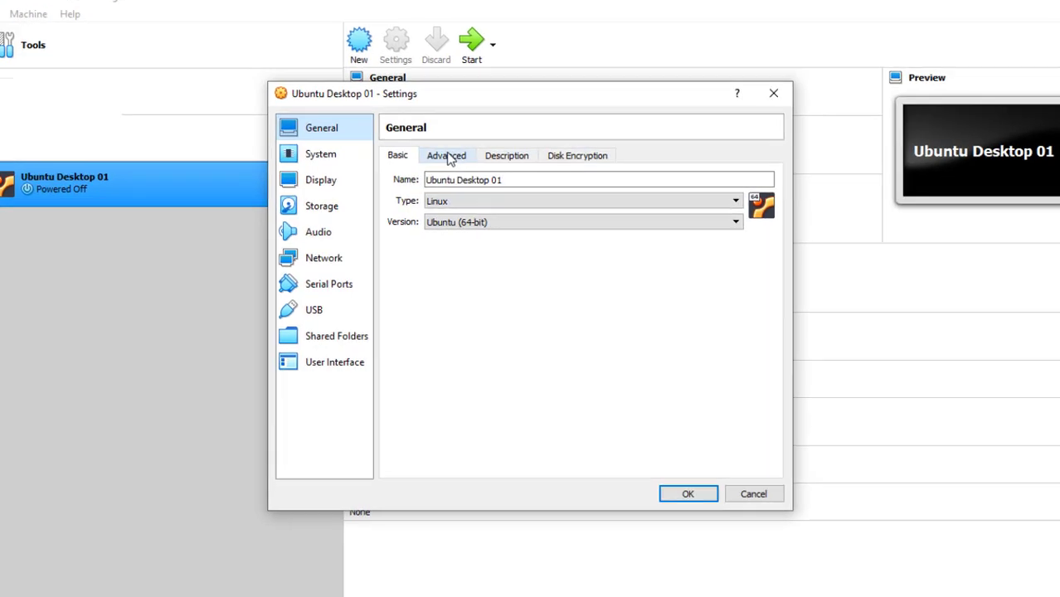
# Under General > Advanced, set Shared Clipboard to Bidirectional and leave Drag'n'Drop Disabled.
pyautogui.click(447, 157)
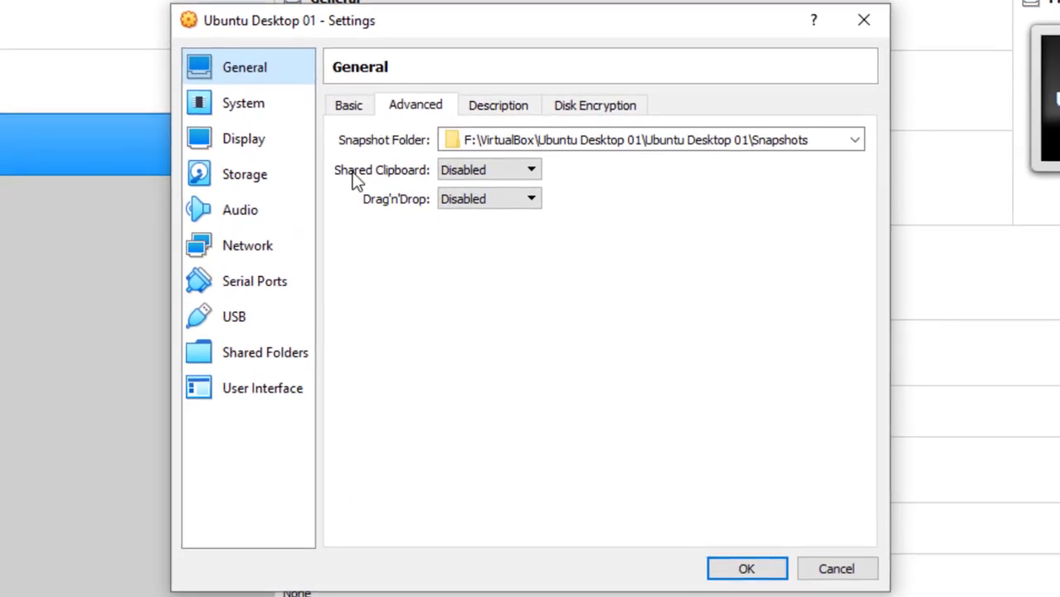
pyautogui.click(475, 171)
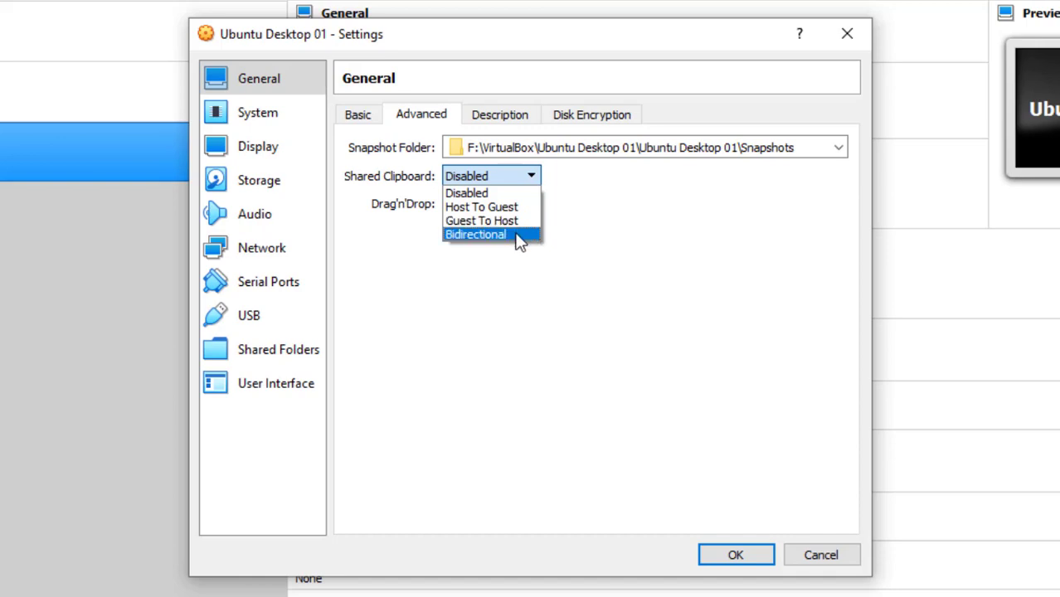
pyautogui.click(453, 322)
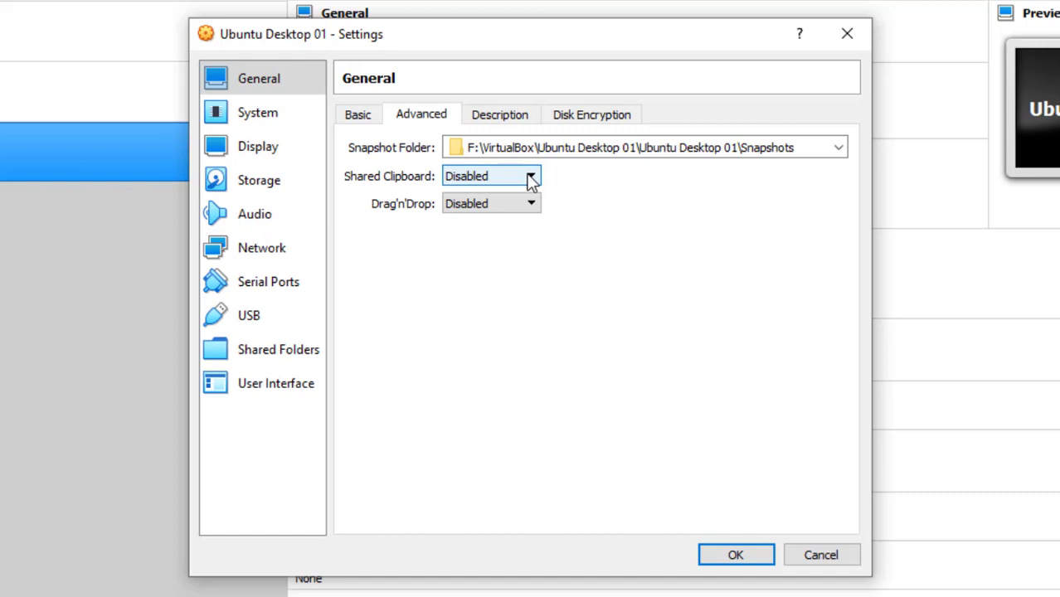
pyautogui.click(531, 177)
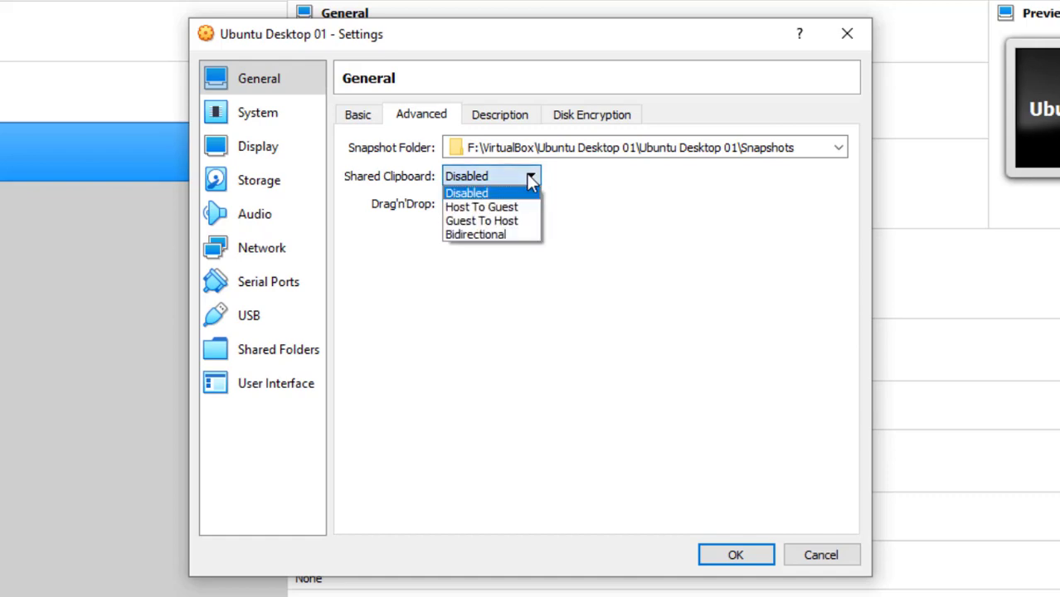
pyautogui.click(496, 234)
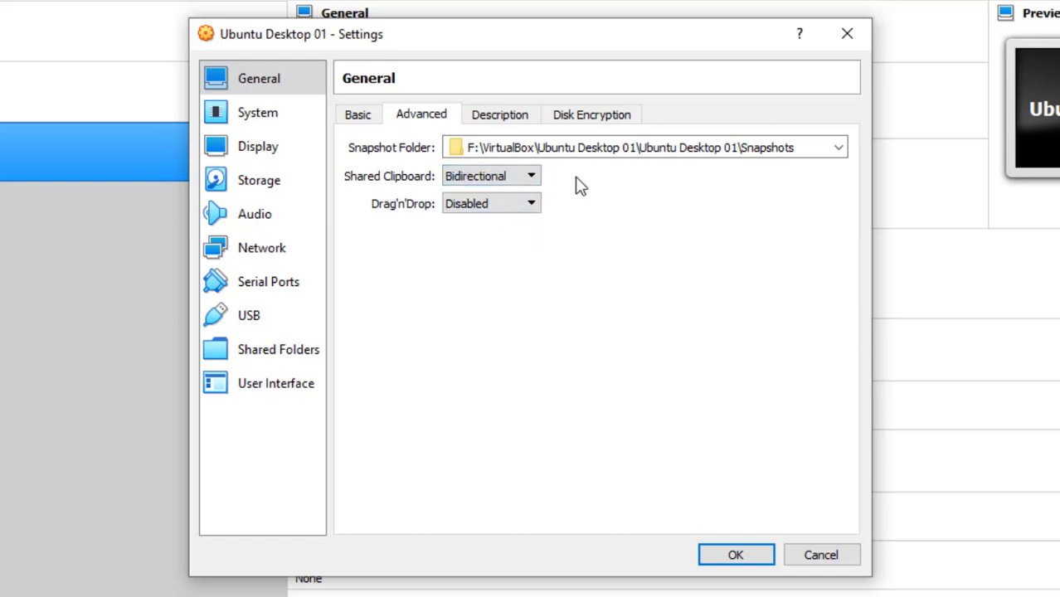
pyautogui.click(490, 205)
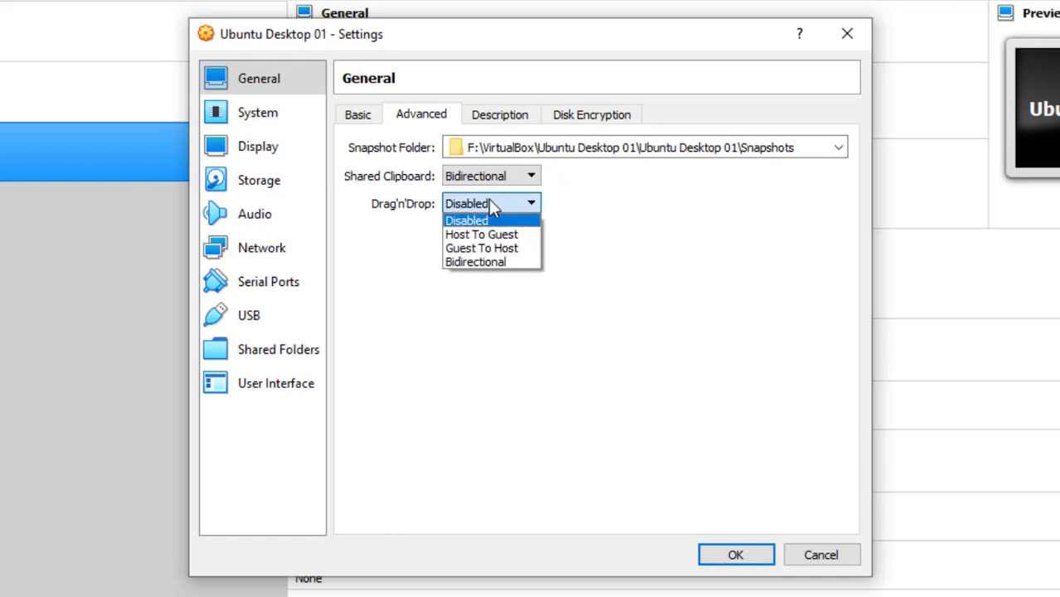
pyautogui.click(504, 273)
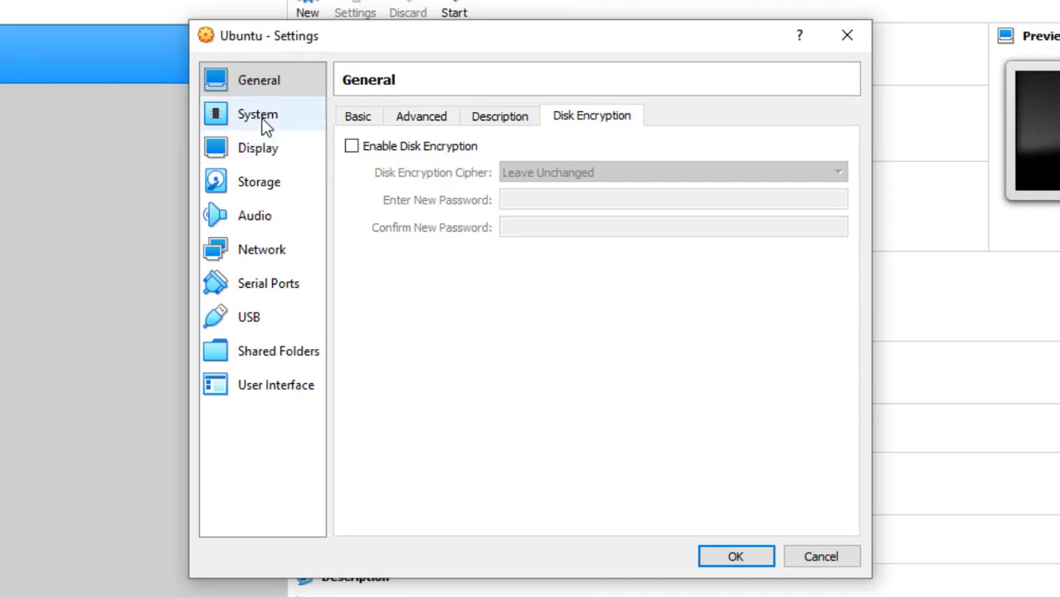
# In System > Motherboard, set the boot order to Optical, then Hard Disk, and uncheck Floppy.
pyautogui.click(264, 116)
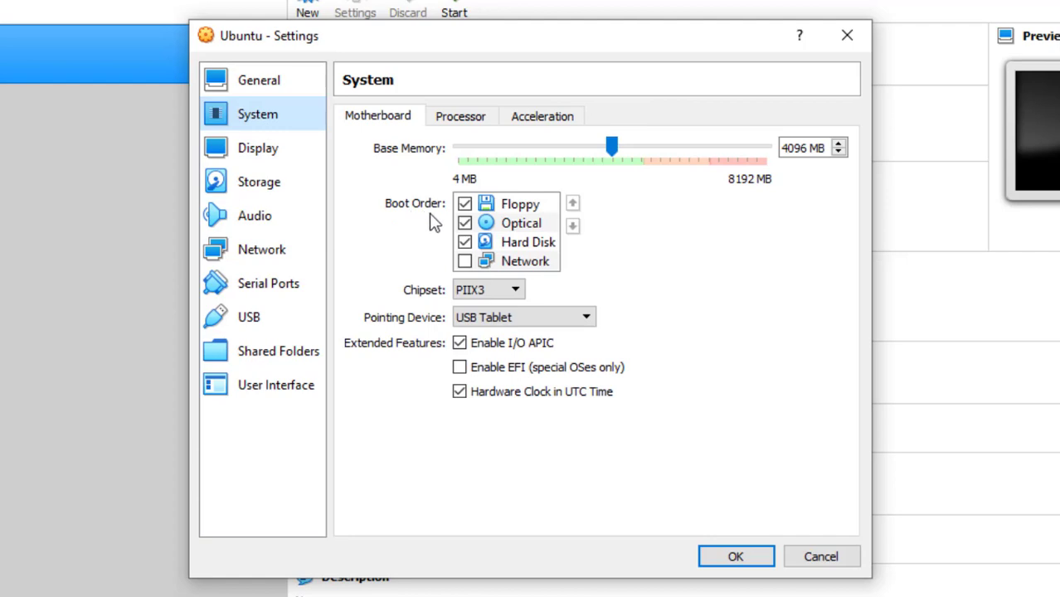
pyautogui.click(519, 226)
pyautogui.click(573, 204)
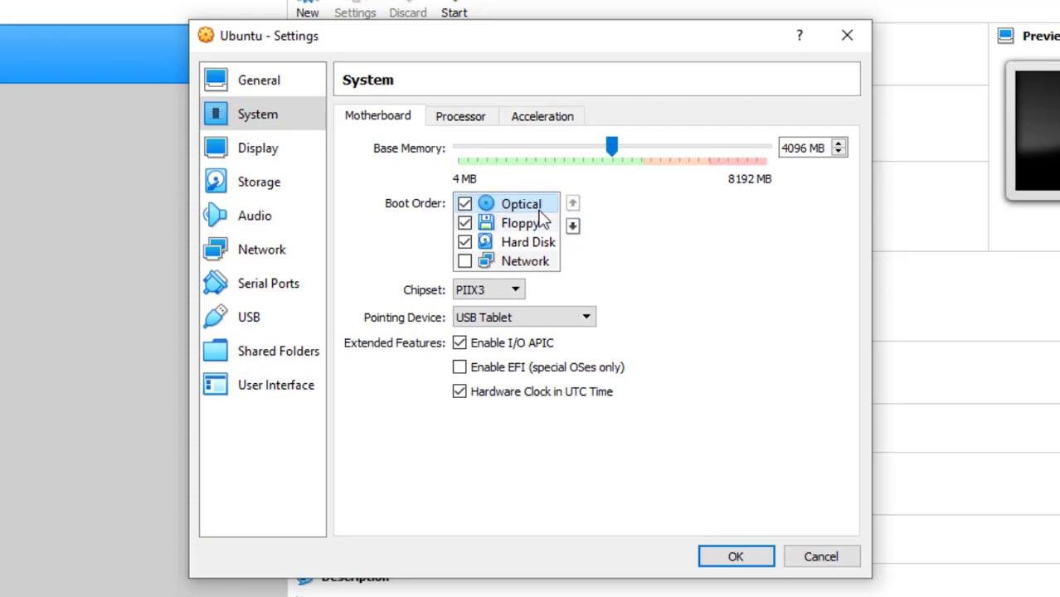
pyautogui.click(535, 242)
pyautogui.click(573, 203)
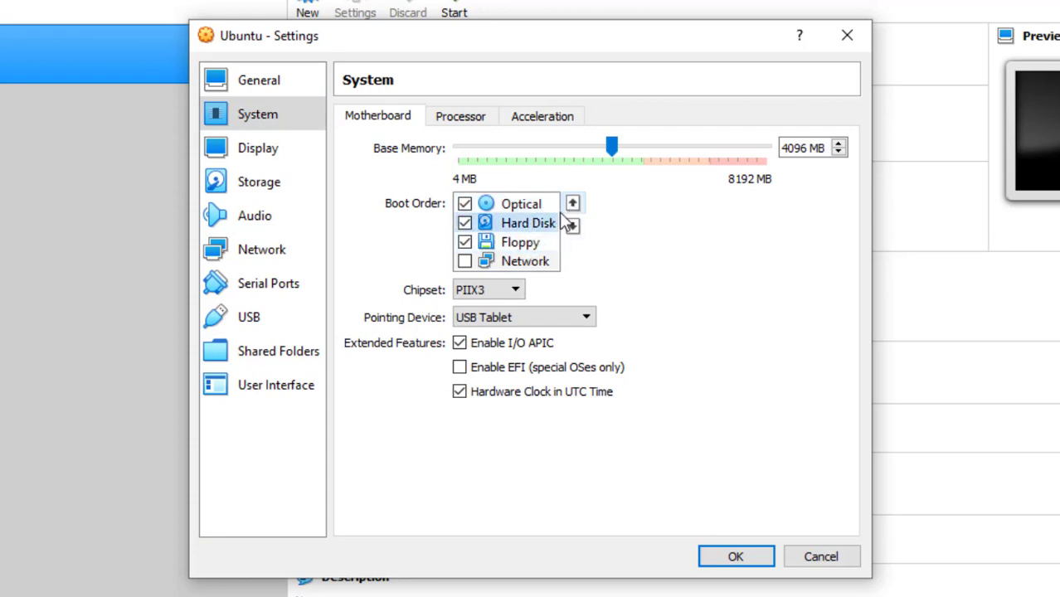
pyautogui.click(465, 242)
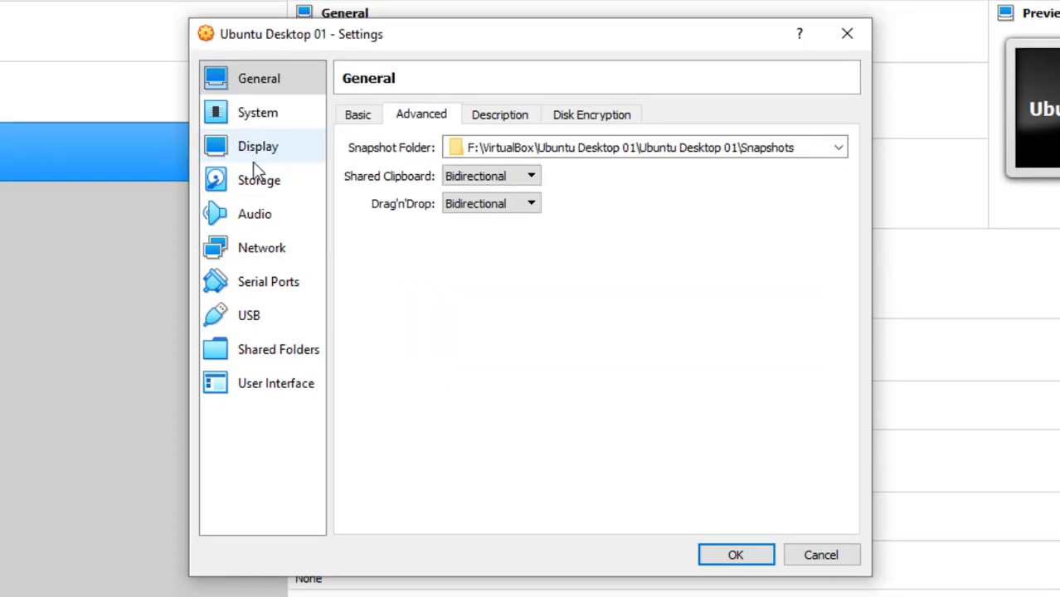
# Attach ubuntu-20.04.2.0-desktop-amd64.iso to the empty IDE optical drive and save the settings.
pyautogui.click(260, 181)
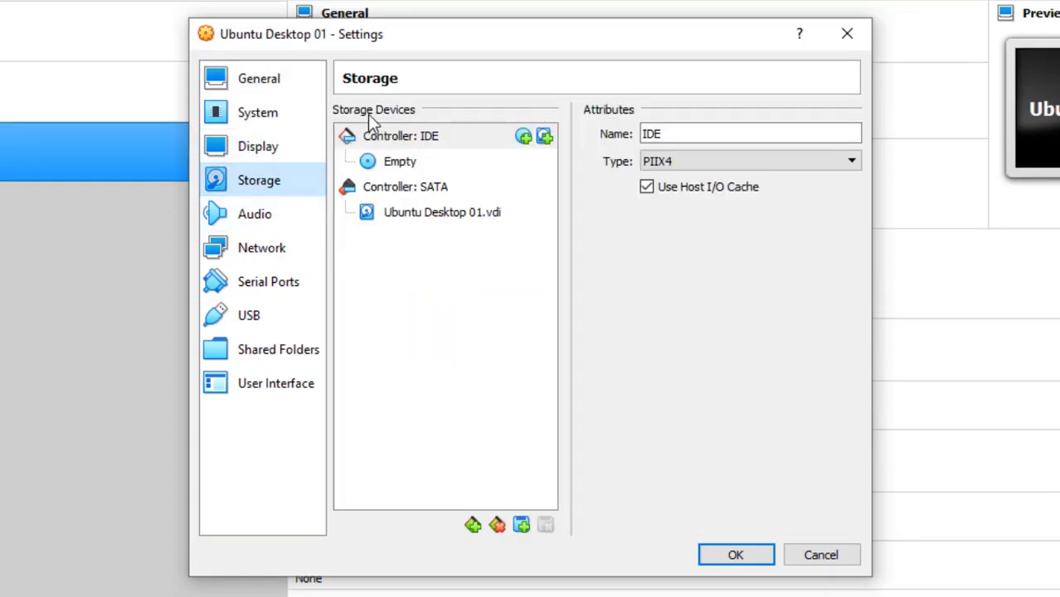
pyautogui.click(403, 167)
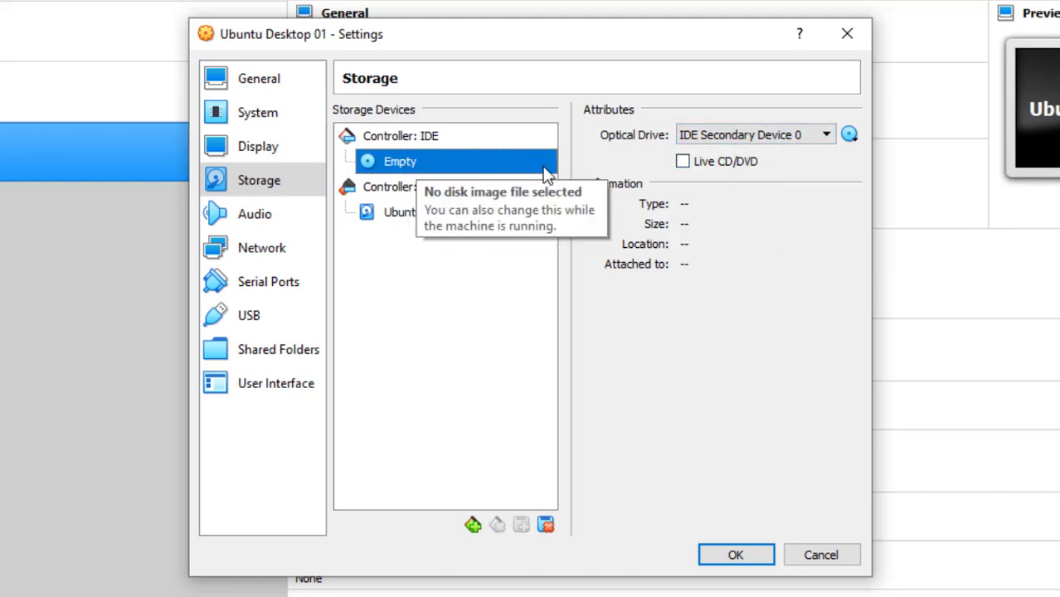
pyautogui.click(851, 135)
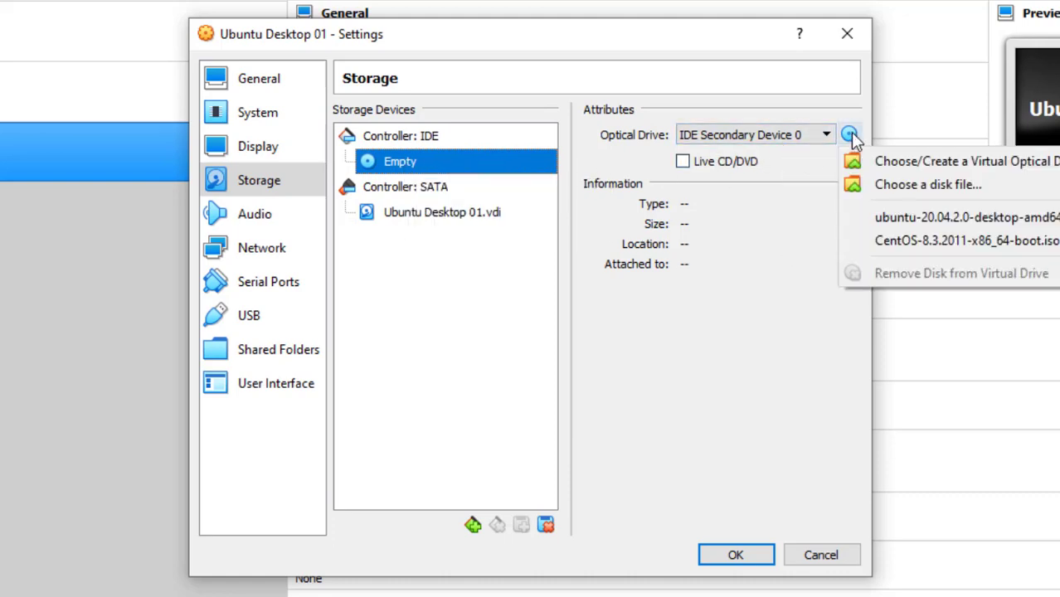
pyautogui.click(943, 186)
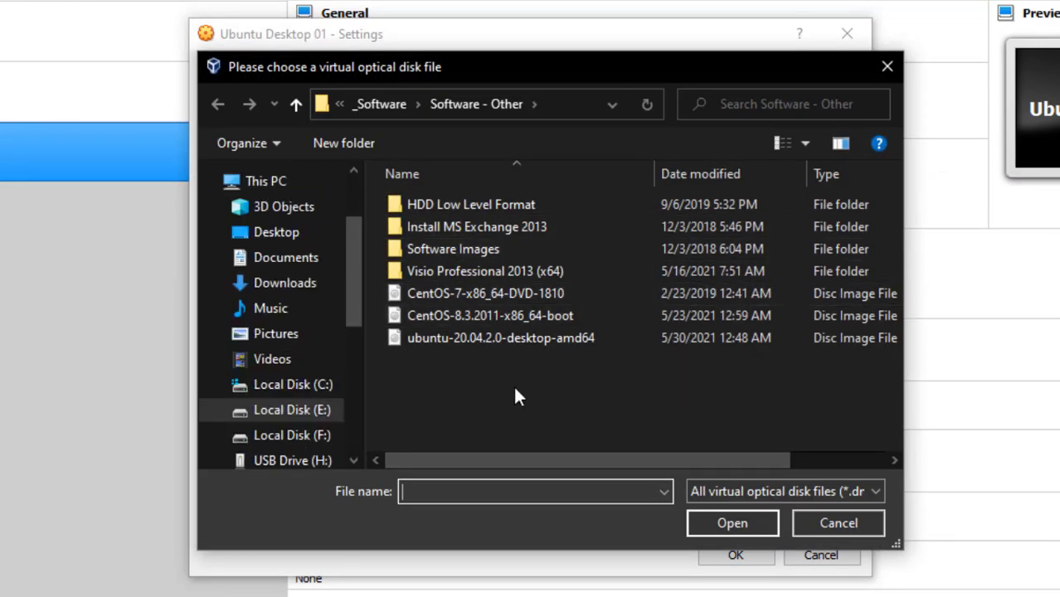
pyautogui.click(477, 338)
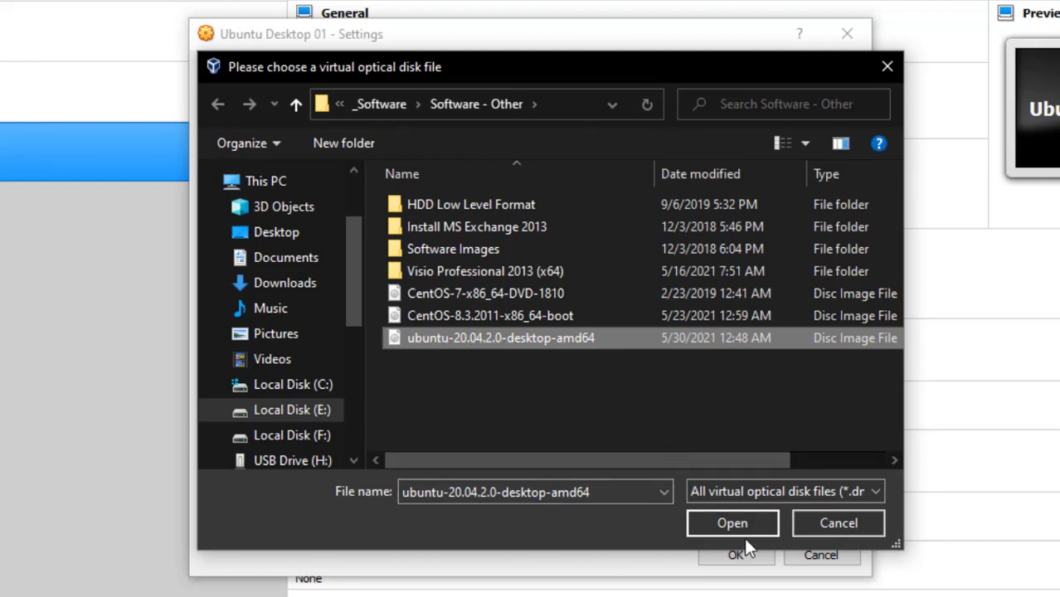
pyautogui.click(740, 517)
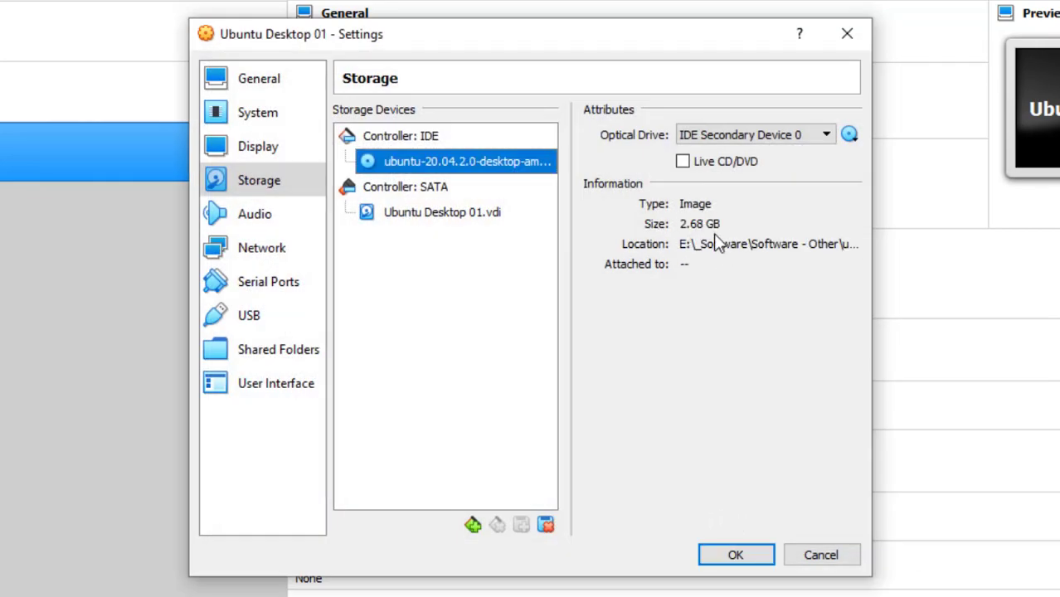
pyautogui.click(736, 554)
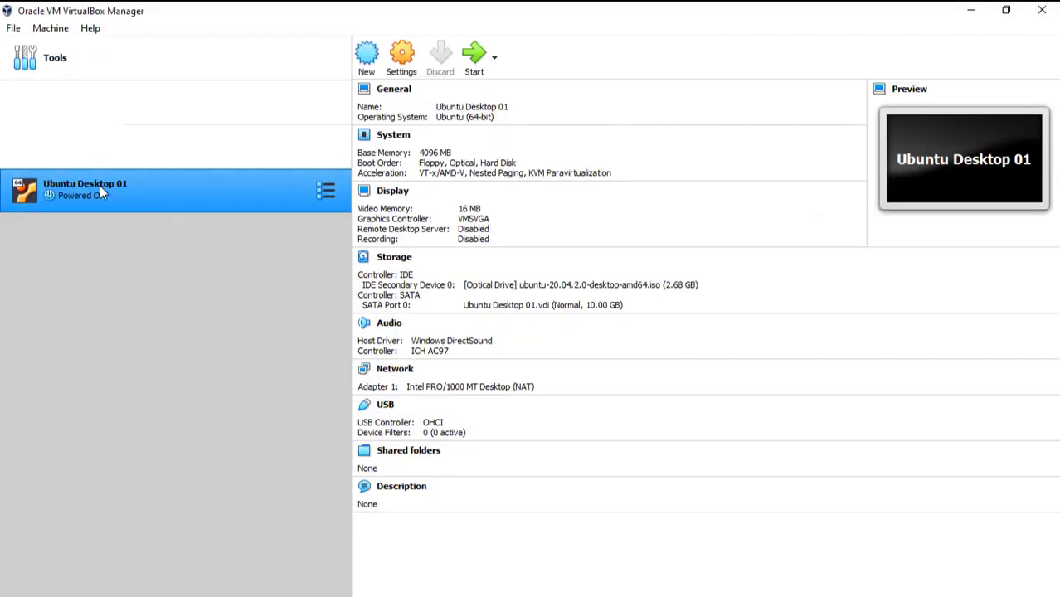
# Start Ubuntu Desktop 01 and boot it from the Ubuntu 20.04 disc image.
pyautogui.doubleClick(100, 185)
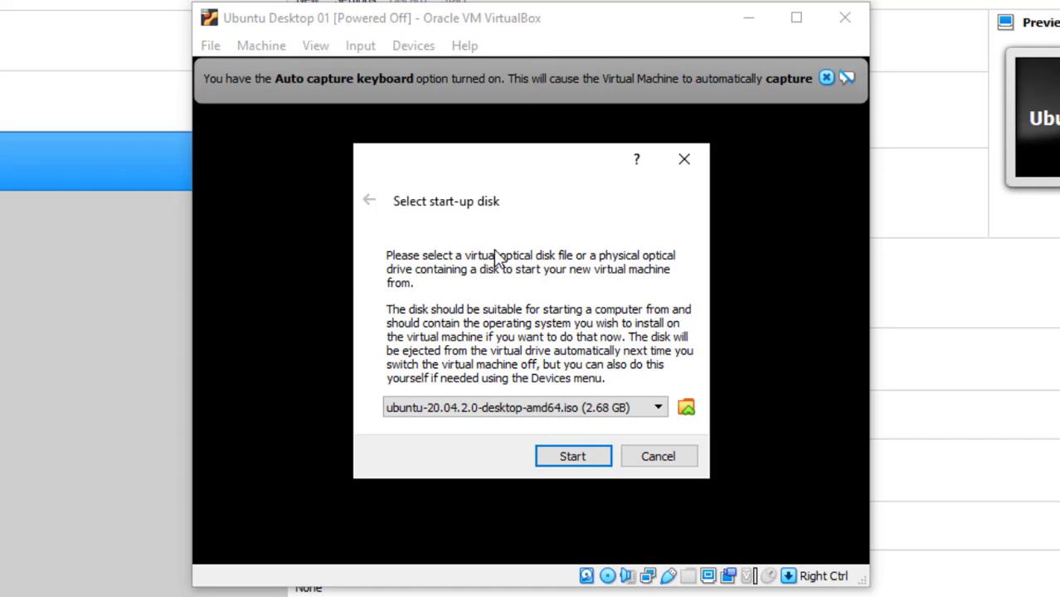
pyautogui.click(569, 461)
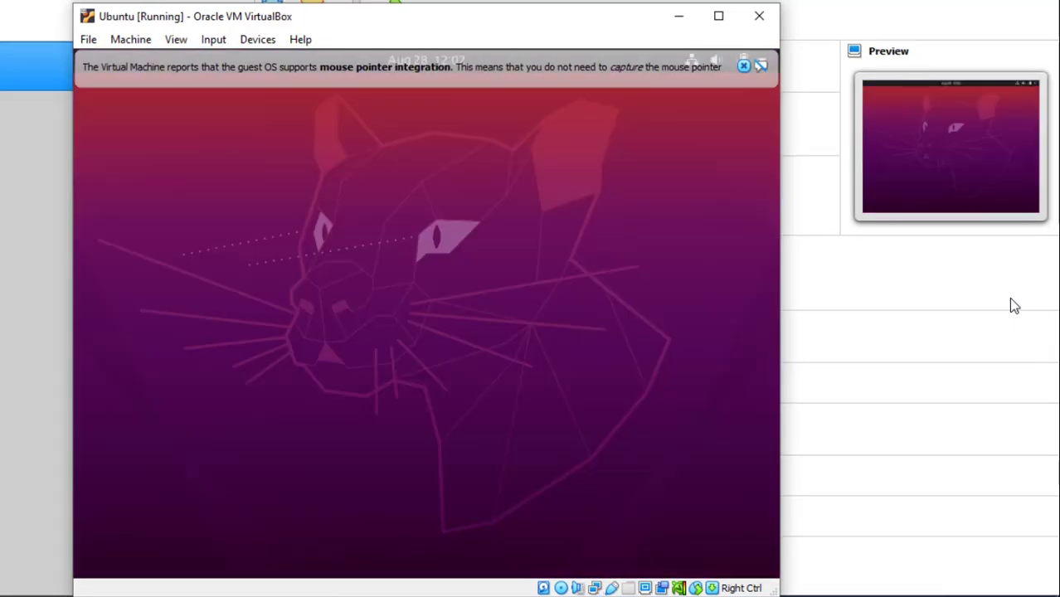
# Dismiss the mouse integration notice and start the Ubuntu installation in English.
pyautogui.click(744, 66)
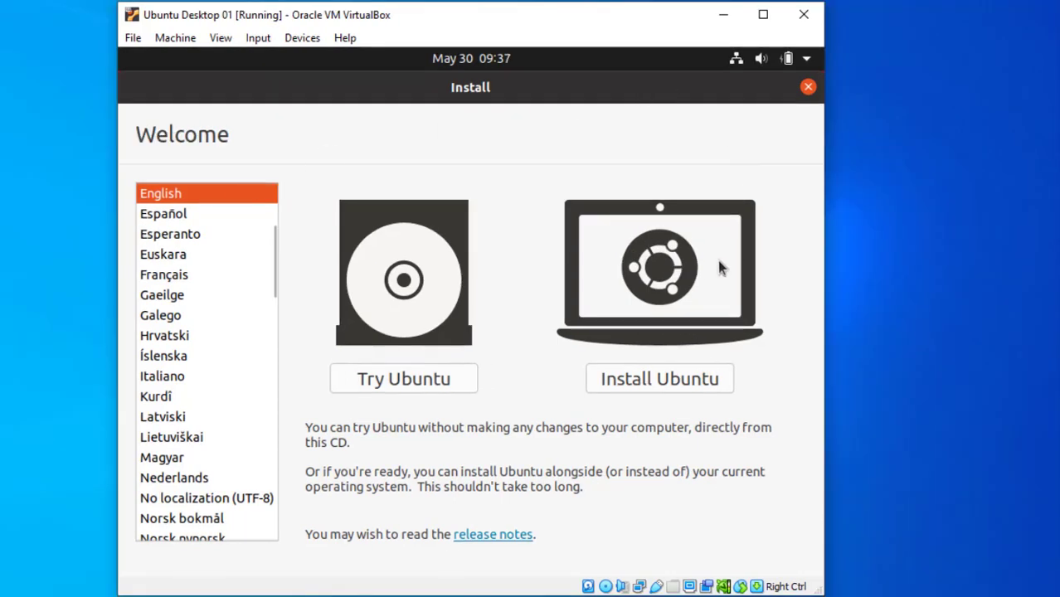
pyautogui.click(650, 379)
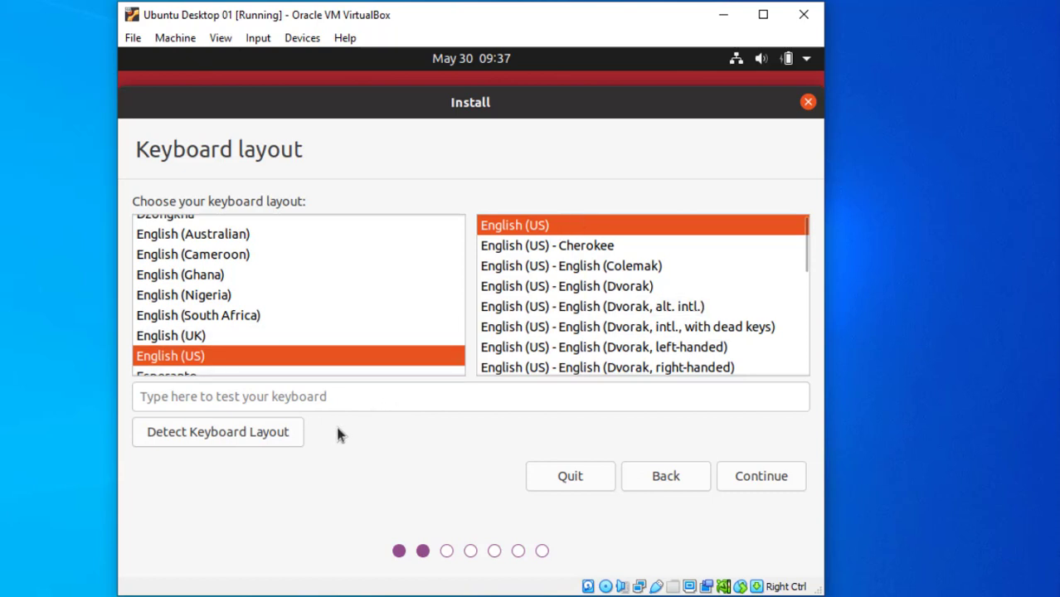
# Accept the English (US) keyboard layout and continue.
pyautogui.click(762, 478)
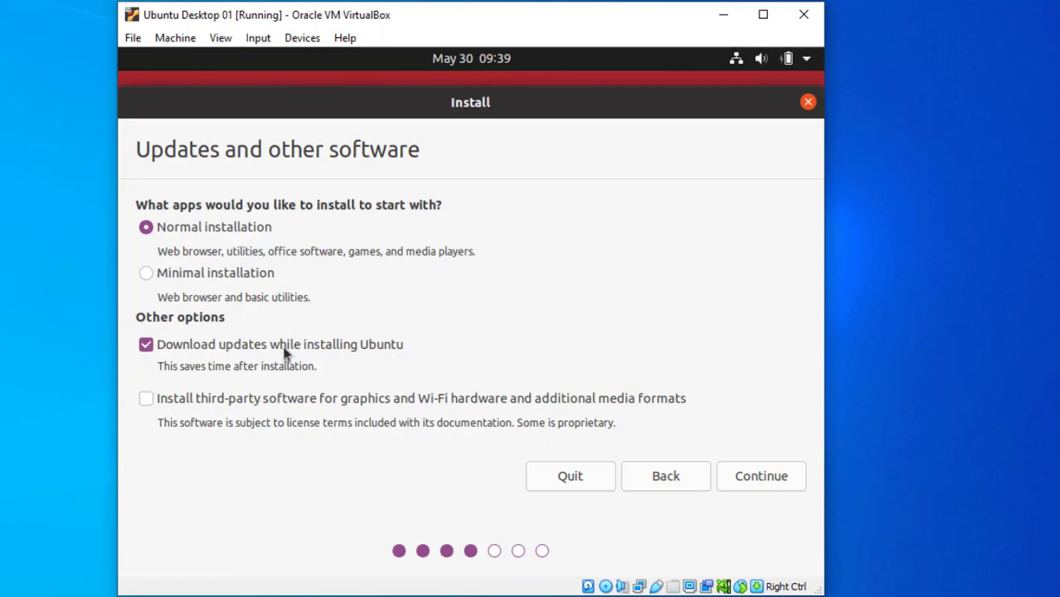
# Turn off downloading updates during installation and continue to the Installation type page.
pyautogui.click(147, 345)
pyautogui.click(732, 470)
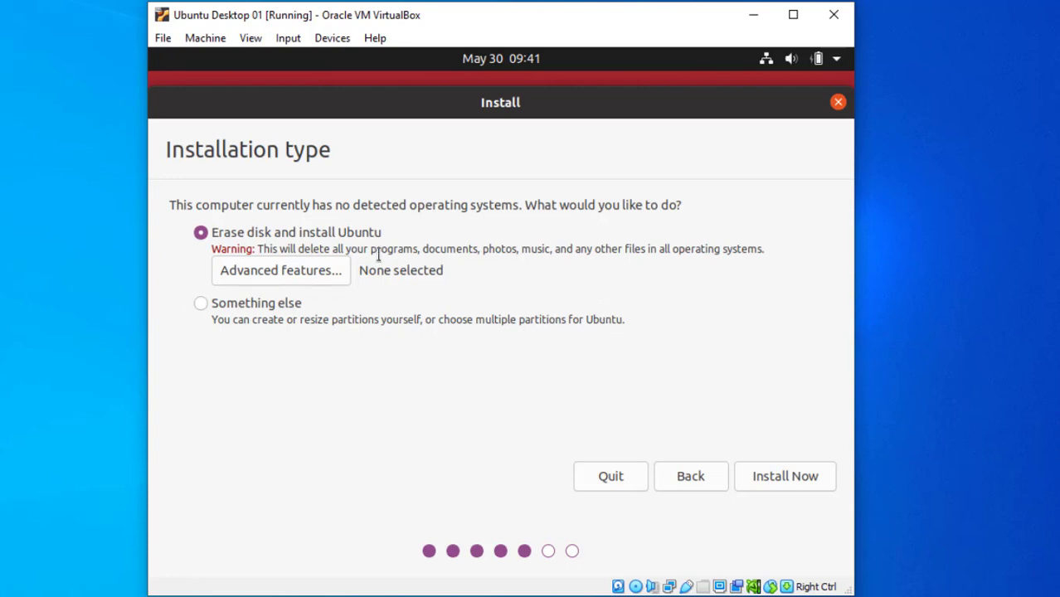
# Start the installation on the erased disk and confirm writing the partition changes.
pyautogui.click(757, 473)
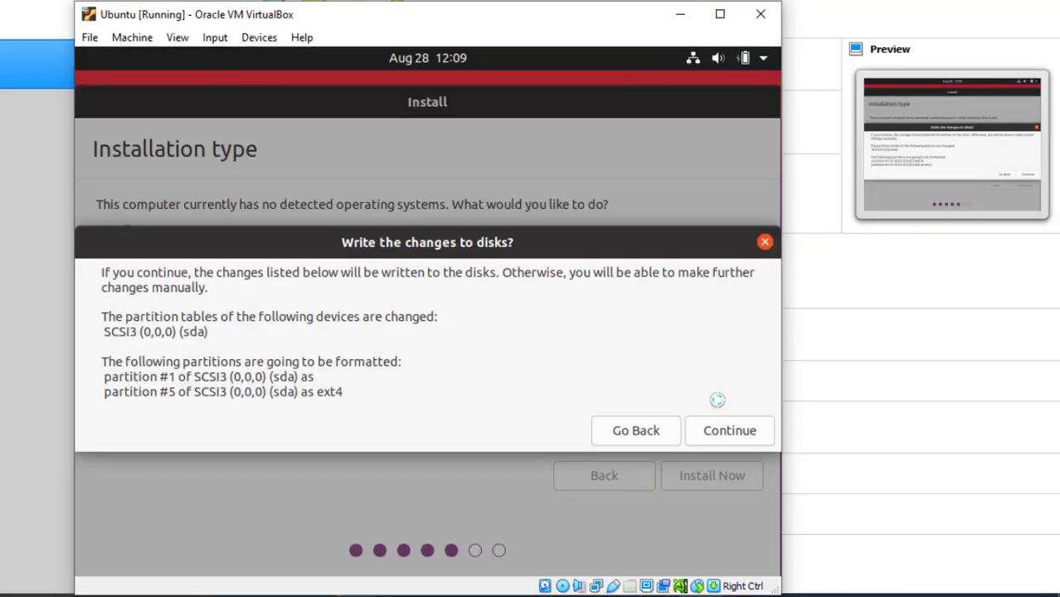
pyautogui.click(727, 428)
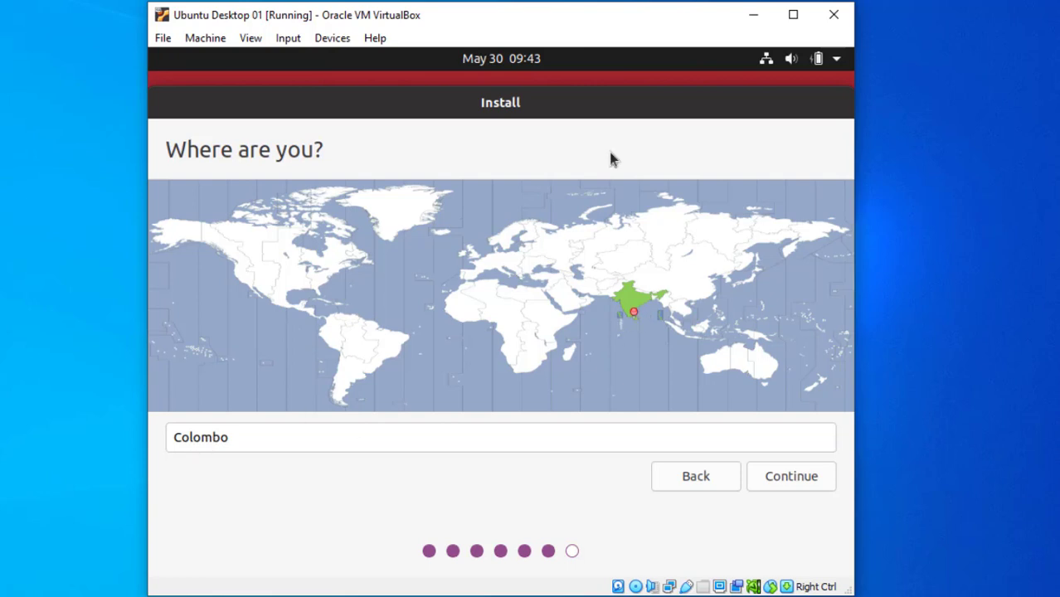
# Pick Colombo as the time zone on the world map and continue past the location step.
pyautogui.click(211, 236)
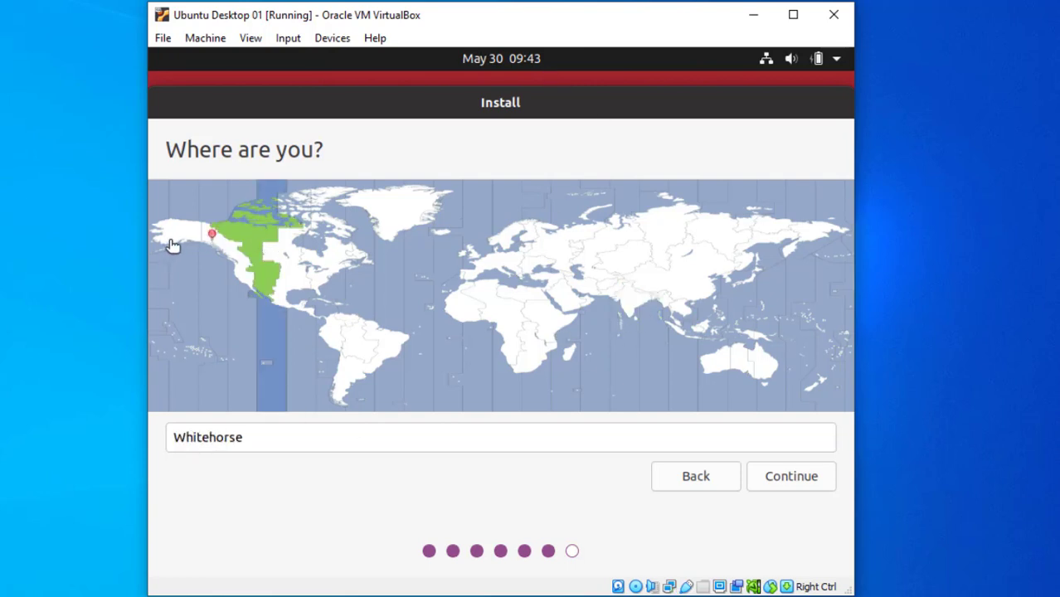
pyautogui.click(174, 242)
pyautogui.click(352, 355)
pyautogui.click(328, 315)
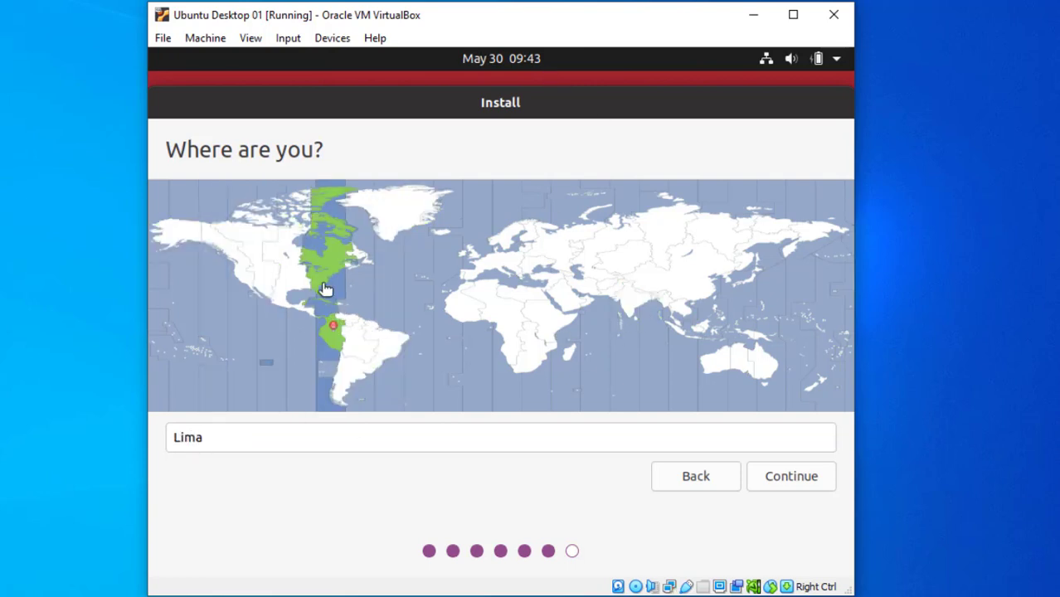
pyautogui.click(273, 266)
pyautogui.click(629, 294)
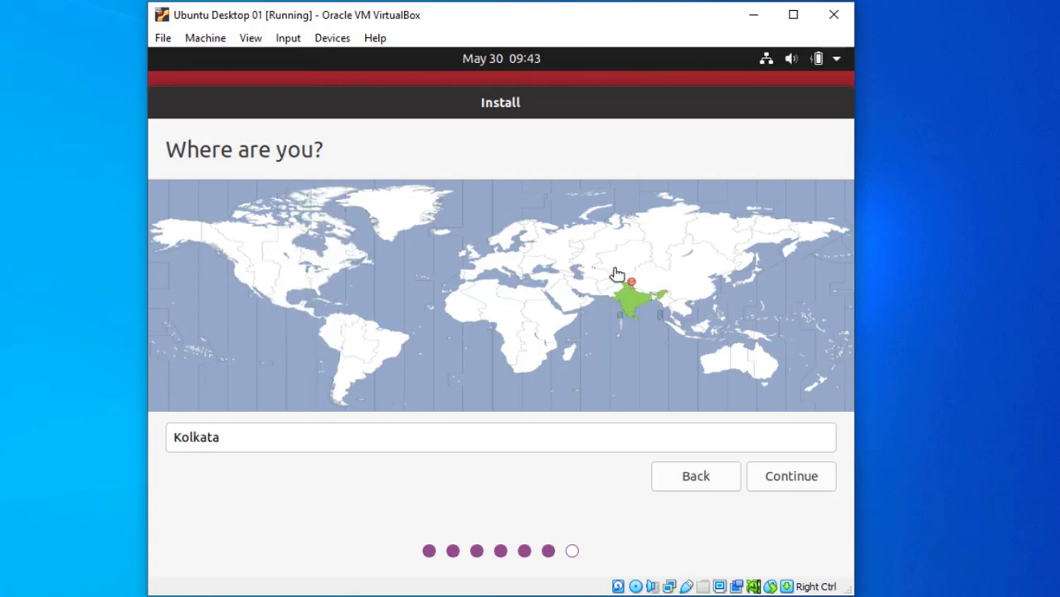
pyautogui.click(616, 269)
pyautogui.click(572, 272)
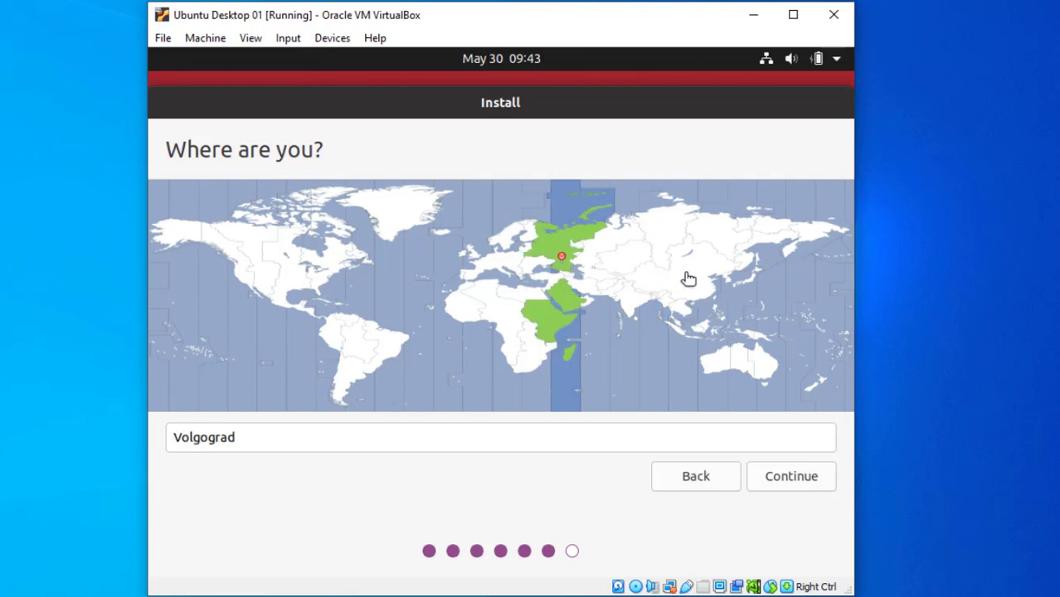
pyautogui.click(744, 261)
pyautogui.click(746, 261)
pyautogui.click(715, 360)
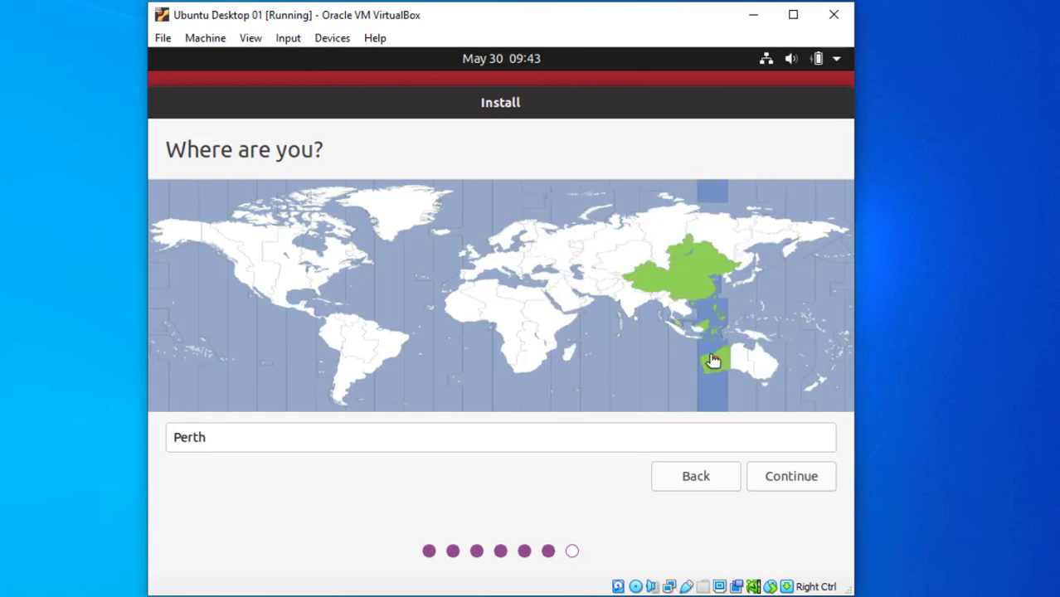
pyautogui.click(635, 320)
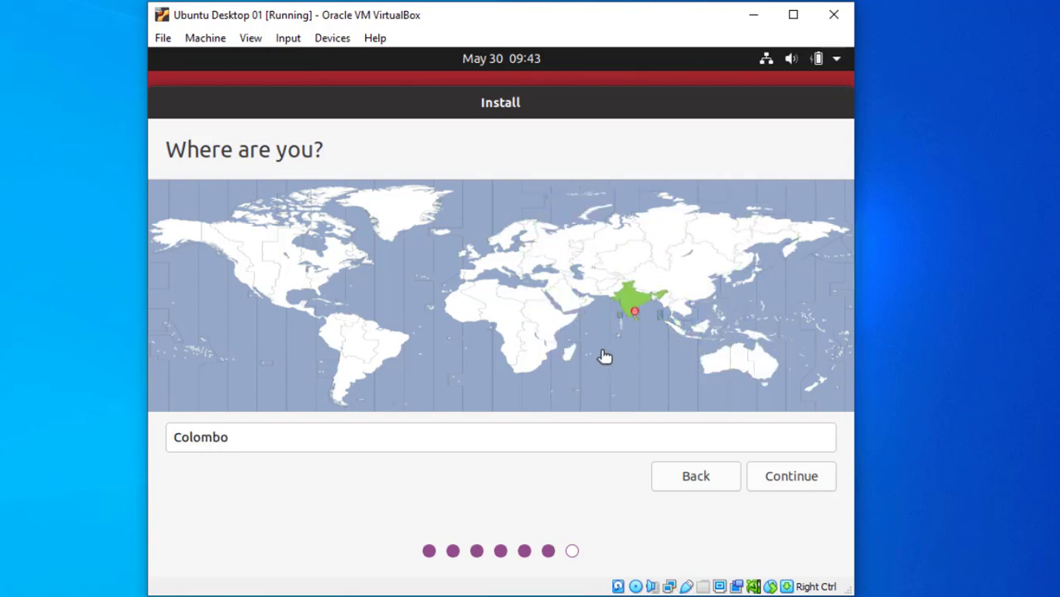
pyautogui.click(792, 476)
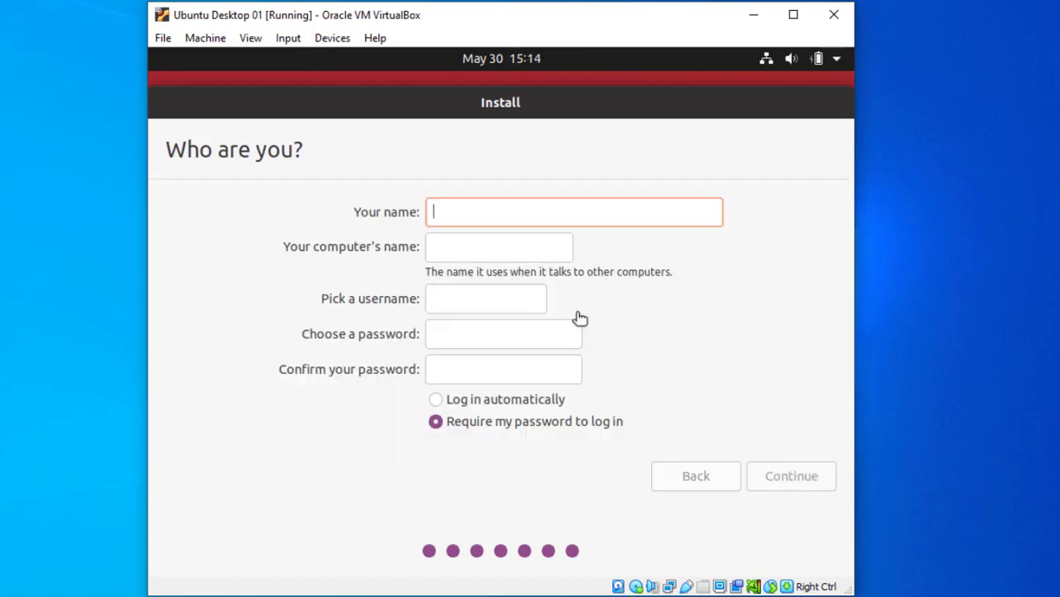
# Enter your name, computer name ubuntudesktop1, and the account password plus its confirmation.
pyautogui.write('Udara')
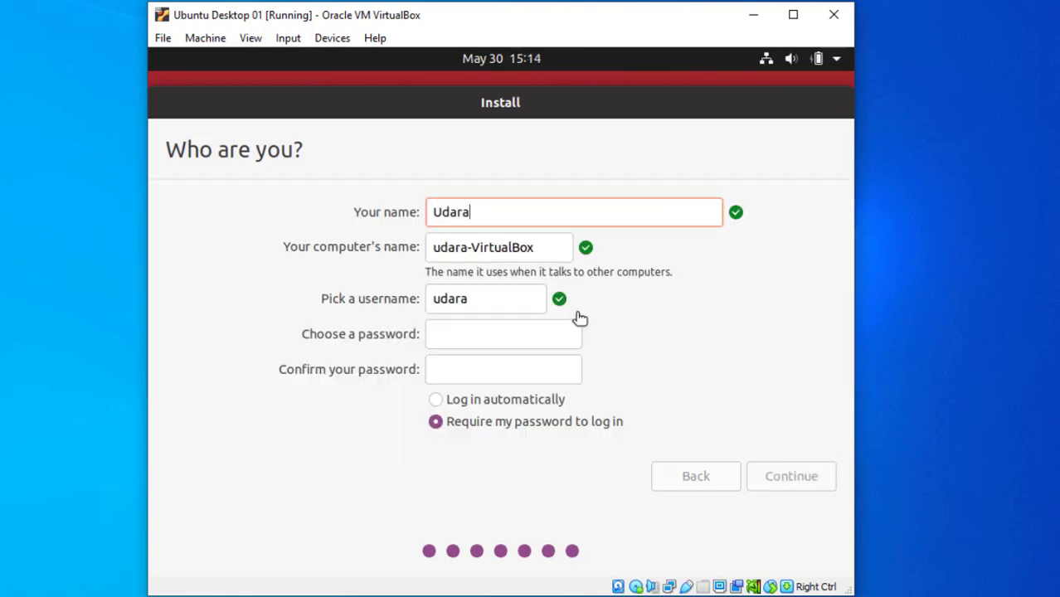
pyautogui.press('Tab')
pyautogui.write('ubu')
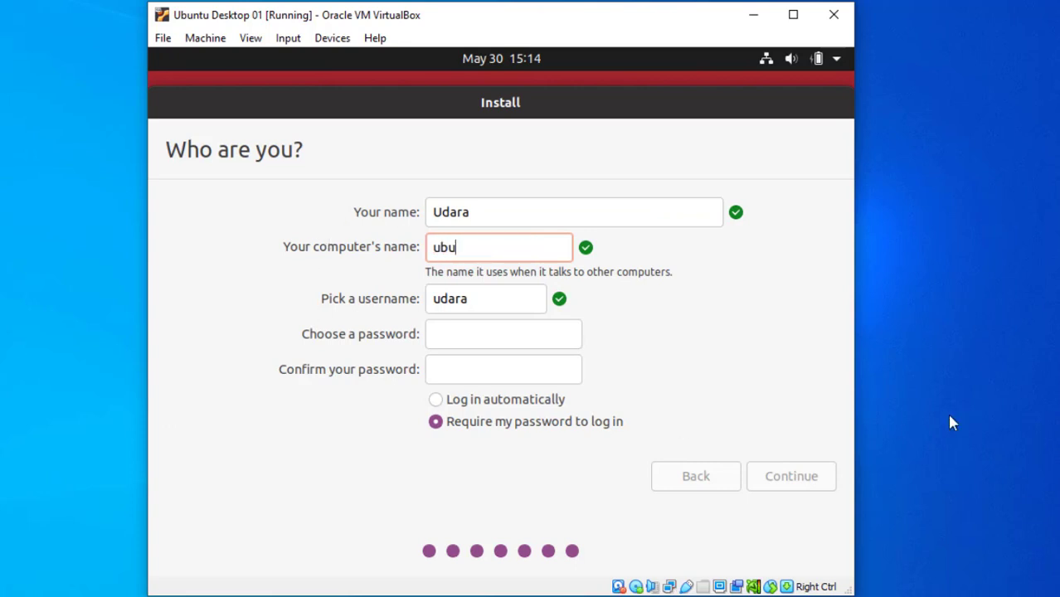
pyautogui.write('ntudesktop1')
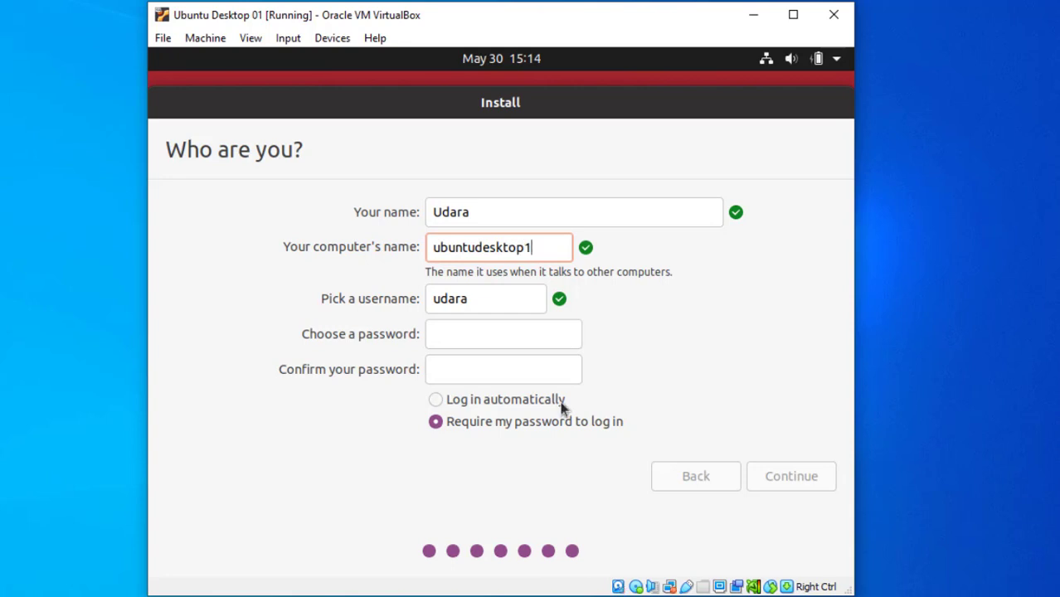
pyautogui.click(458, 336)
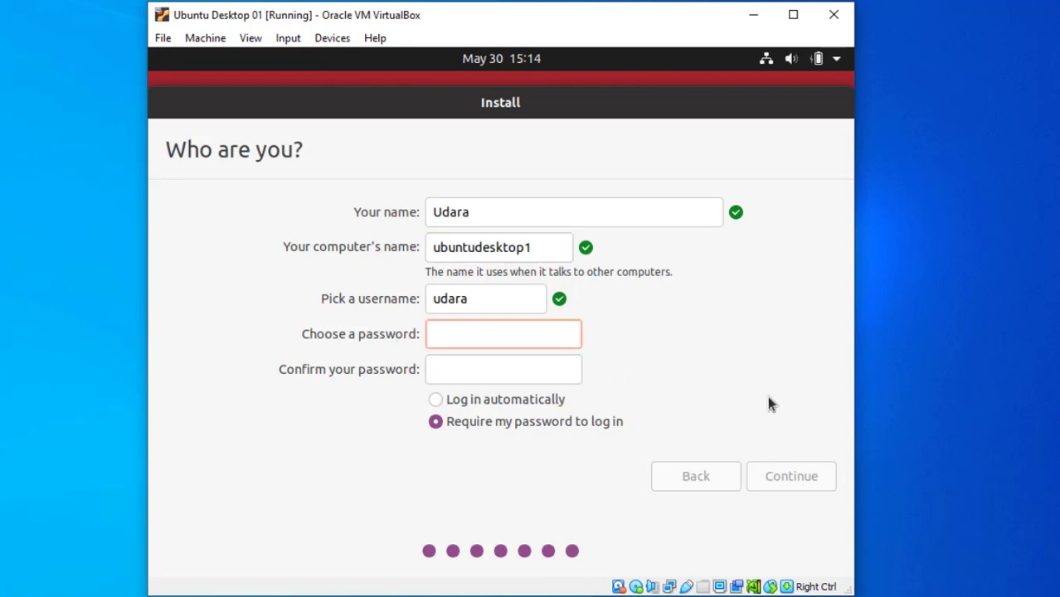
pyautogui.write('12')
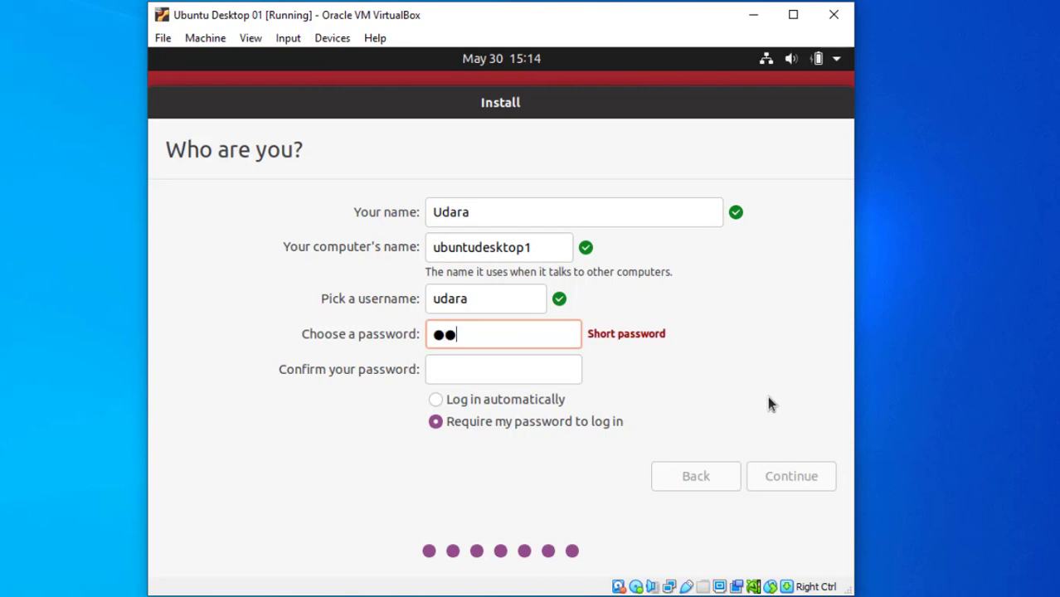
pyautogui.write('345678')
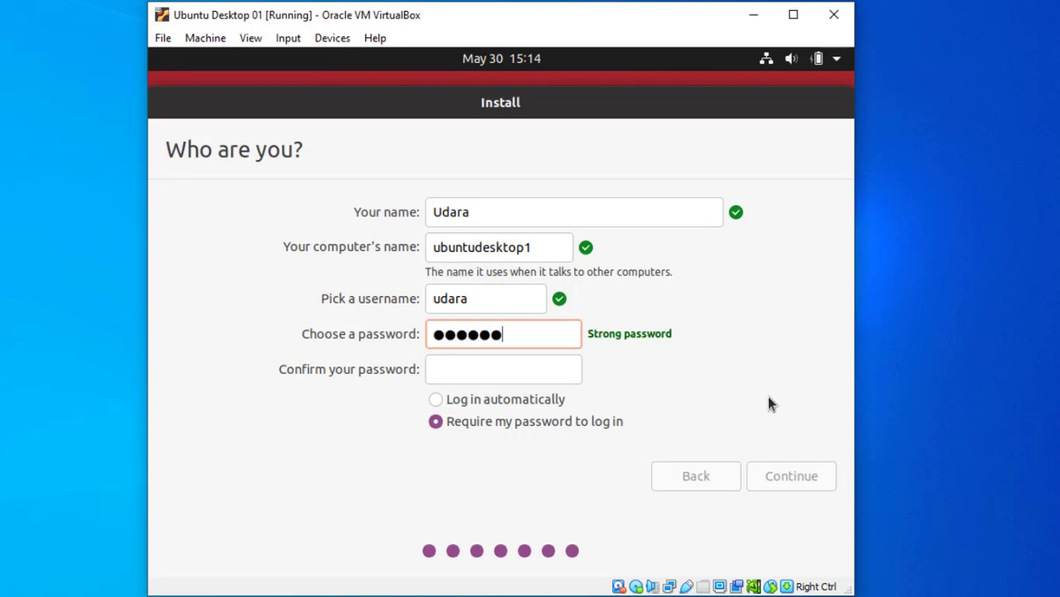
pyautogui.press('Tab')
pyautogui.write('1')
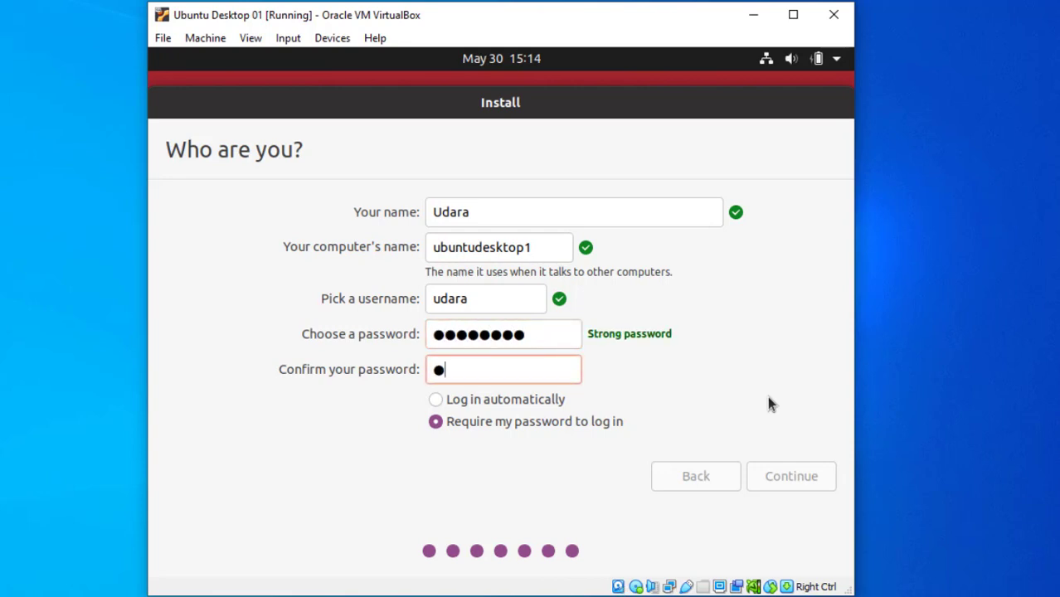
pyautogui.write('2345678')
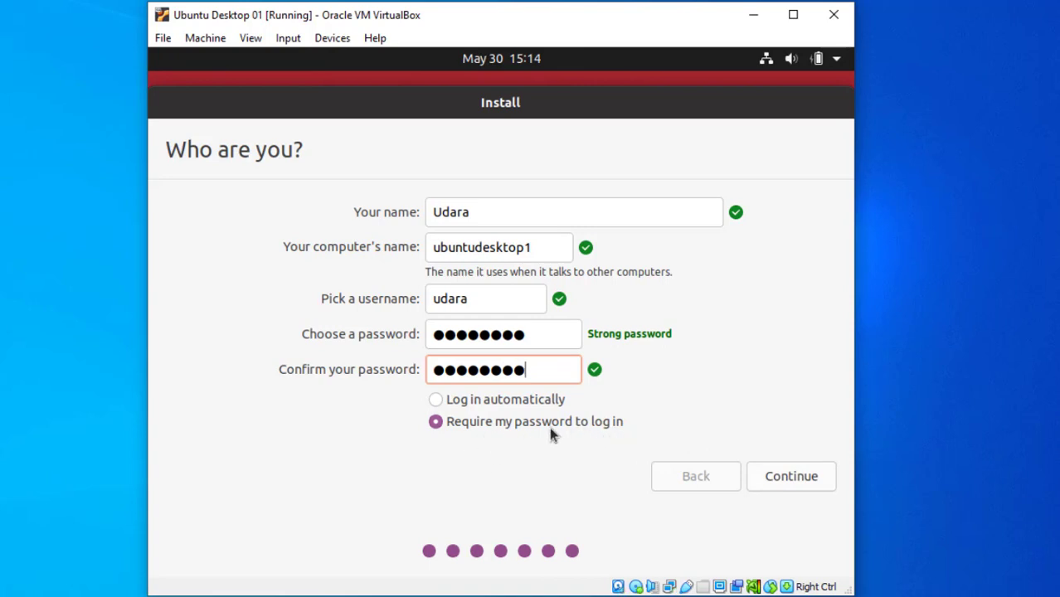
# Keep 'Require my password to log in' selected and submit the account details.
pyautogui.click(437, 429)
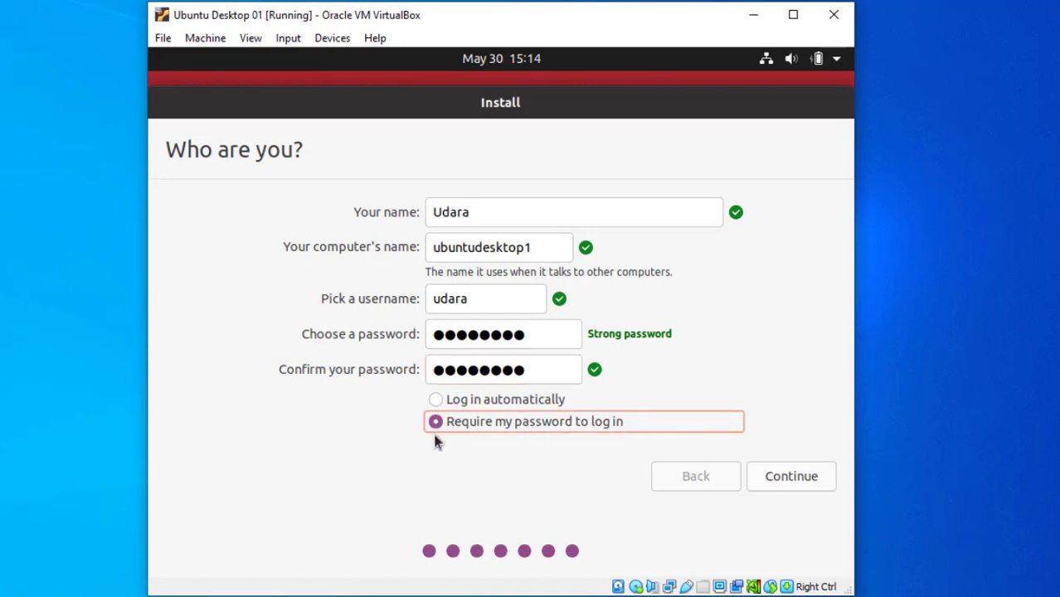
pyautogui.click(437, 402)
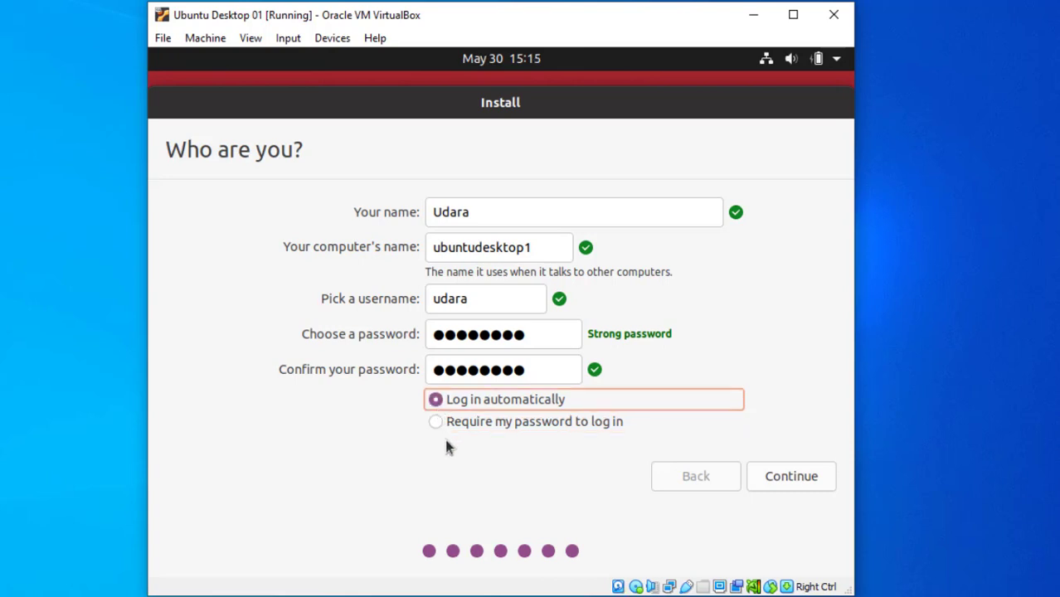
pyautogui.click(433, 421)
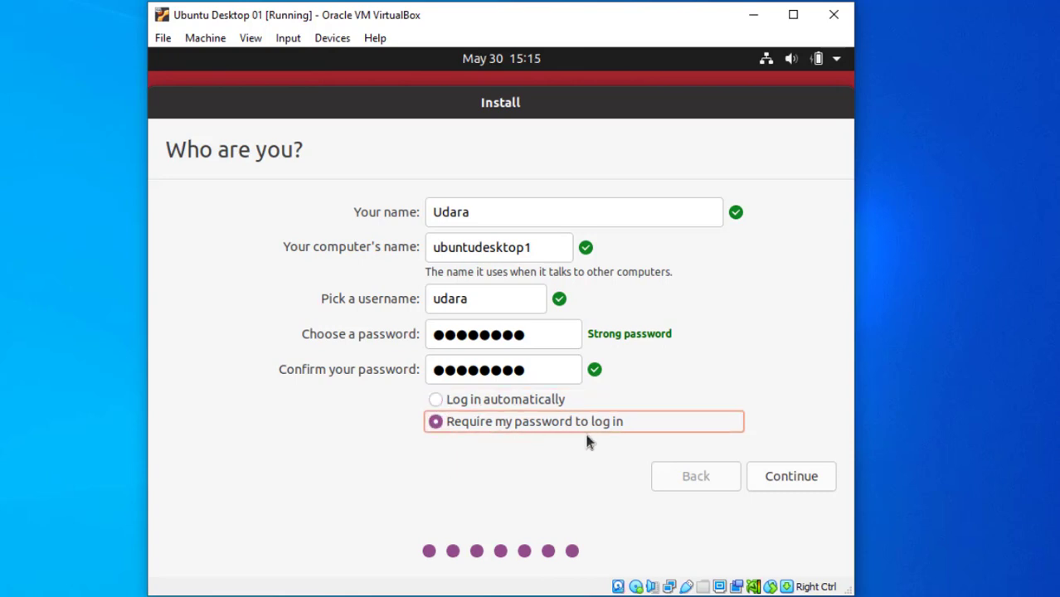
pyautogui.click(791, 479)
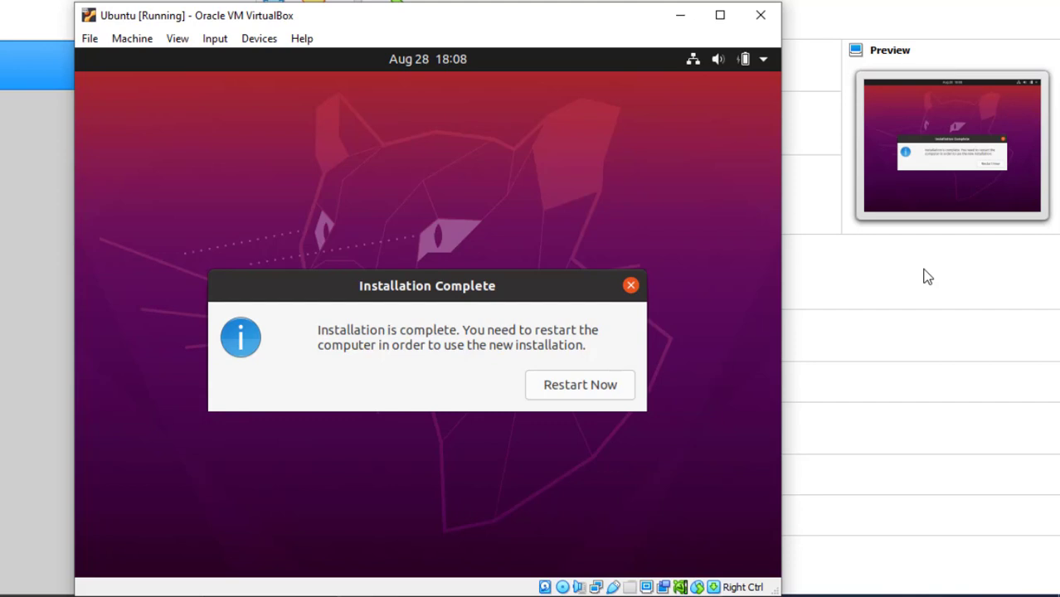
# Restart the VM, confirm the installation medium is removed, and dismiss the mouse integration notices.
pyautogui.click(618, 390)
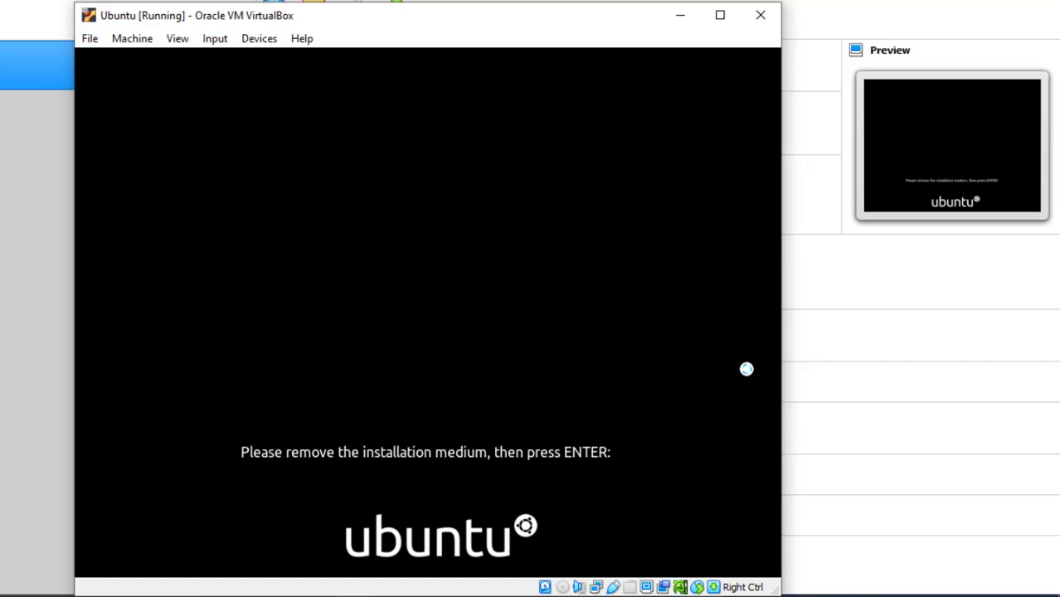
pyautogui.press('Return')
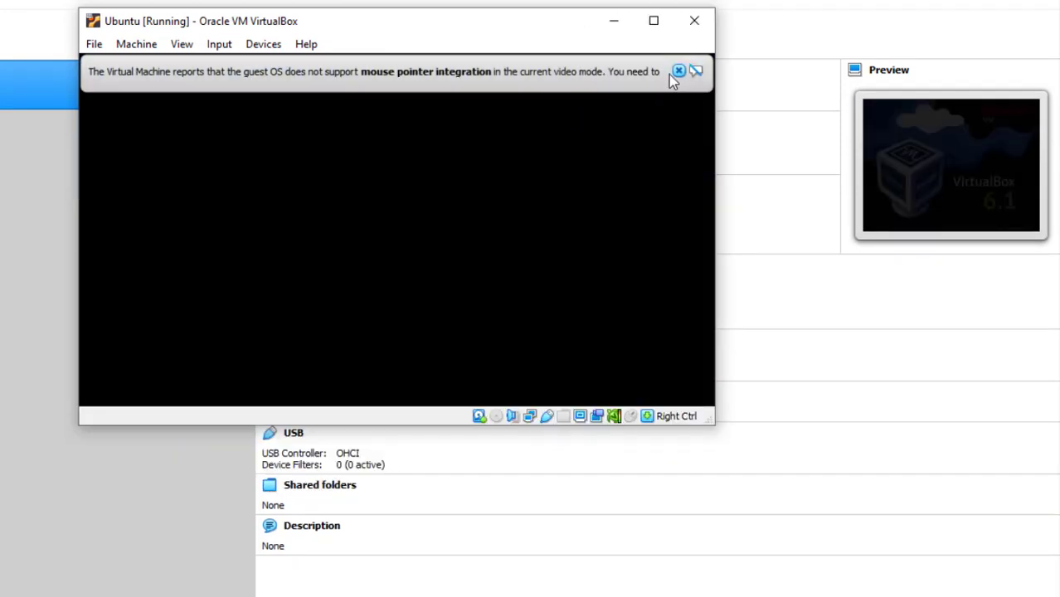
pyautogui.click(680, 72)
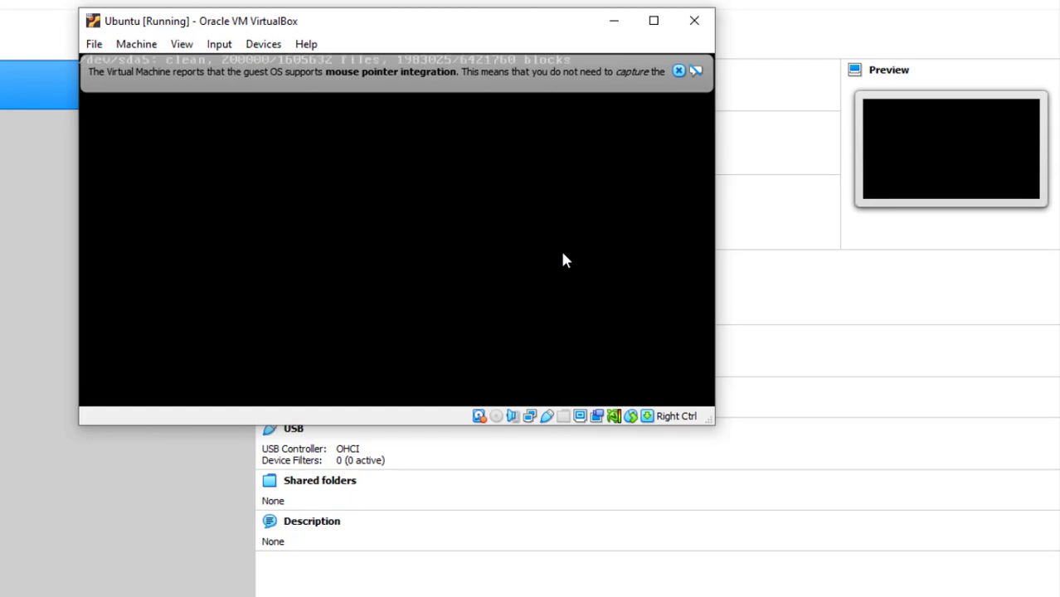
pyautogui.click(680, 72)
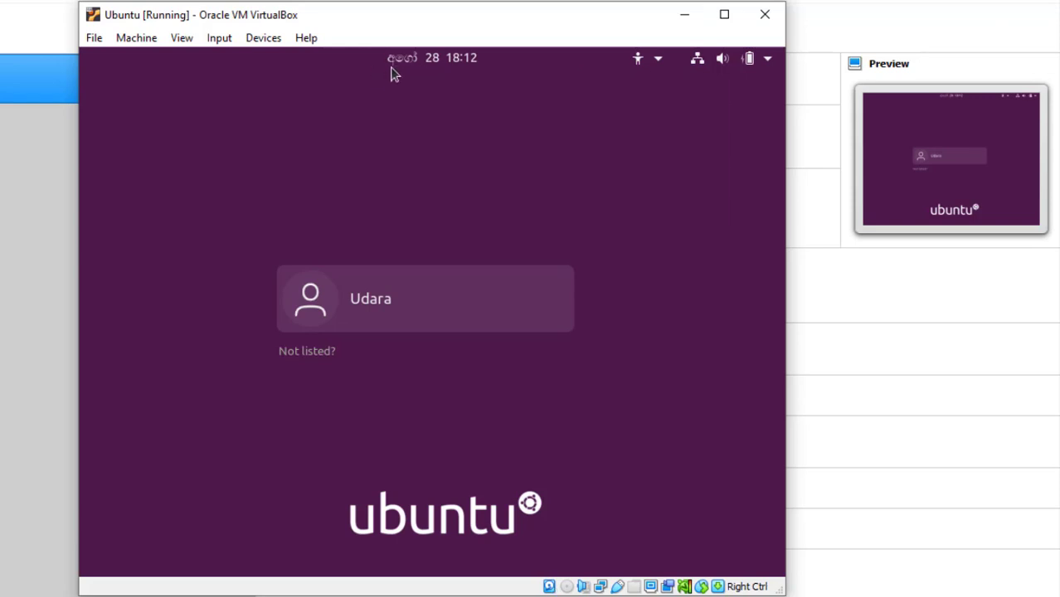
# Nudge the volume up from the top-bar system menu, then select the new user account.
pyautogui.click(659, 63)
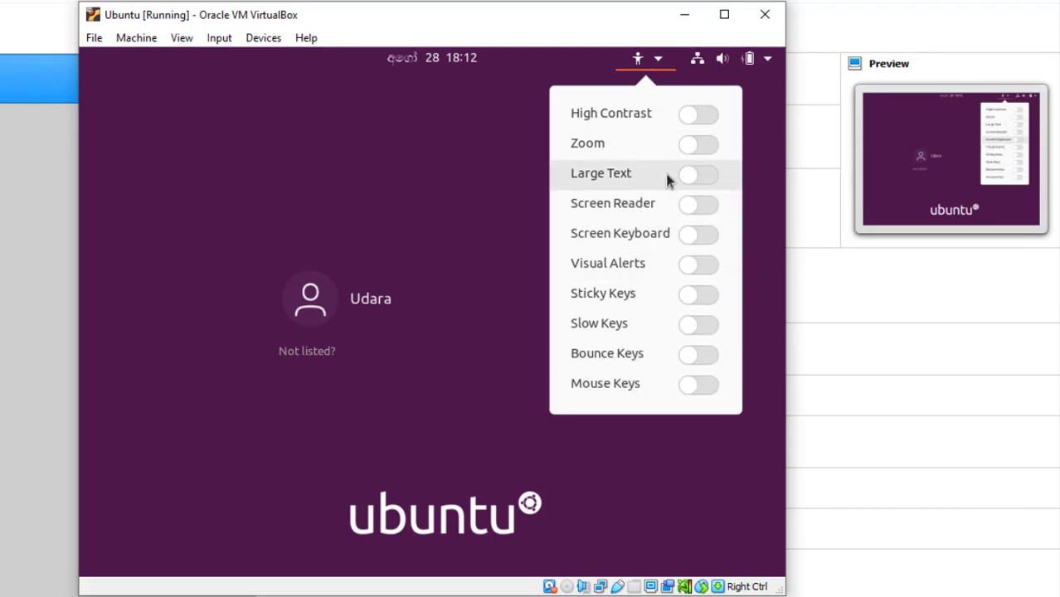
pyautogui.click(756, 109)
pyautogui.click(699, 63)
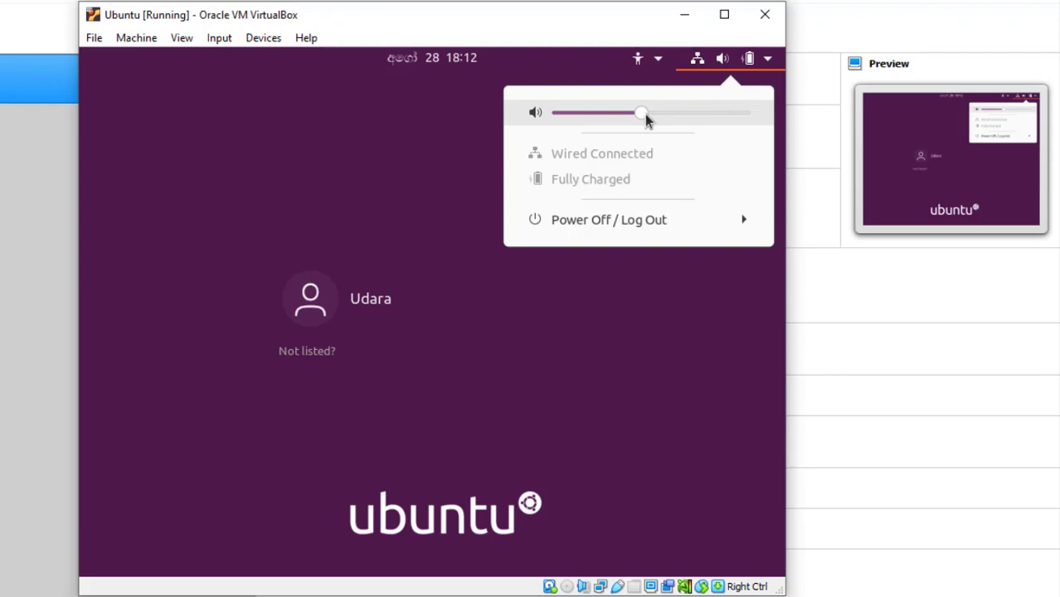
pyautogui.moveTo(646, 118)
pyautogui.mouseDown()
pyautogui.moveTo(712, 119)
pyautogui.moveTo(644, 119)
pyautogui.mouseUp()
pyautogui.click(743, 219)
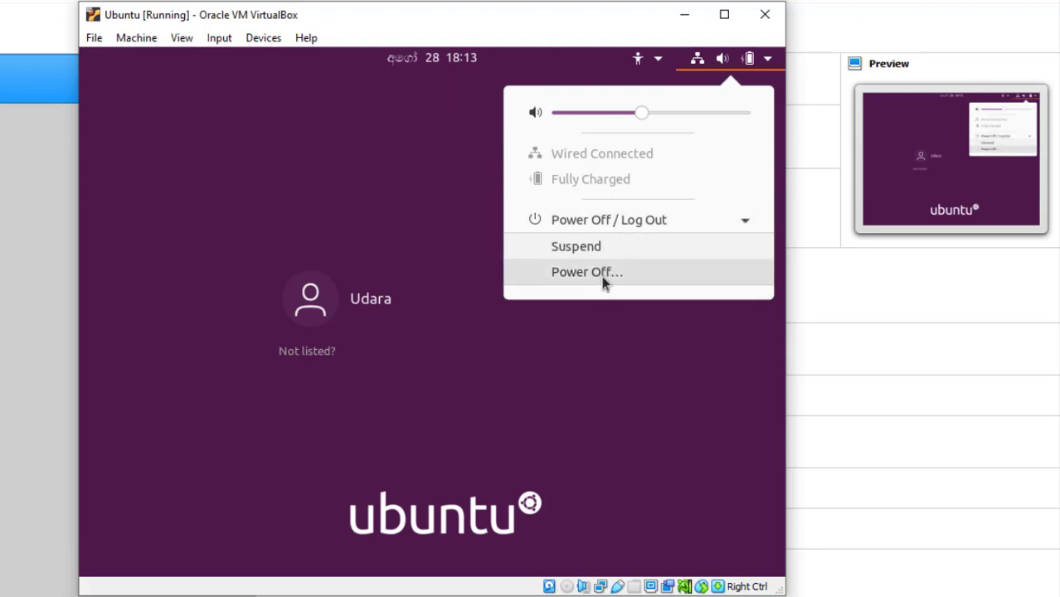
pyautogui.click(676, 358)
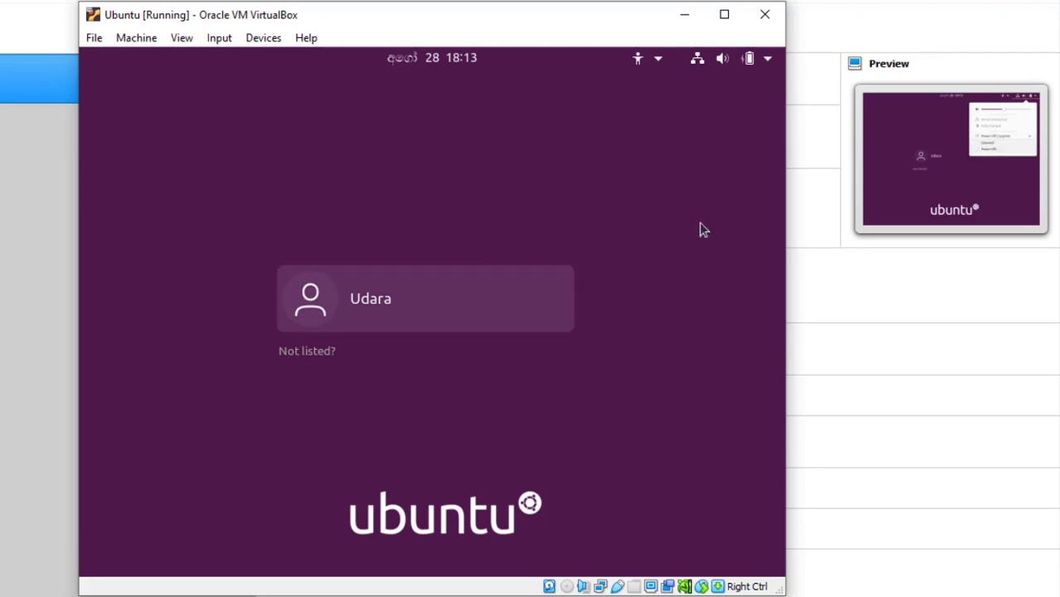
pyautogui.click(765, 61)
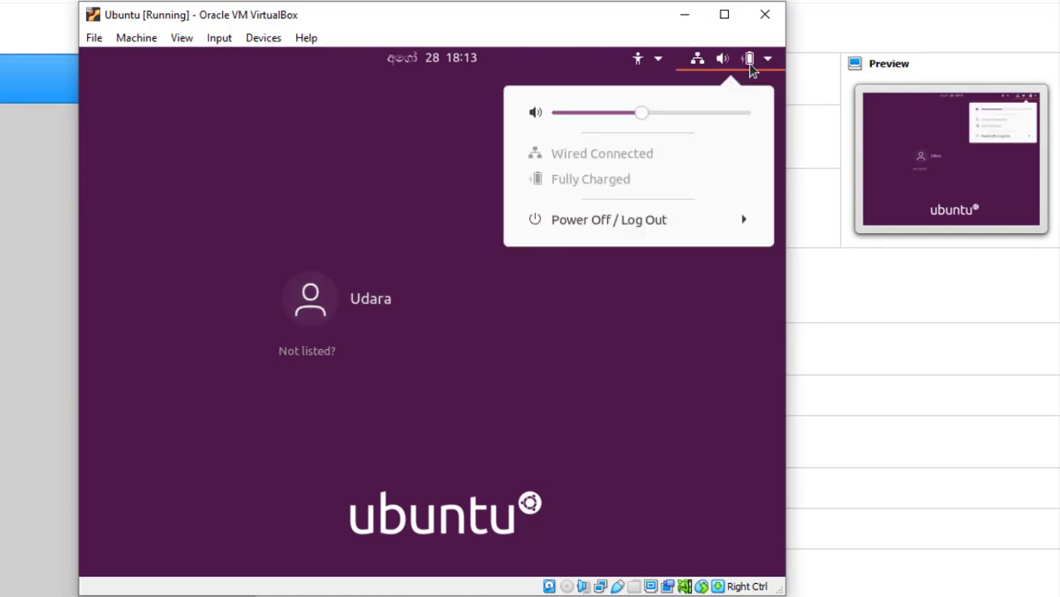
pyautogui.click(648, 281)
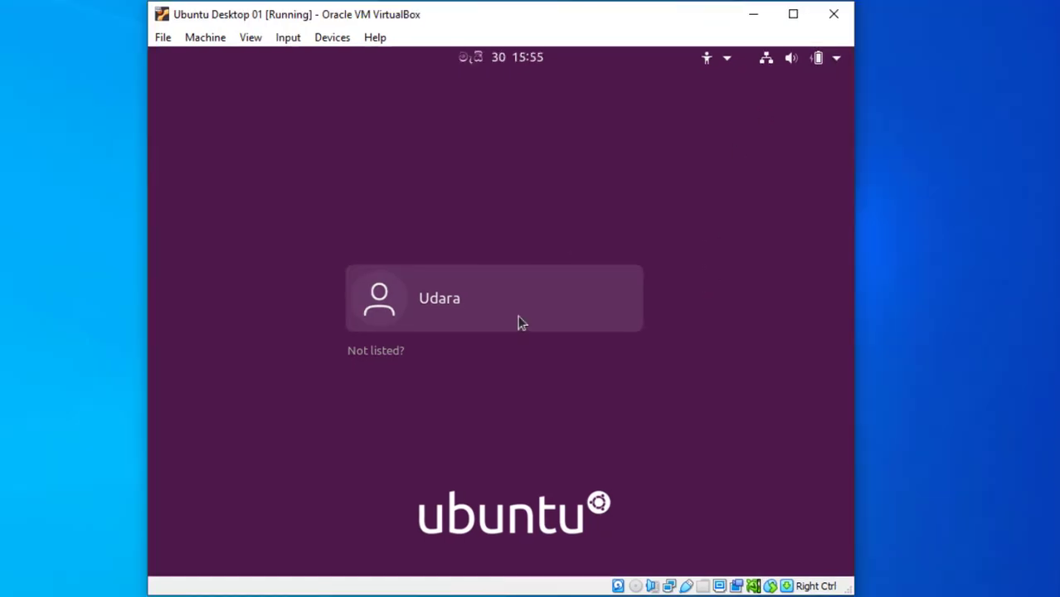
pyautogui.click(506, 309)
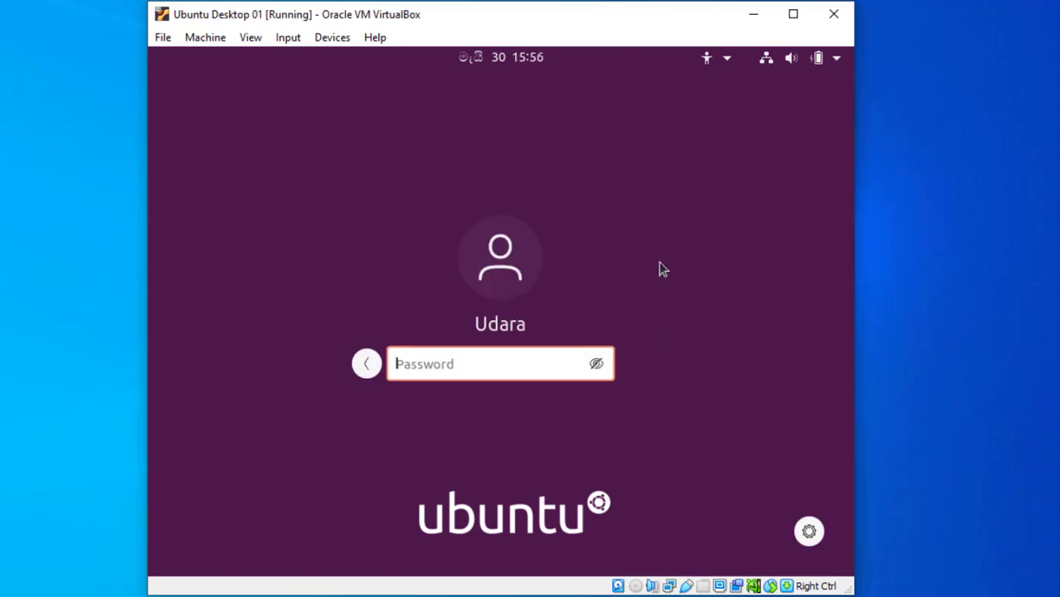
# Enter the account password to sign in to Ubuntu.
pyautogui.write('12345678')
pyautogui.press('Return')
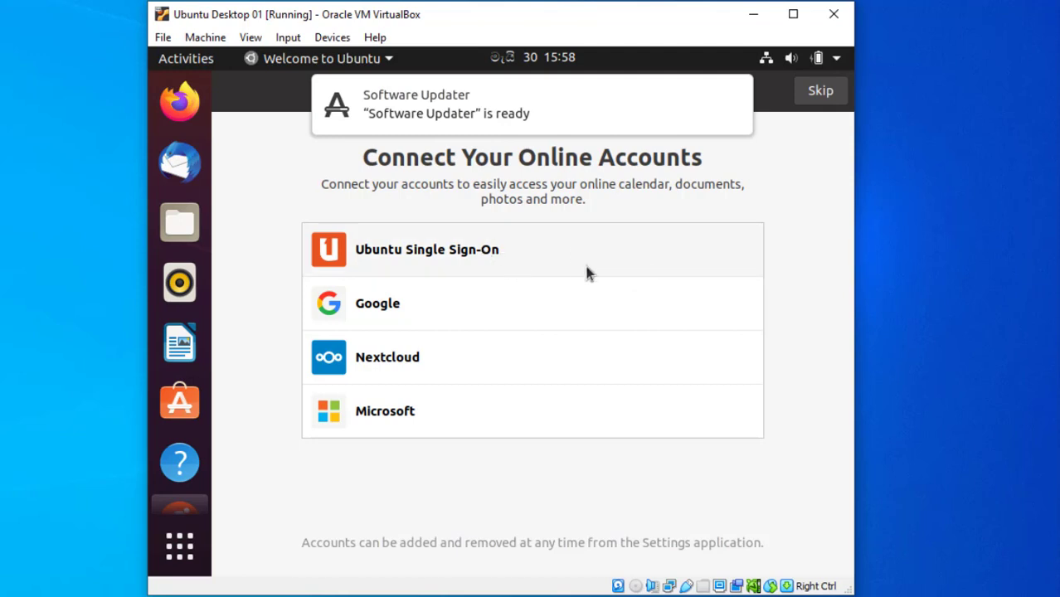
# Skip online accounts, page through Livepatch and Help improve Ubuntu to Done, then close Software Updater.
pyautogui.click(815, 93)
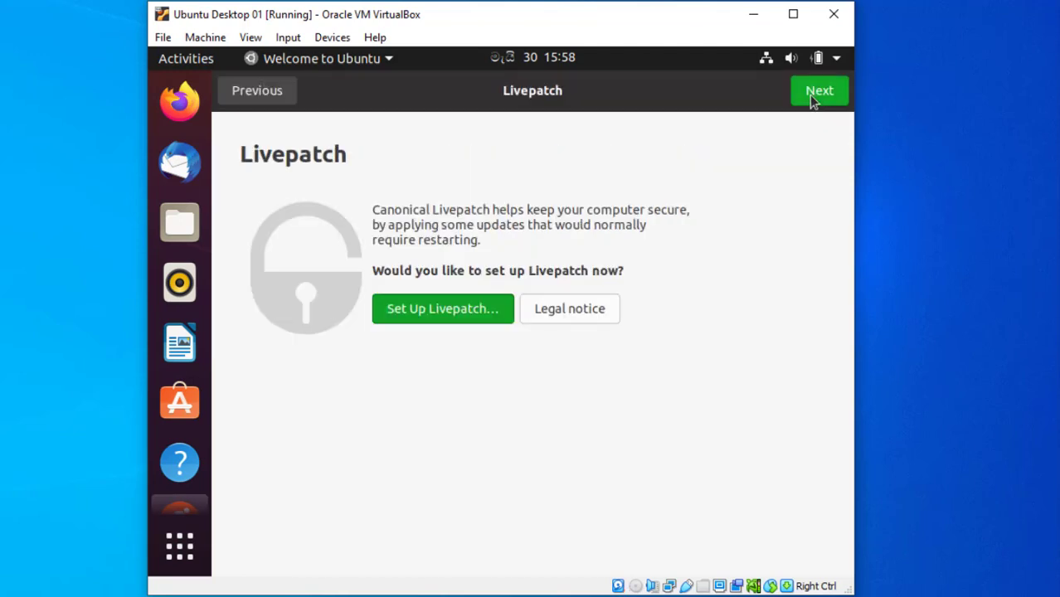
pyautogui.click(816, 94)
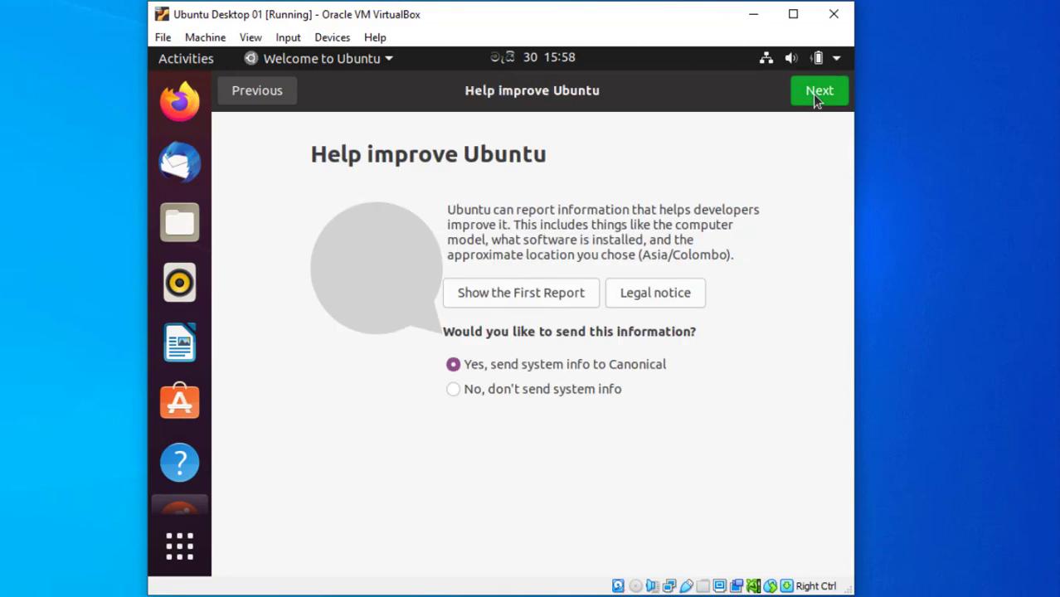
pyautogui.click(821, 95)
pyautogui.click(828, 98)
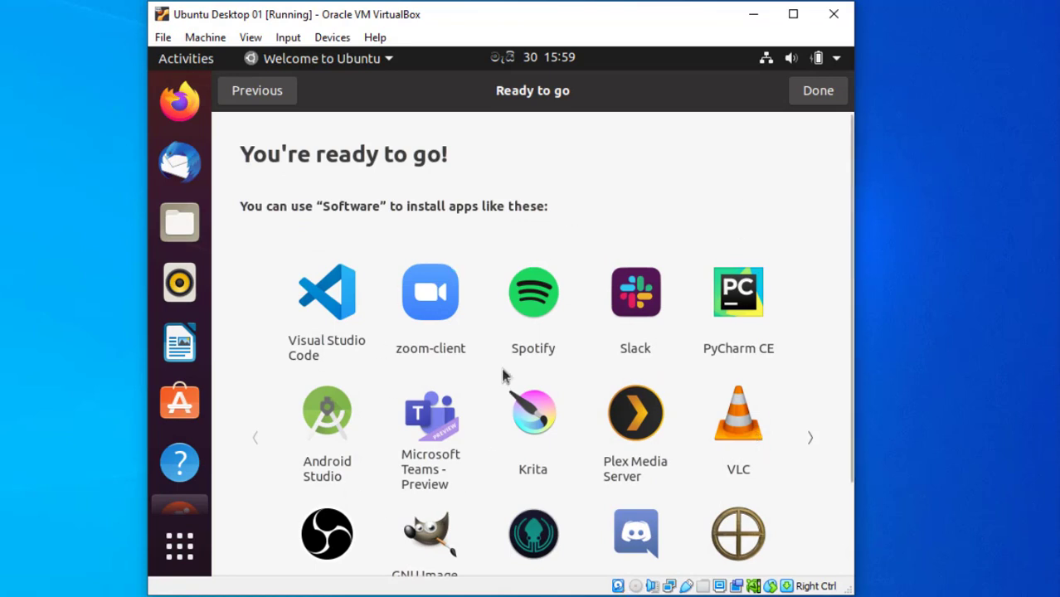
pyautogui.scroll(-3, 502, 372)
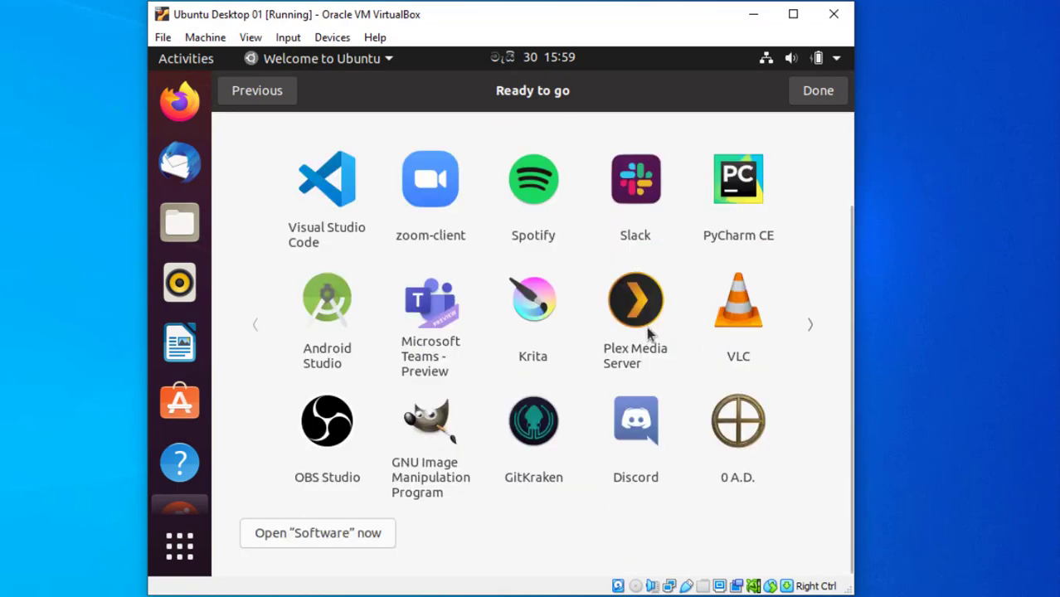
pyautogui.click(819, 102)
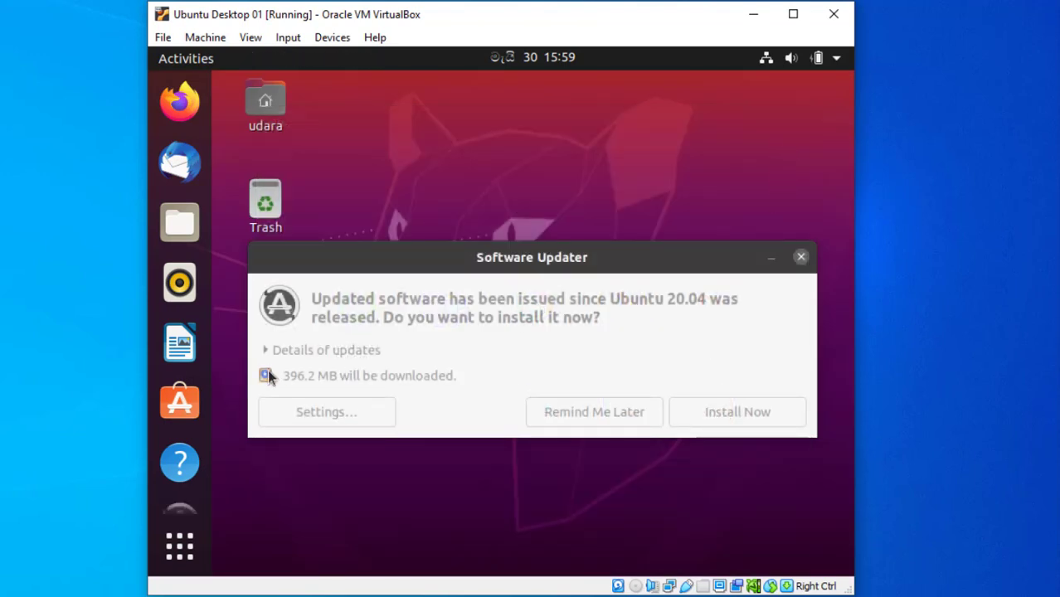
pyautogui.click(801, 257)
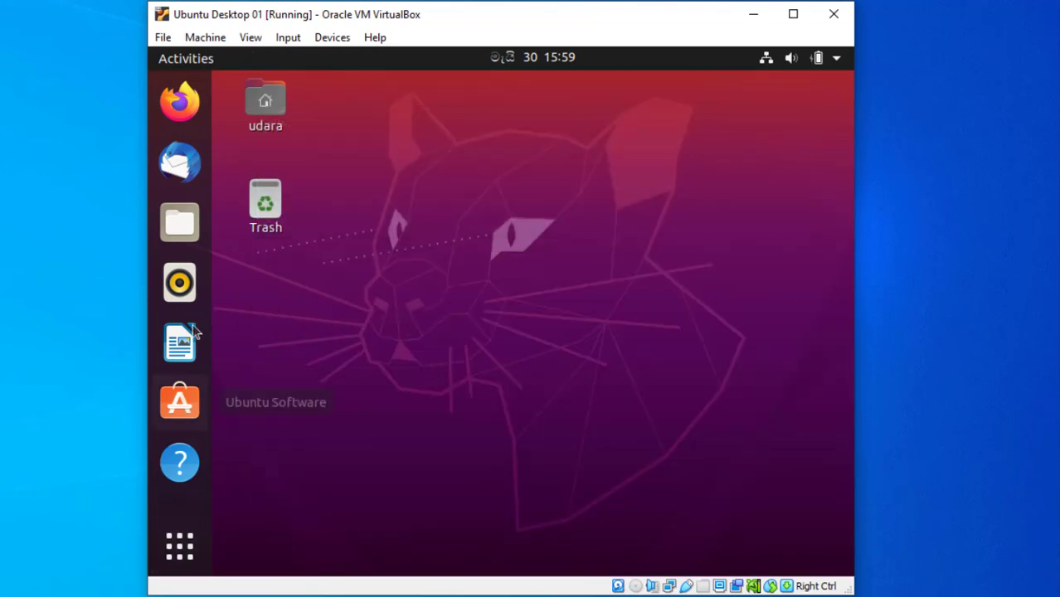
pyautogui.click(177, 104)
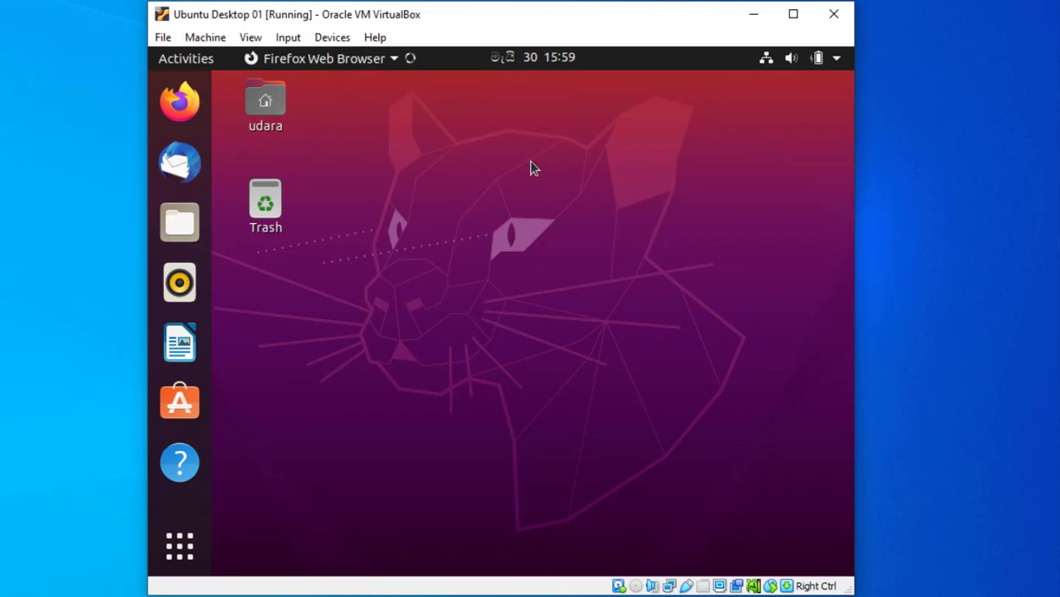
pyautogui.write('hi')
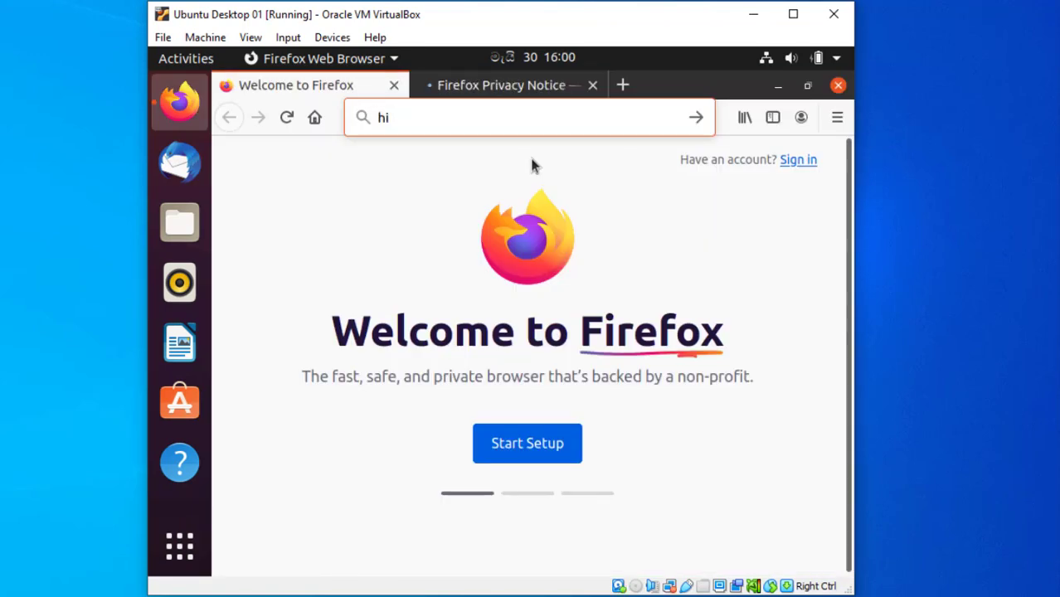
pyautogui.press('Return')
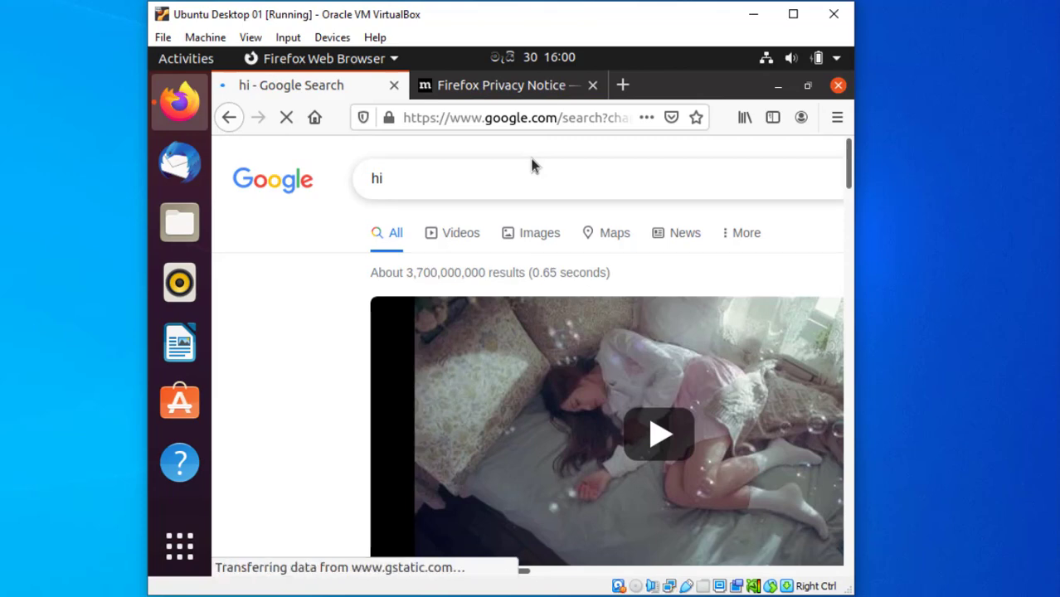
pyautogui.scroll(-5, 439, 393)
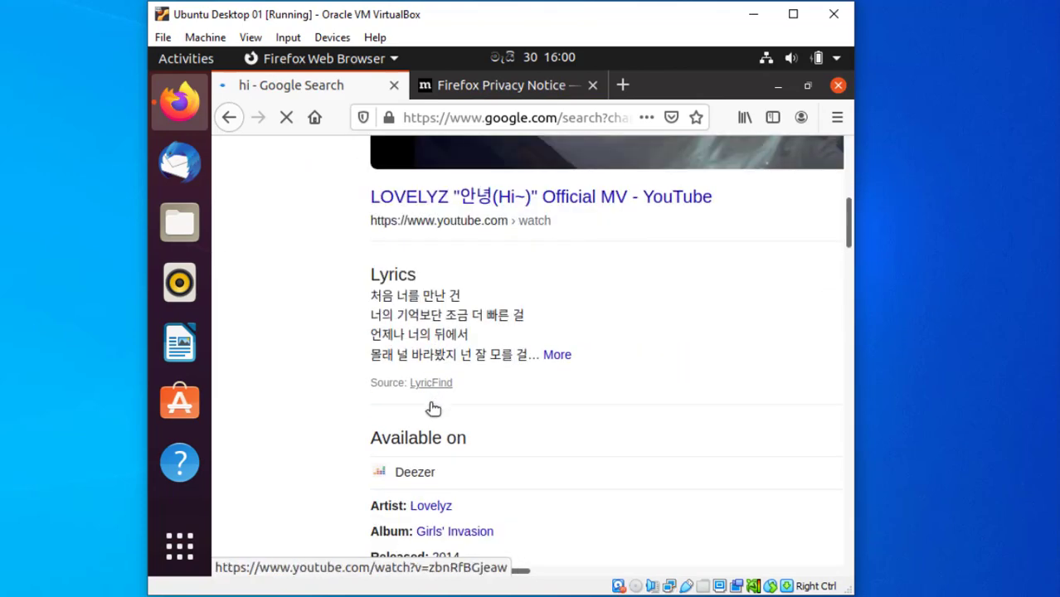
pyautogui.scroll(-9, 433, 408)
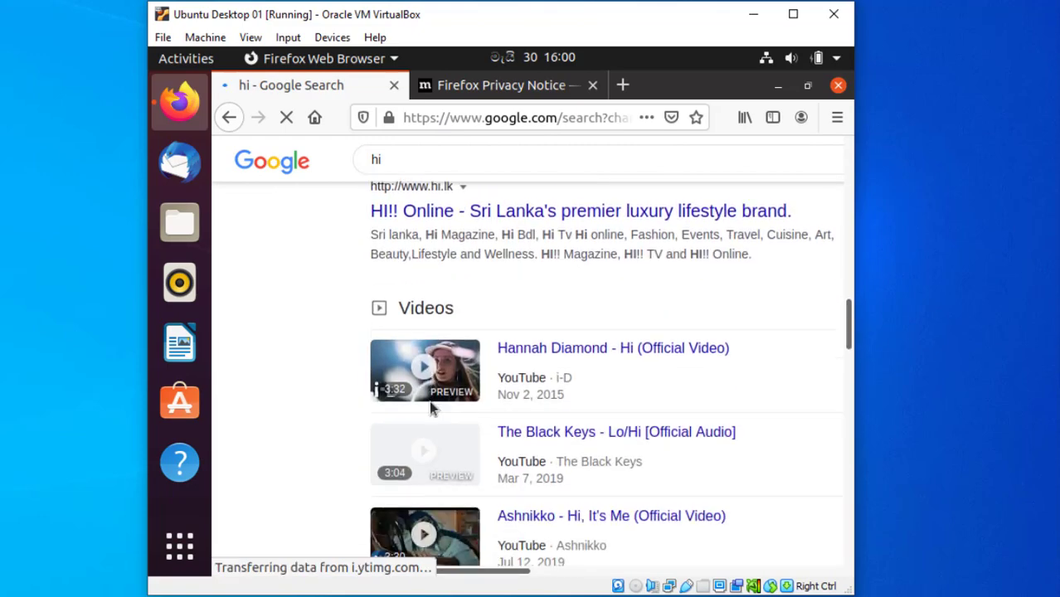
pyautogui.scroll(-5, 431, 406)
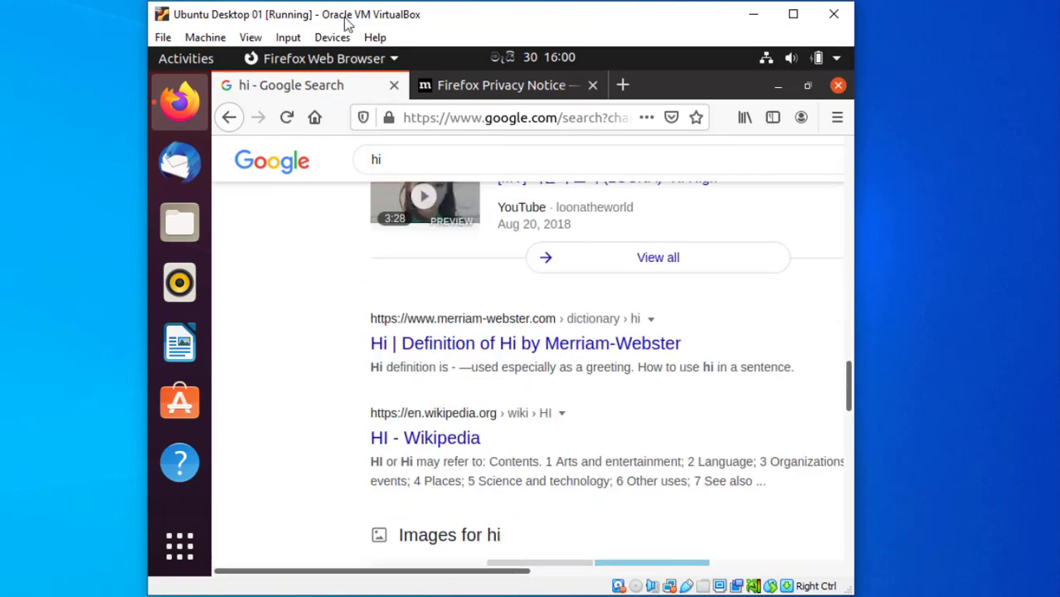
pyautogui.click(394, 85)
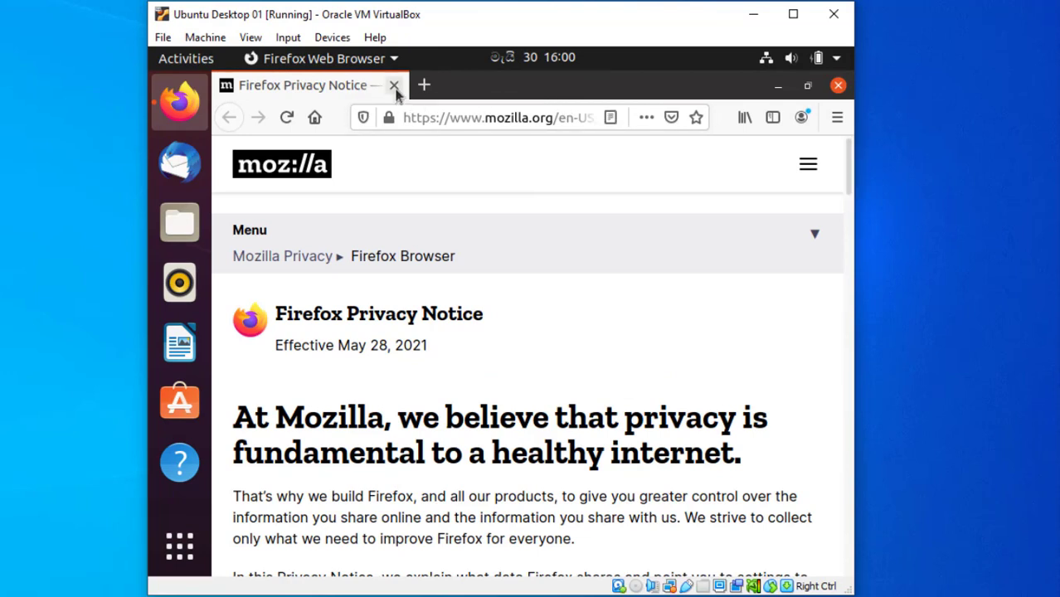
pyautogui.click(394, 85)
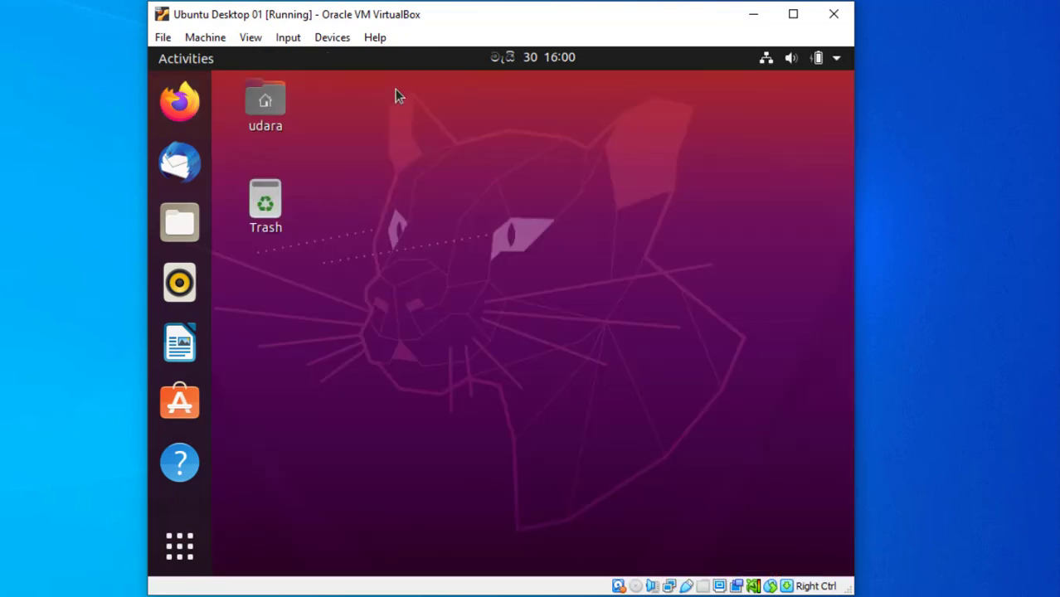
# Launch Files and view Desktop, Documents, Downloads, Music, Pictures, Videos and Trash.
pyautogui.click(179, 224)
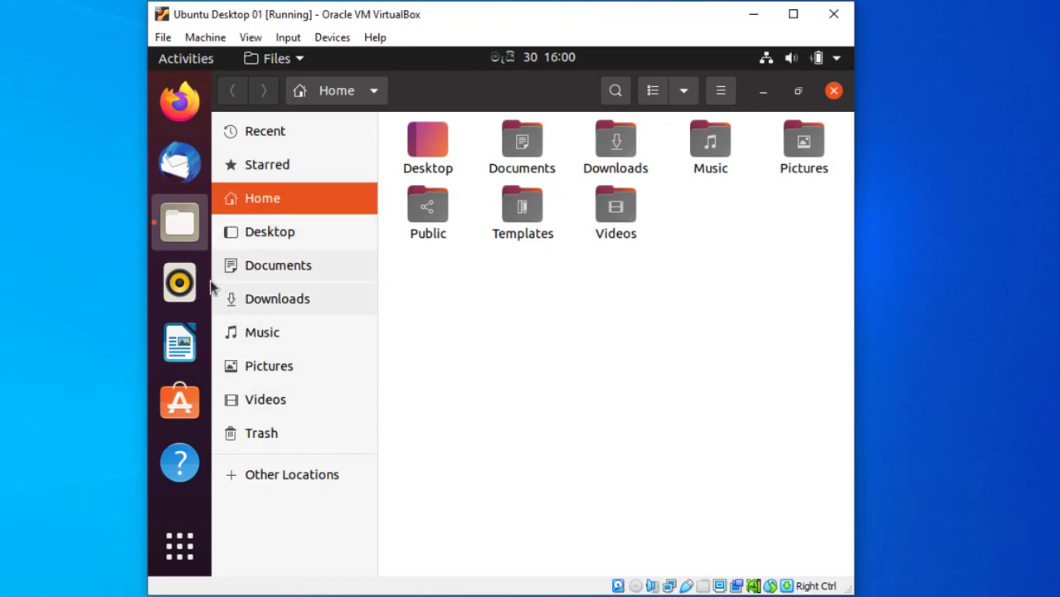
pyautogui.click(273, 243)
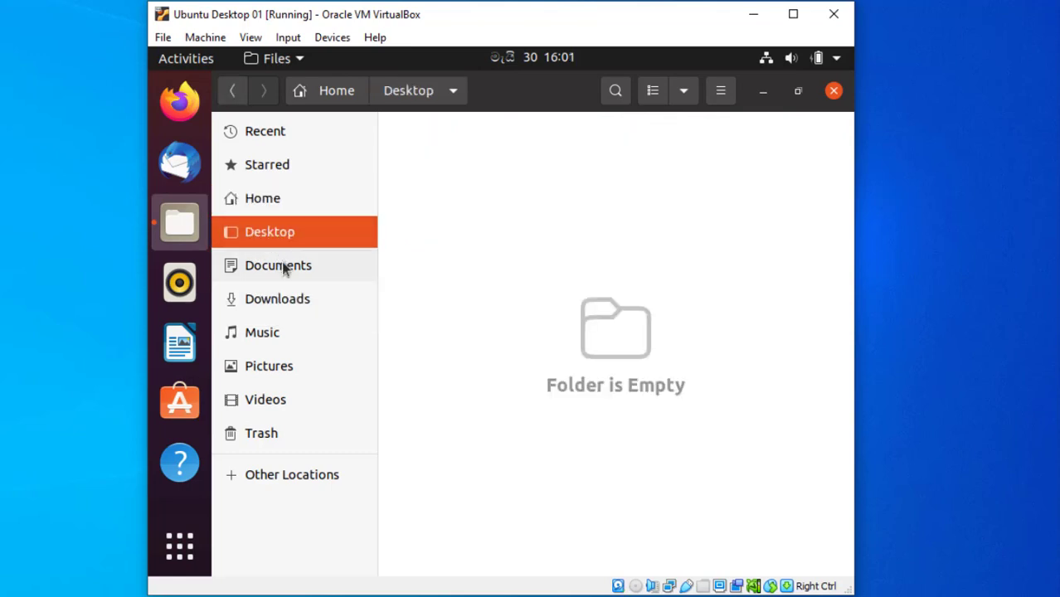
pyautogui.click(283, 267)
pyautogui.click(280, 299)
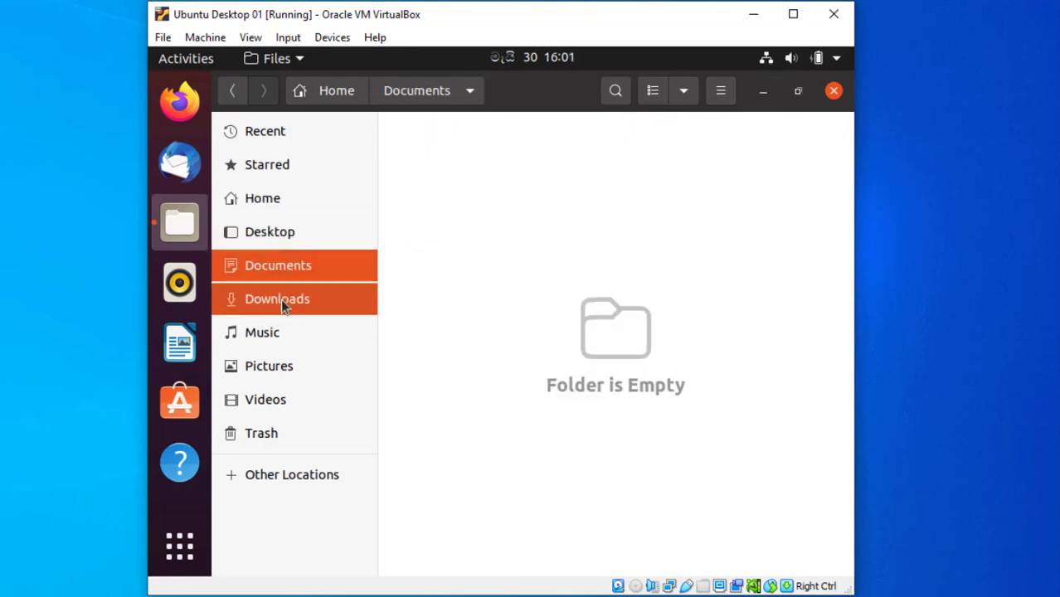
pyautogui.click(278, 341)
pyautogui.click(282, 369)
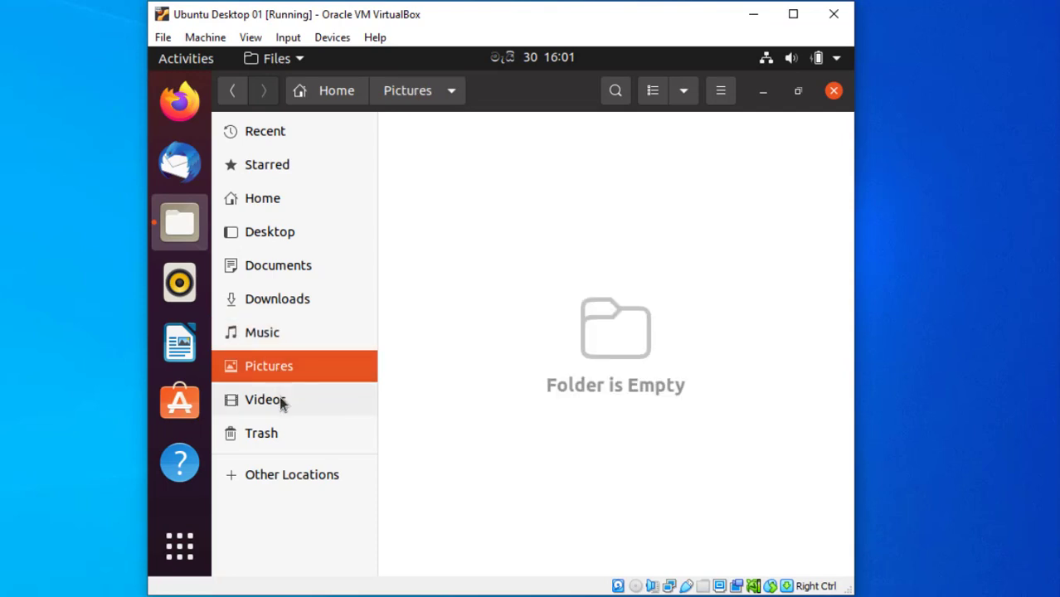
pyautogui.click(280, 402)
pyautogui.click(267, 433)
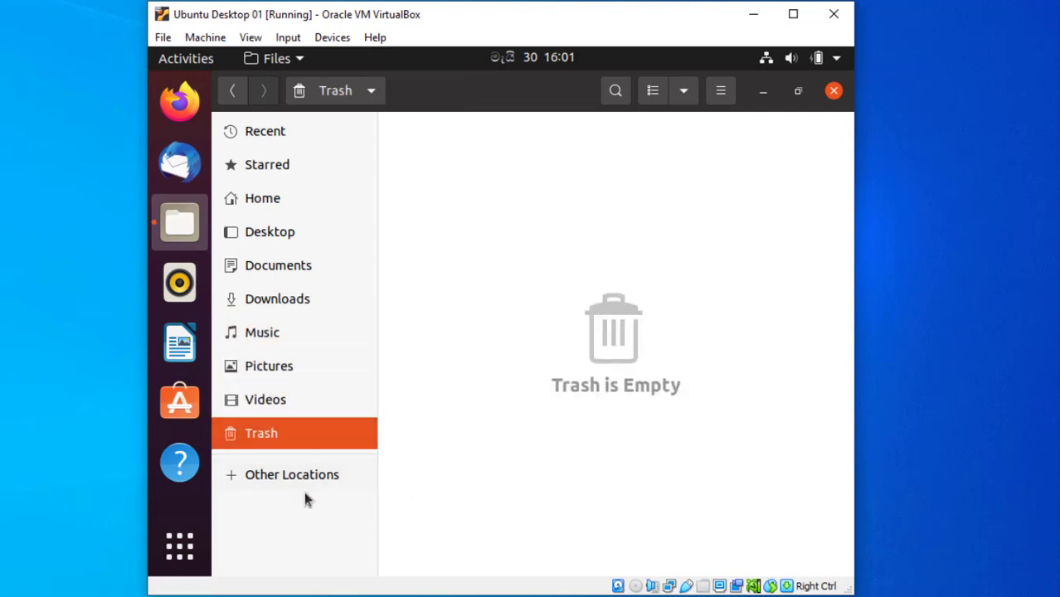
# Browse the Computer root file system via Other Locations, then show Recent files.
pyautogui.click(284, 481)
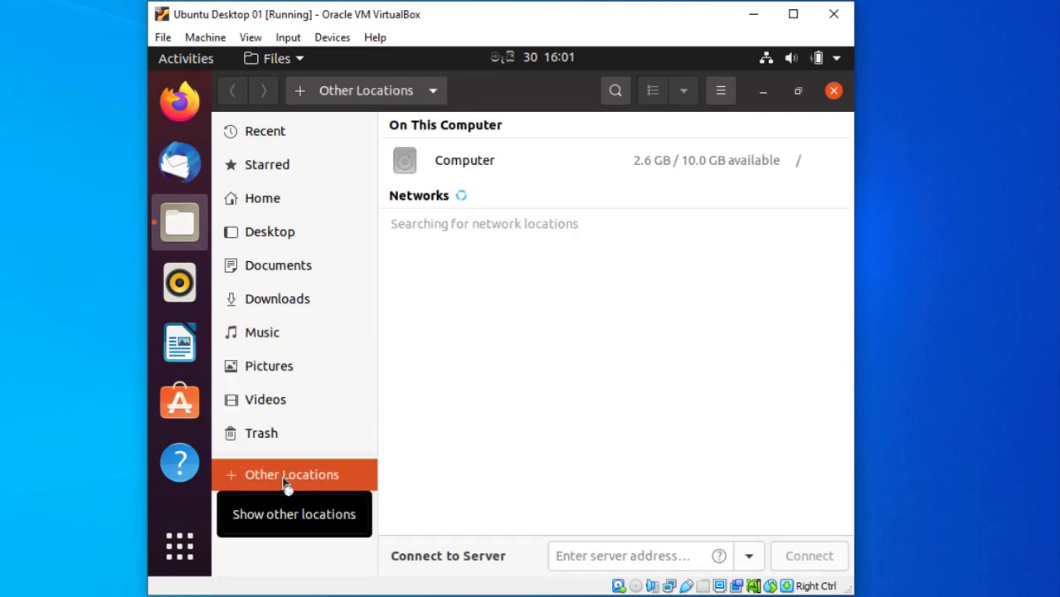
pyautogui.click(461, 166)
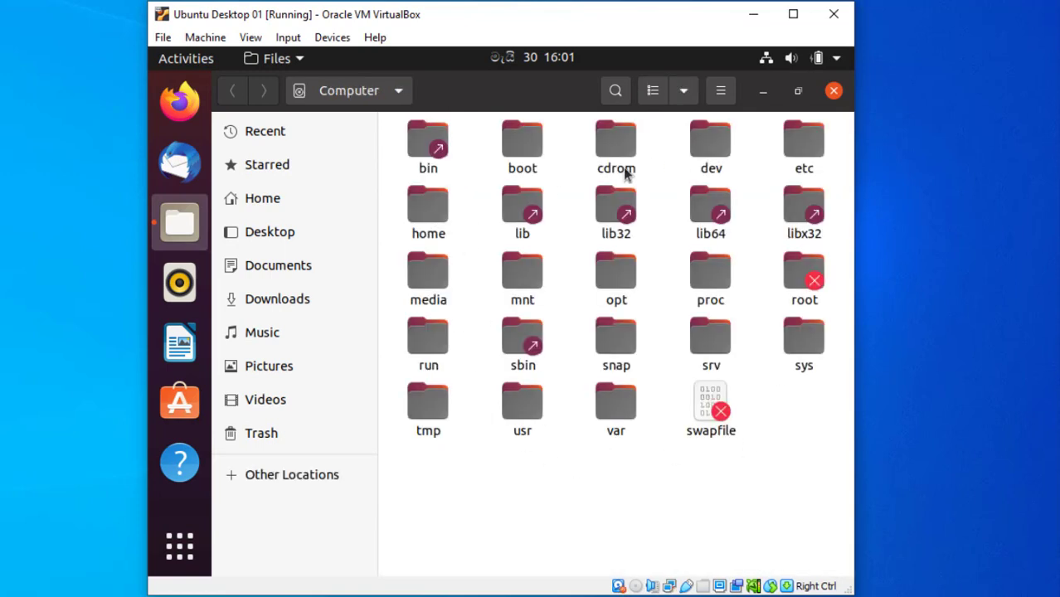
pyautogui.click(254, 140)
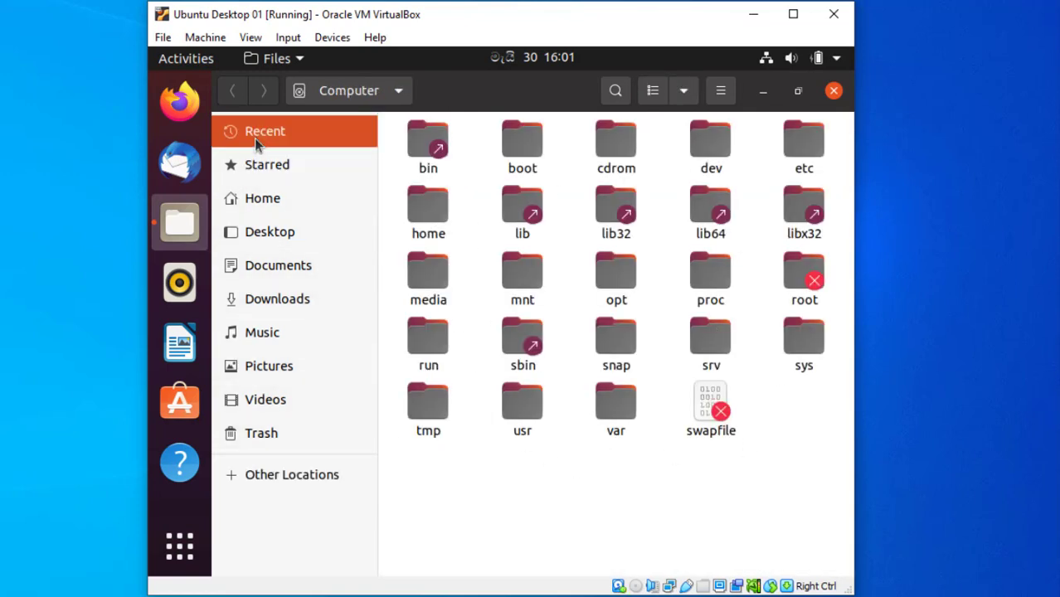
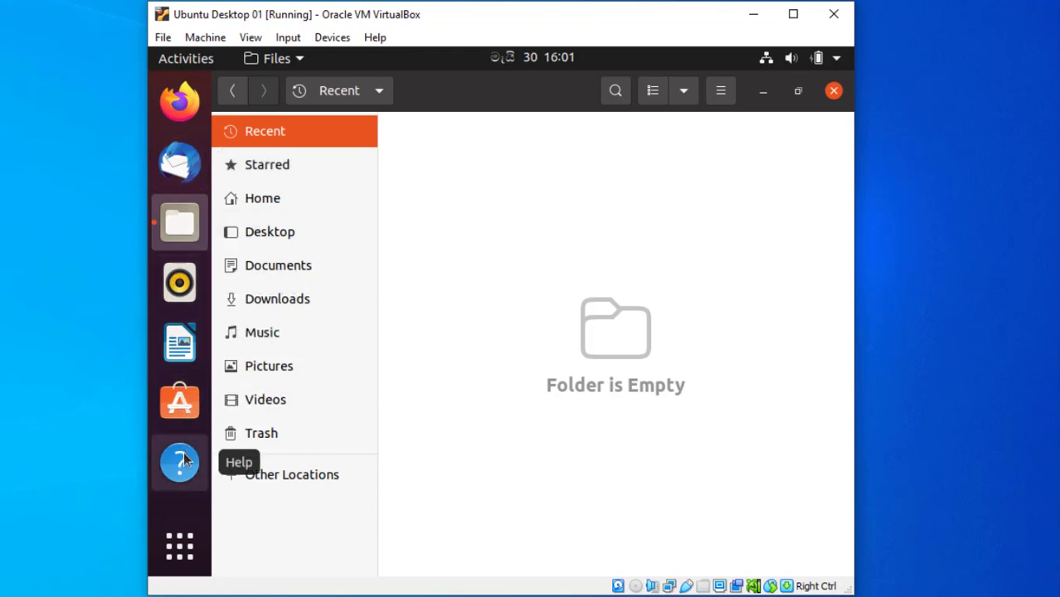
# Show the applications overview, switch between Frequent and All, then open the top-right system menu.
pyautogui.click(179, 553)
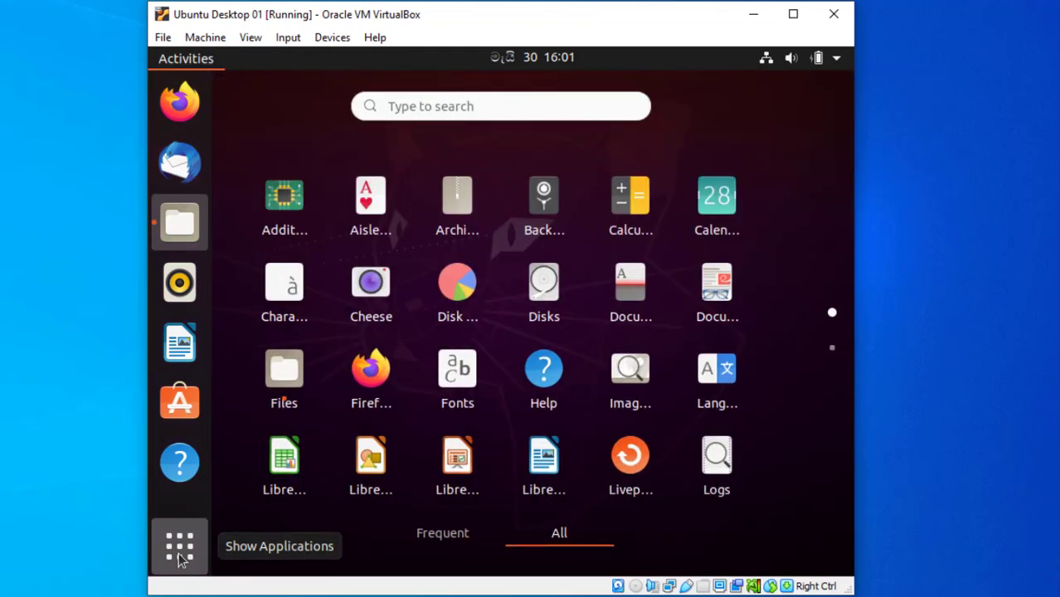
pyautogui.click(456, 535)
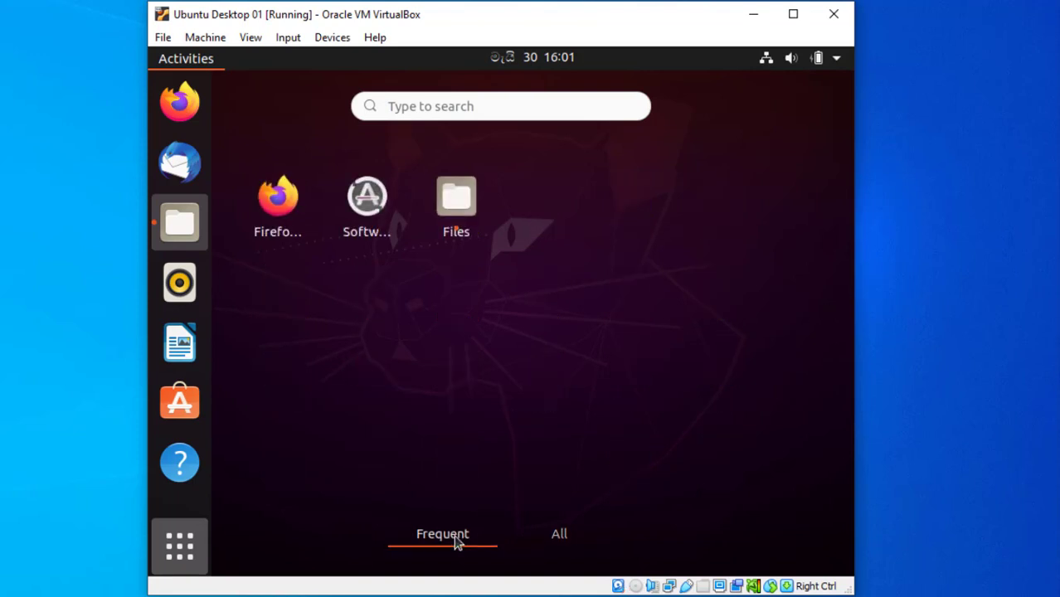
pyautogui.click(559, 539)
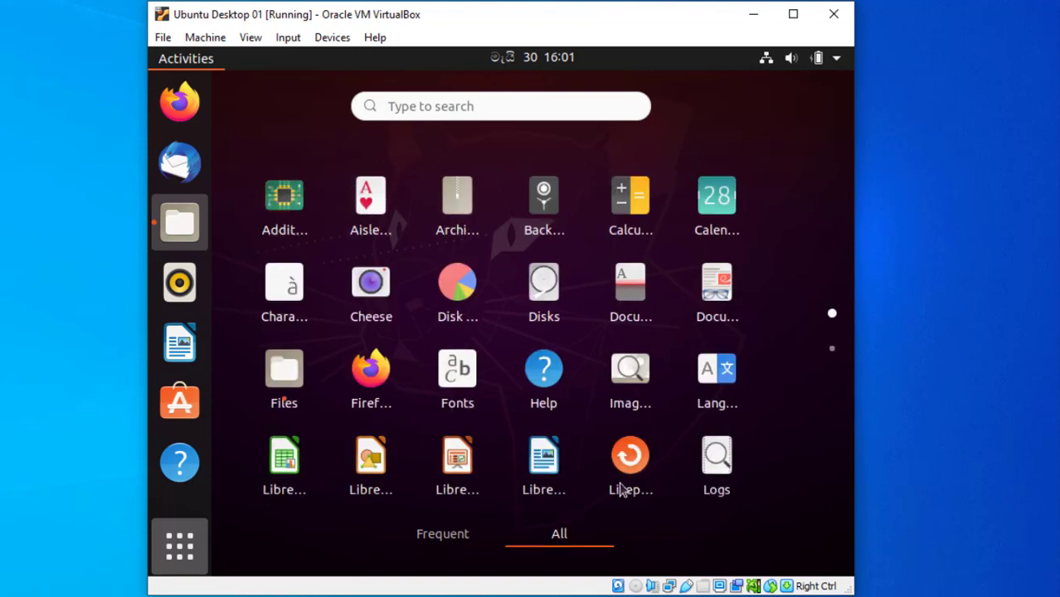
pyautogui.click(840, 63)
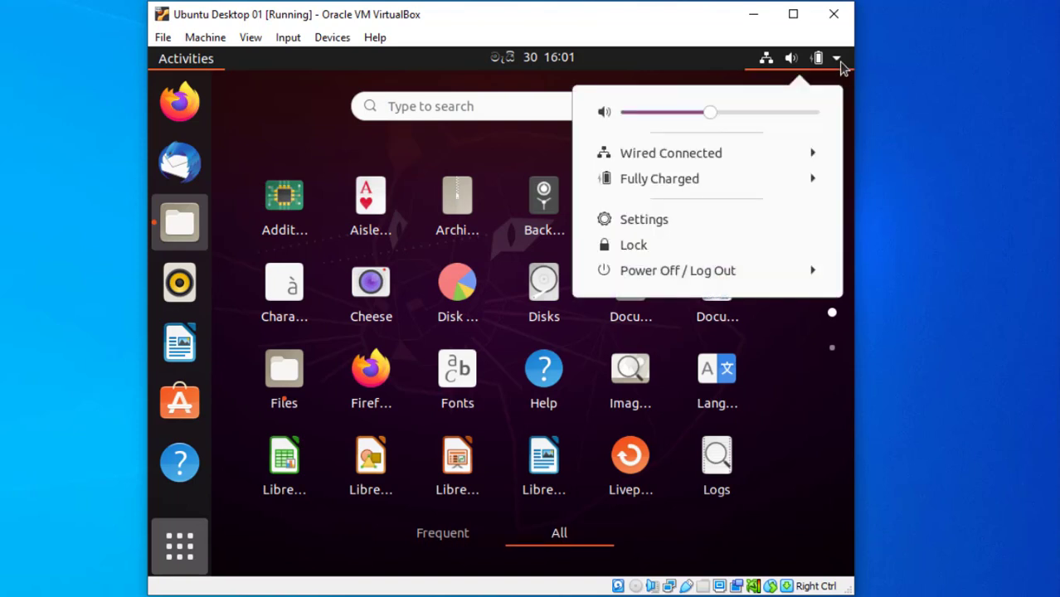
# Expand Wired Connected and Power Off / Log Out in the system menu, then open Settings.
pyautogui.click(812, 155)
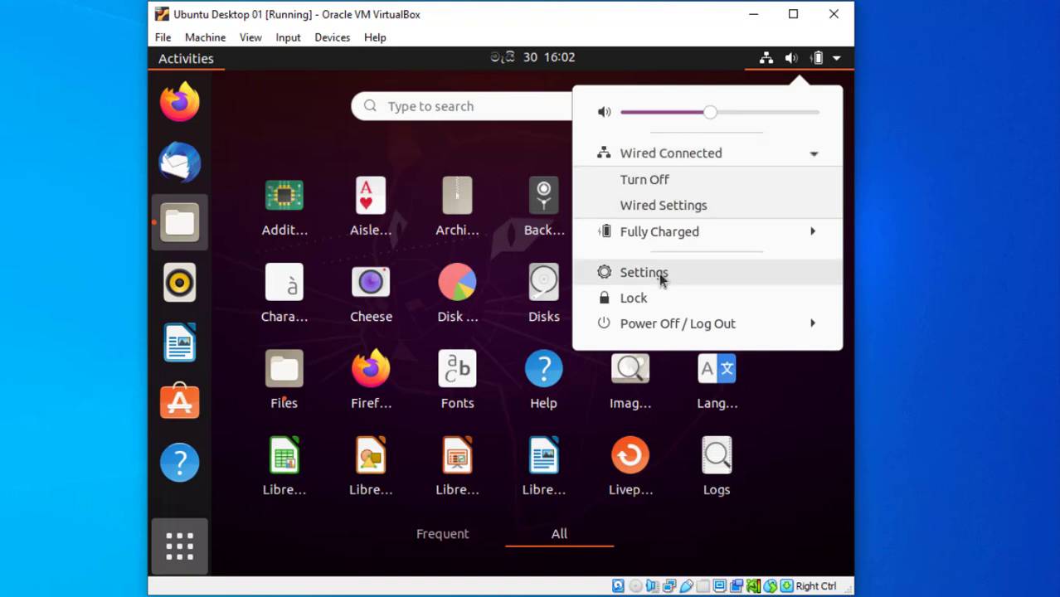
pyautogui.click(813, 326)
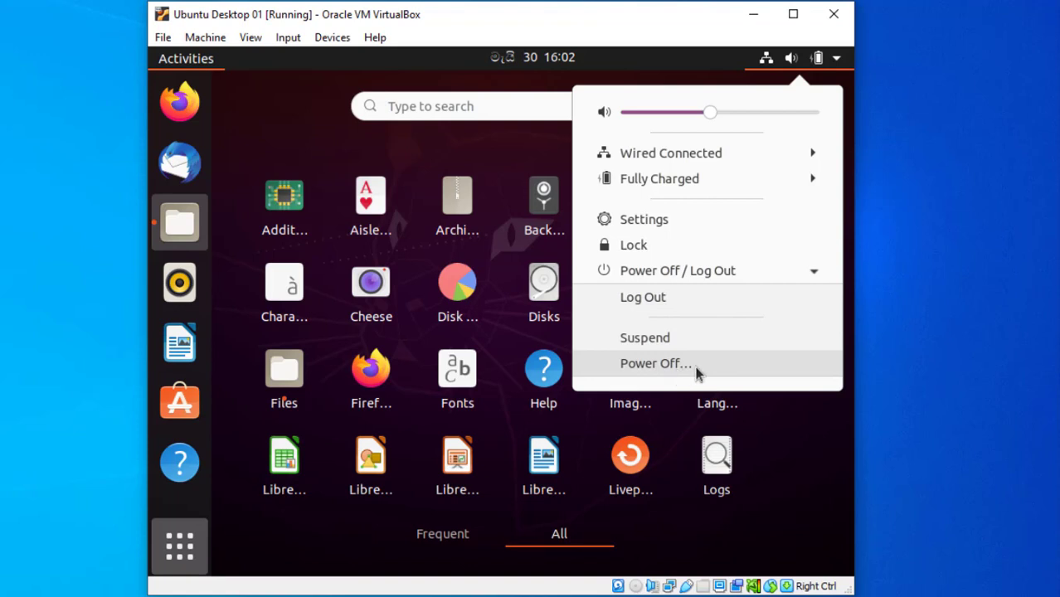
pyautogui.click(654, 224)
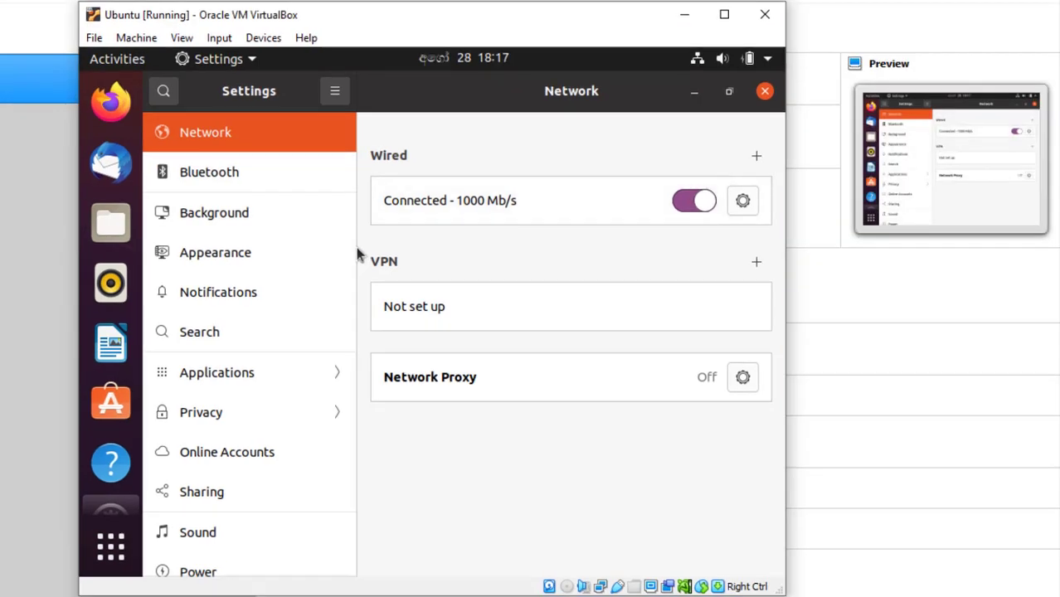
# Browse the Bluetooth, Background, Appearance, Notifications, Search and Applications settings, then open Privacy.
pyautogui.click(219, 174)
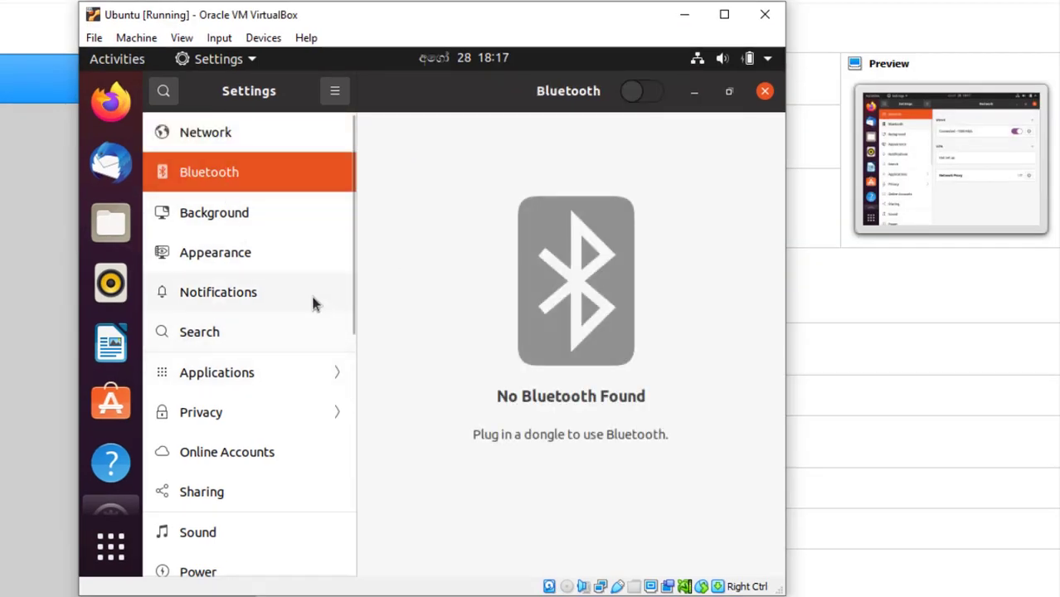
pyautogui.click(229, 221)
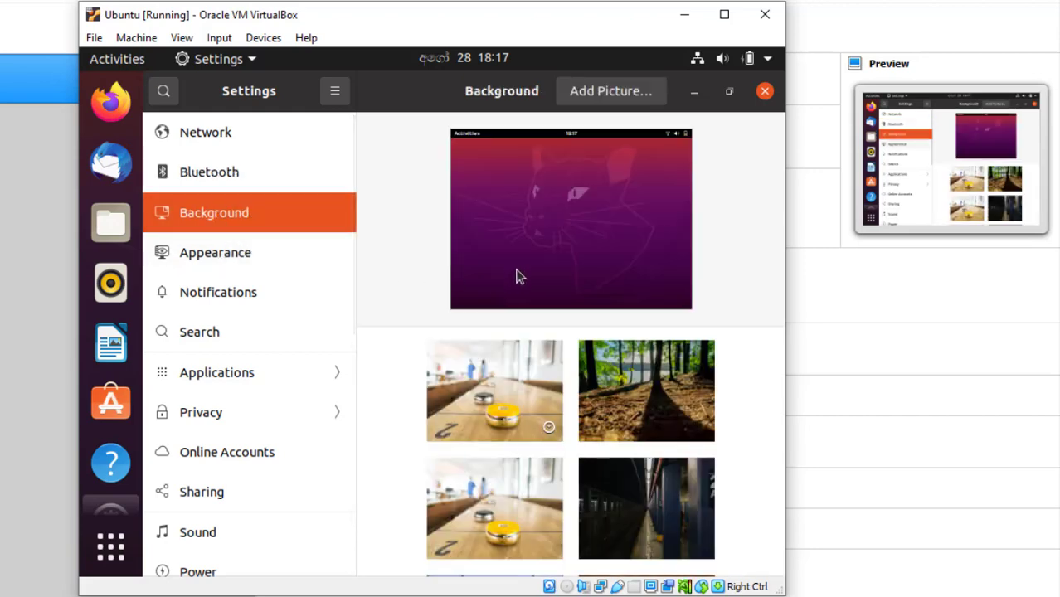
pyautogui.click(211, 262)
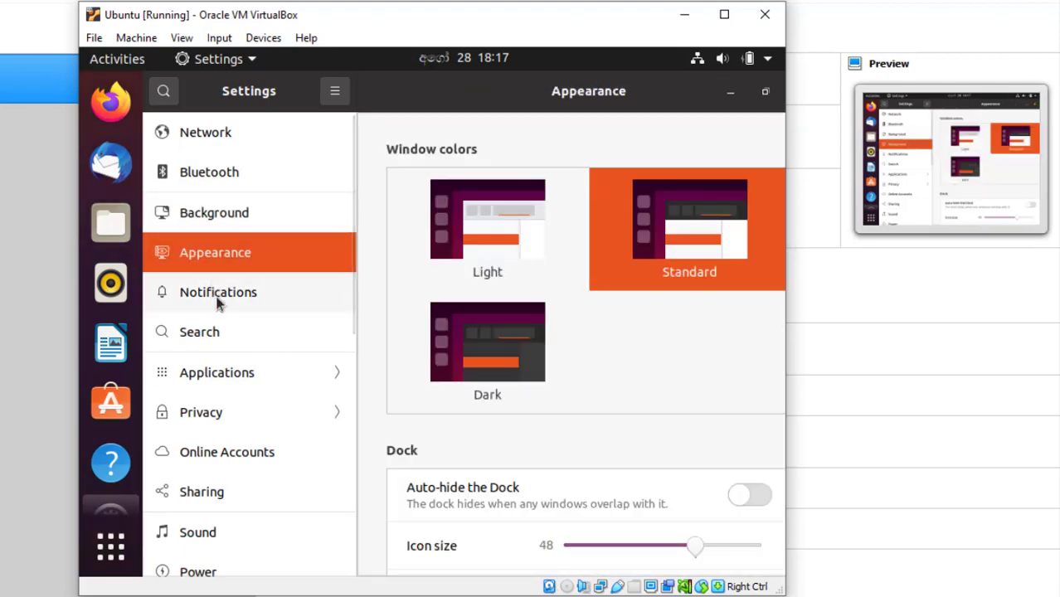
pyautogui.click(218, 300)
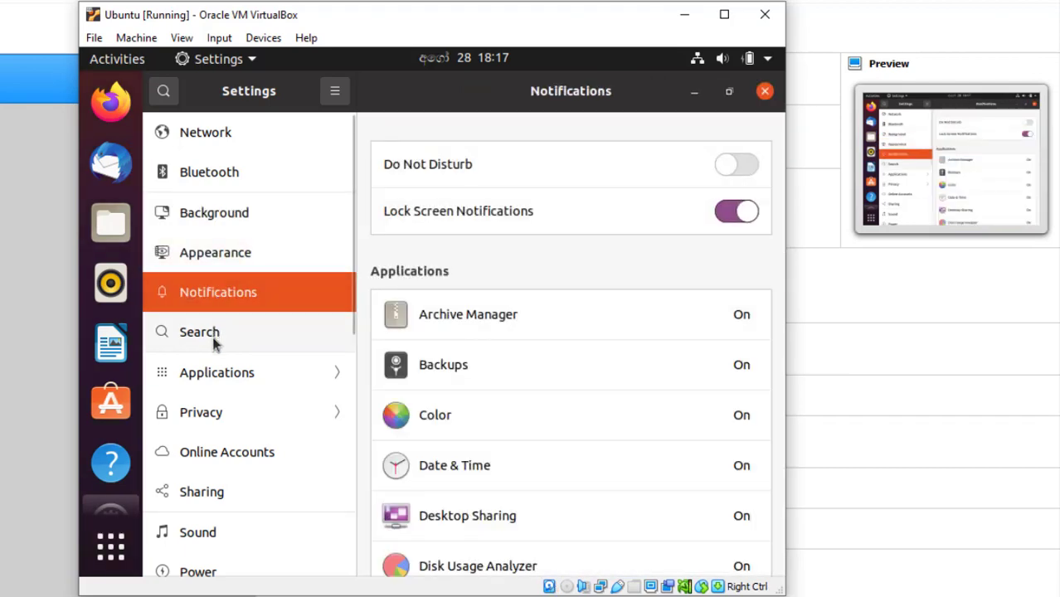
pyautogui.click(213, 349)
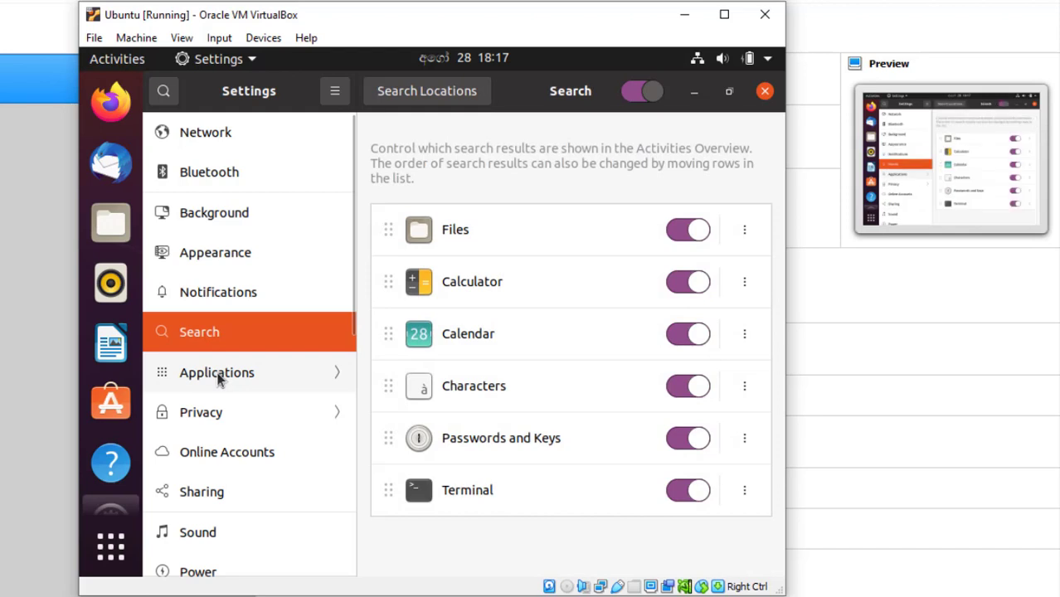
pyautogui.click(217, 374)
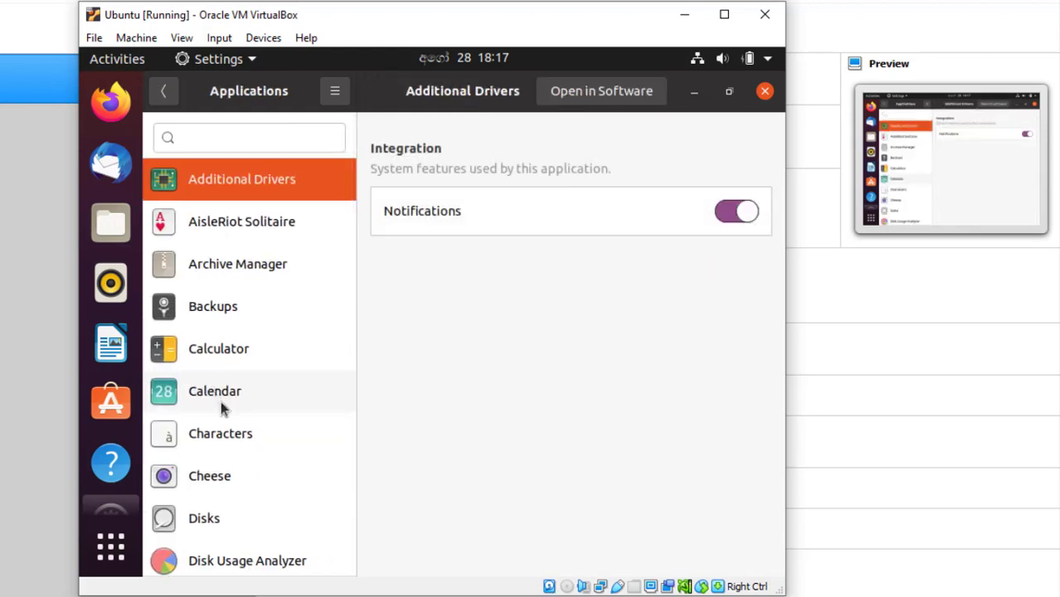
pyautogui.click(164, 91)
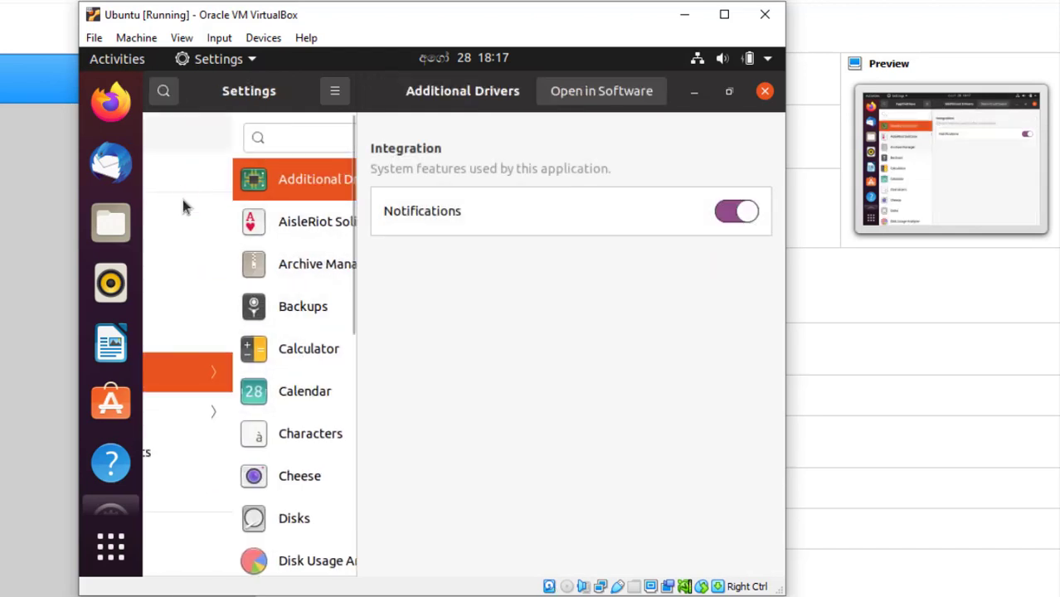
pyautogui.click(218, 415)
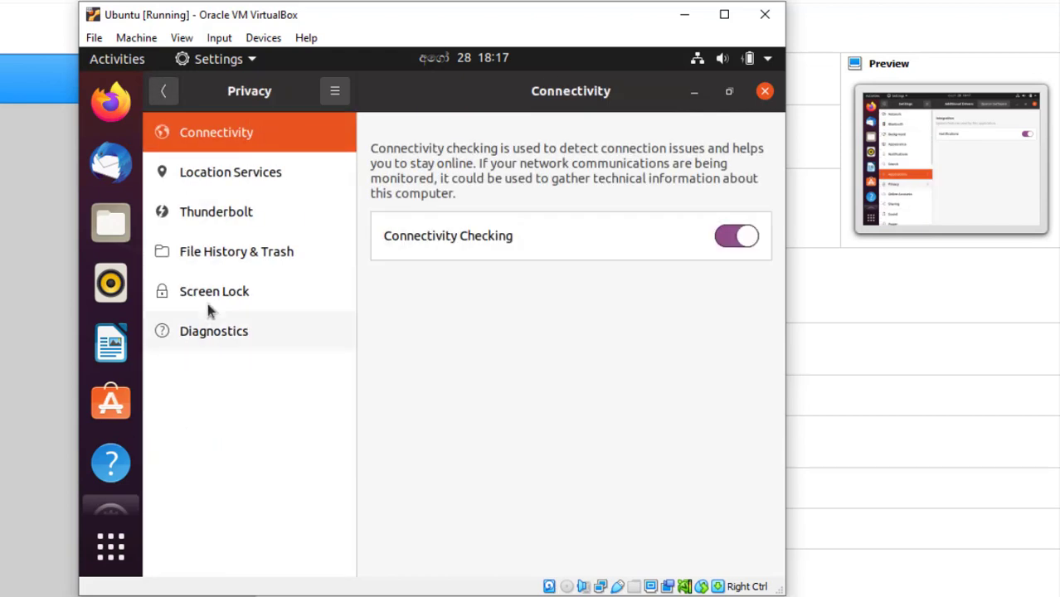
# Return to the main settings list and view the Online Accounts and Sharing pages.
pyautogui.click(163, 91)
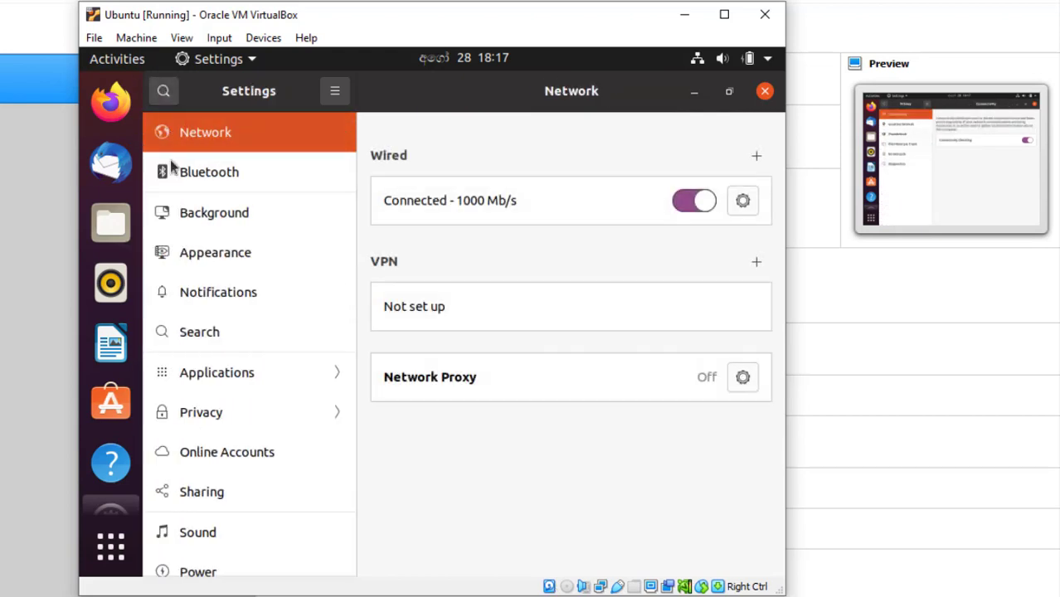
pyautogui.click(215, 460)
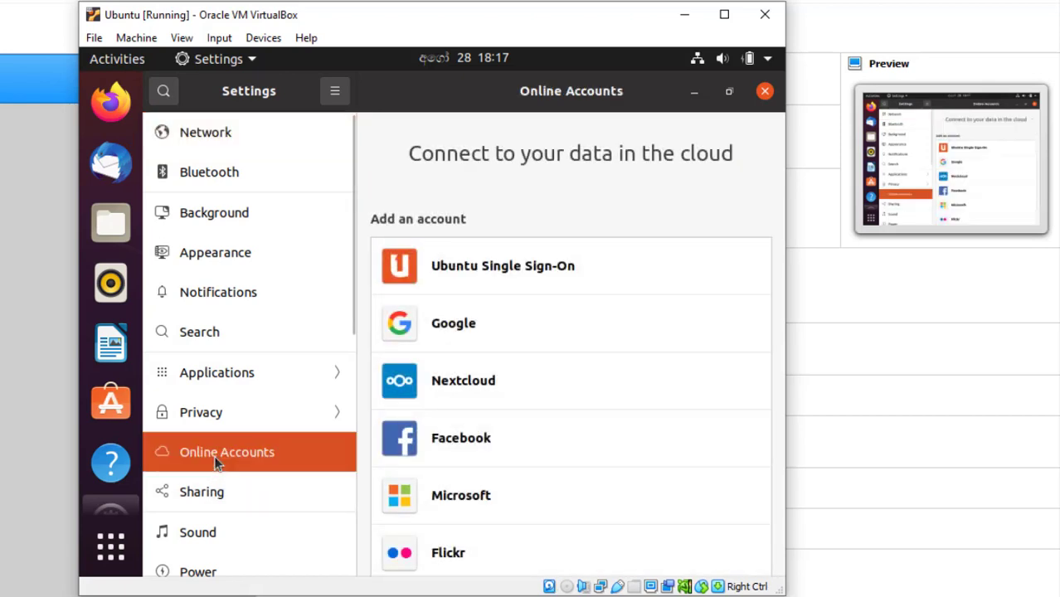
pyautogui.scroll(-4, 516, 378)
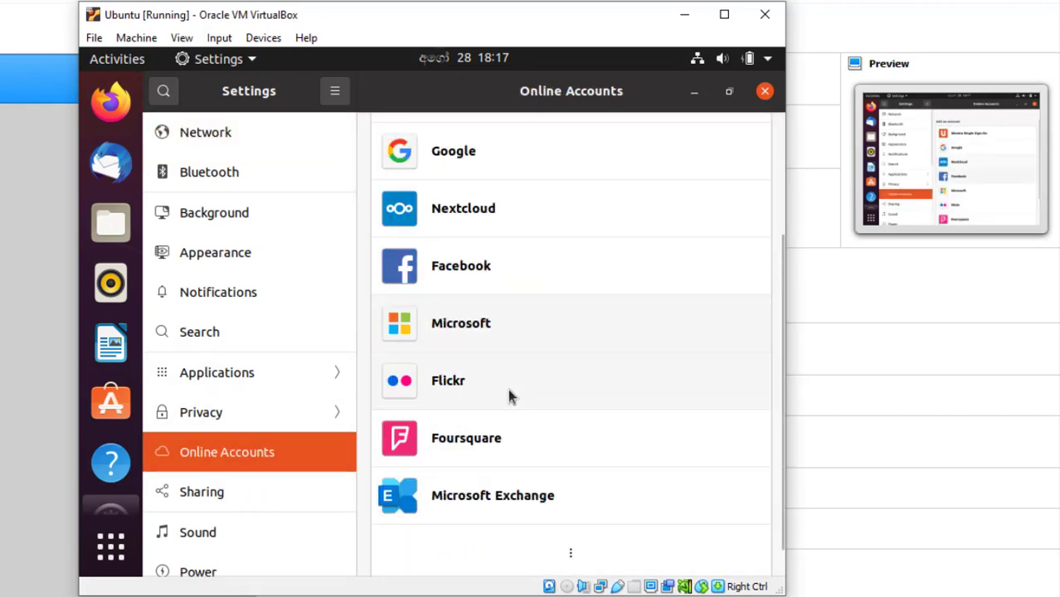
pyautogui.scroll(4, 508, 388)
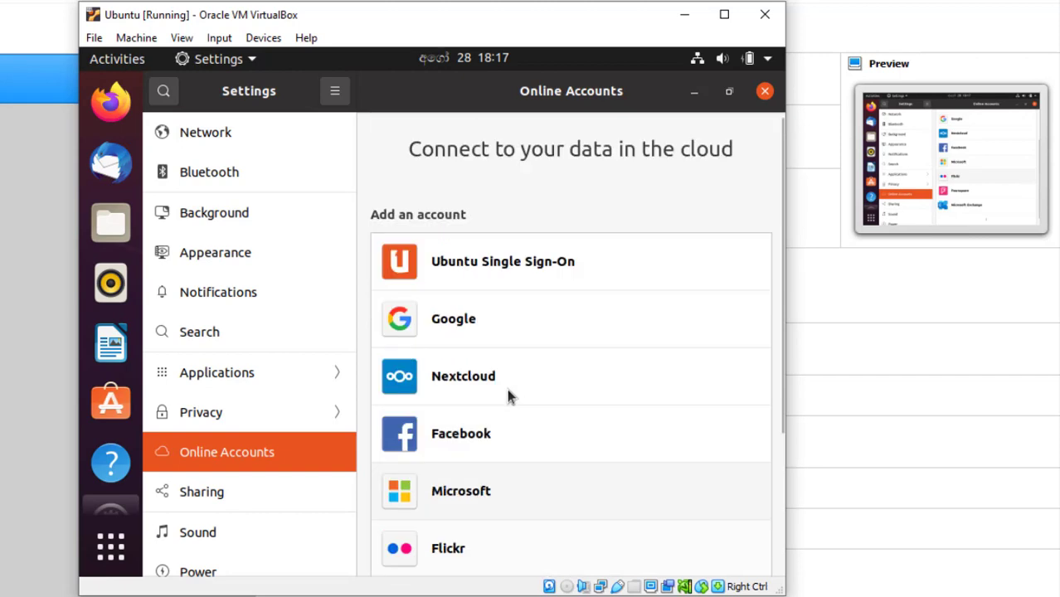
pyautogui.click(204, 496)
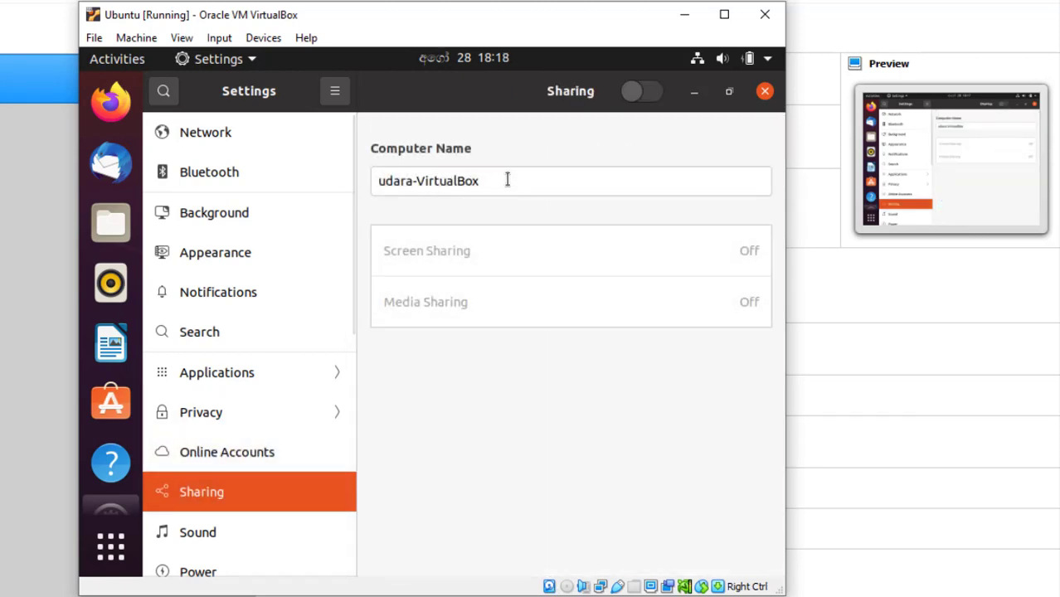
# Inspect the Sound output device and speaker options, keeping Analog Stereo Output.
pyautogui.click(207, 529)
pyautogui.scroll(-2, 631, 247)
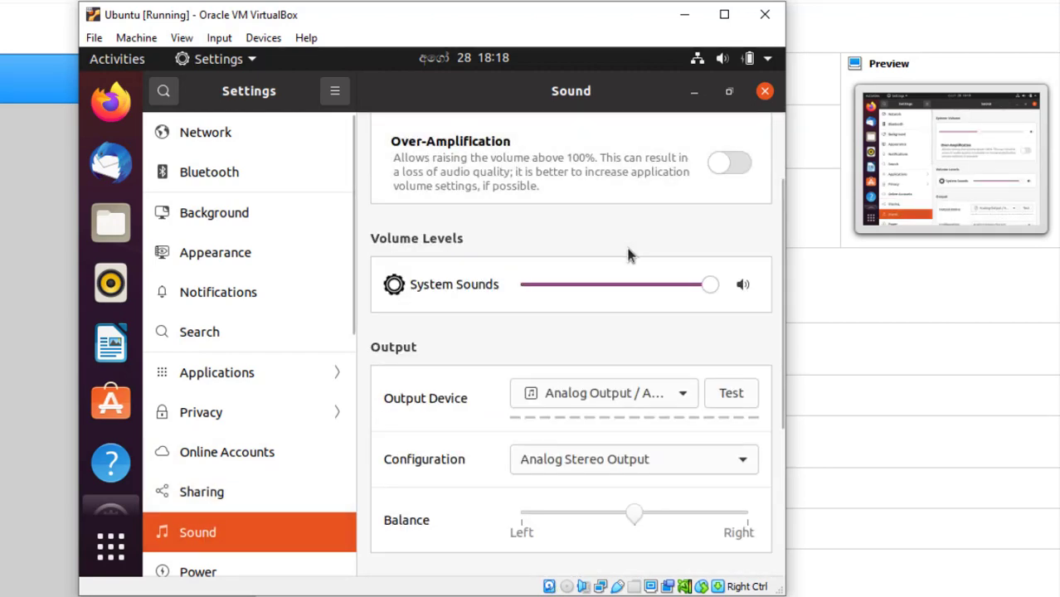
pyautogui.click(678, 400)
pyautogui.click(665, 330)
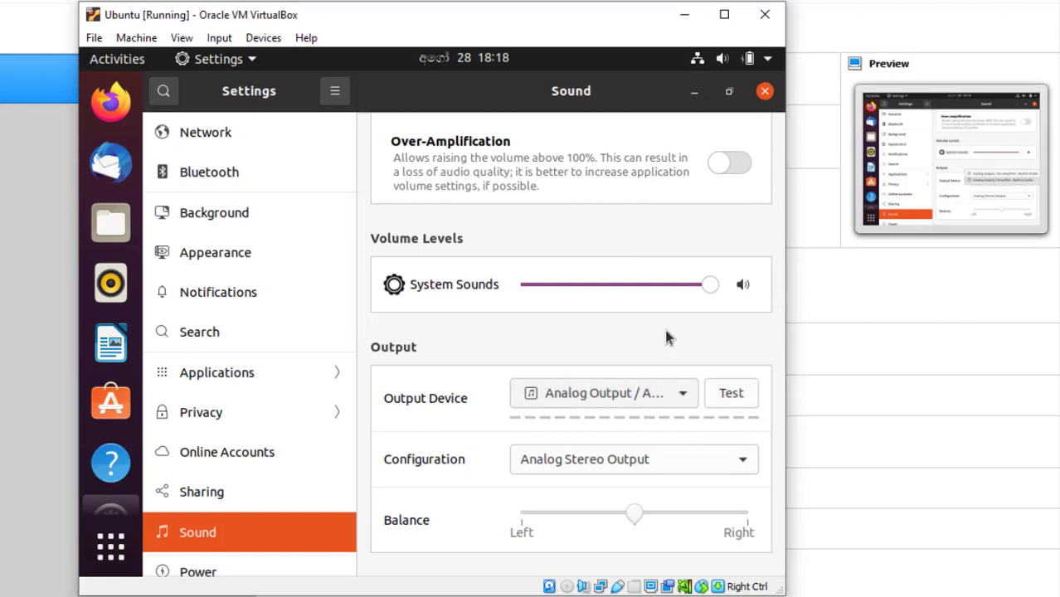
pyautogui.click(742, 461)
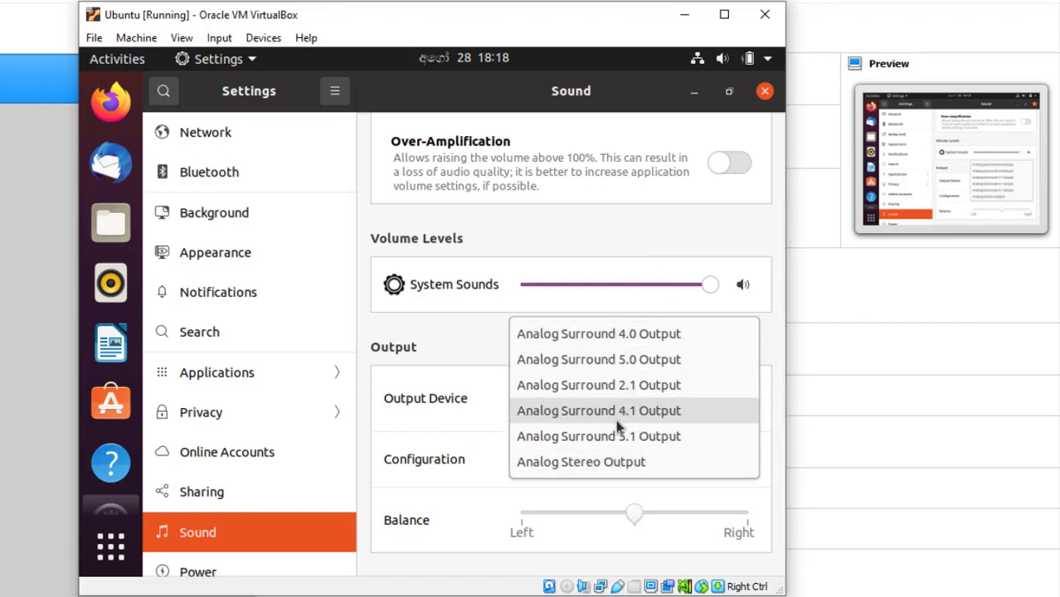
pyautogui.click(619, 228)
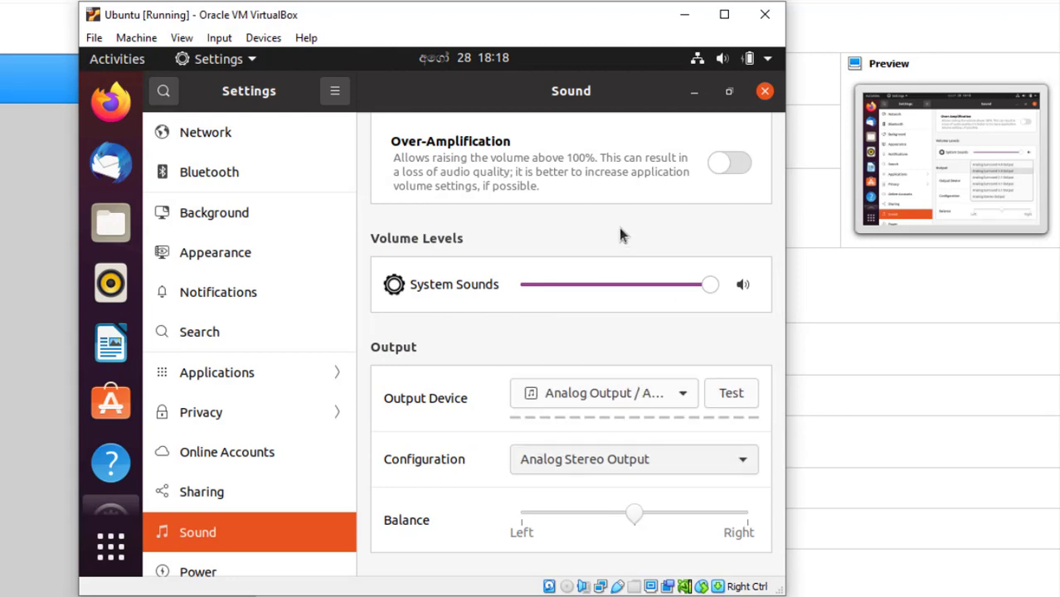
# View the Power settings, then go to the Network page.
pyautogui.click(213, 571)
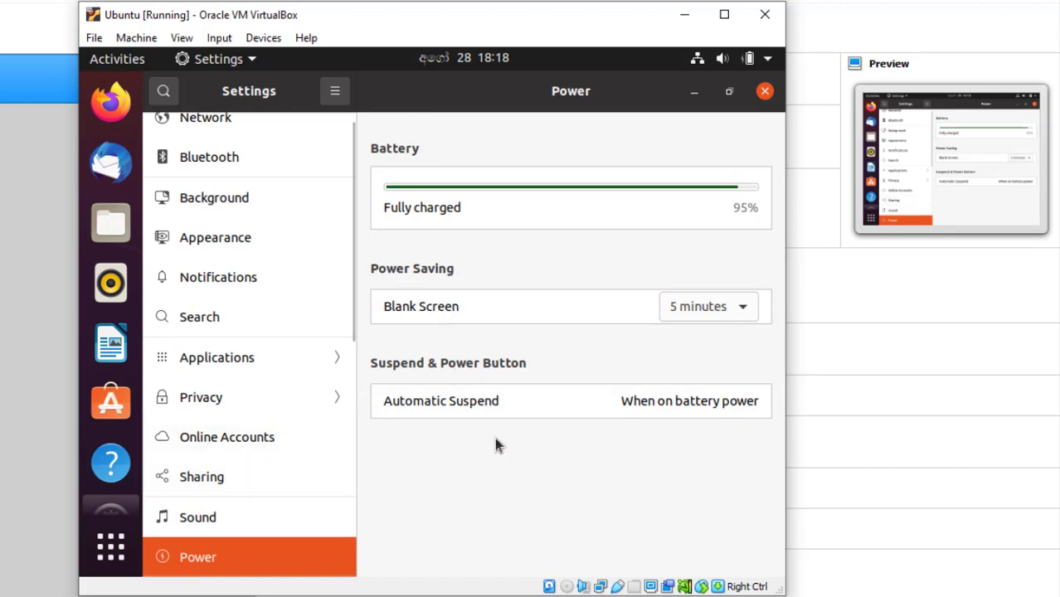
pyautogui.scroll(1, 245, 320)
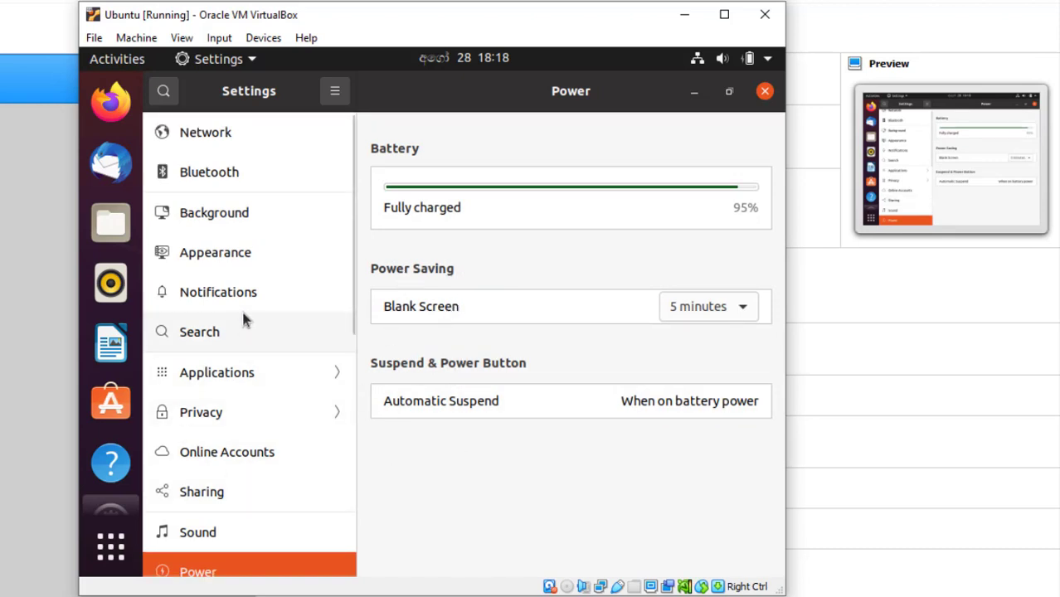
pyautogui.click(218, 135)
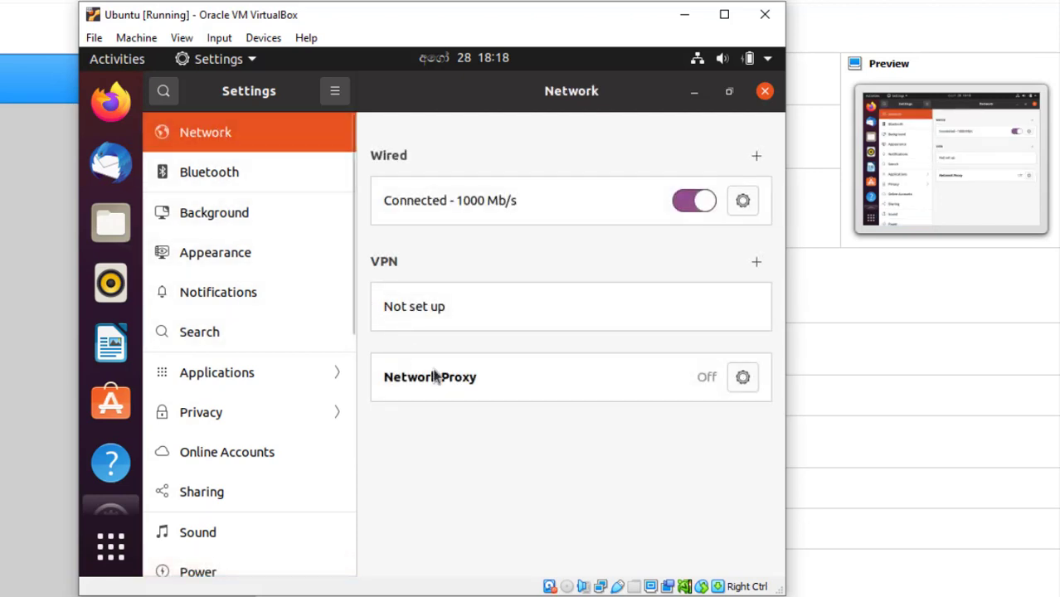
# In the Wired connection's IPv4 settings, change the method from Automatic (DHCP) to Manual.
pyautogui.click(744, 203)
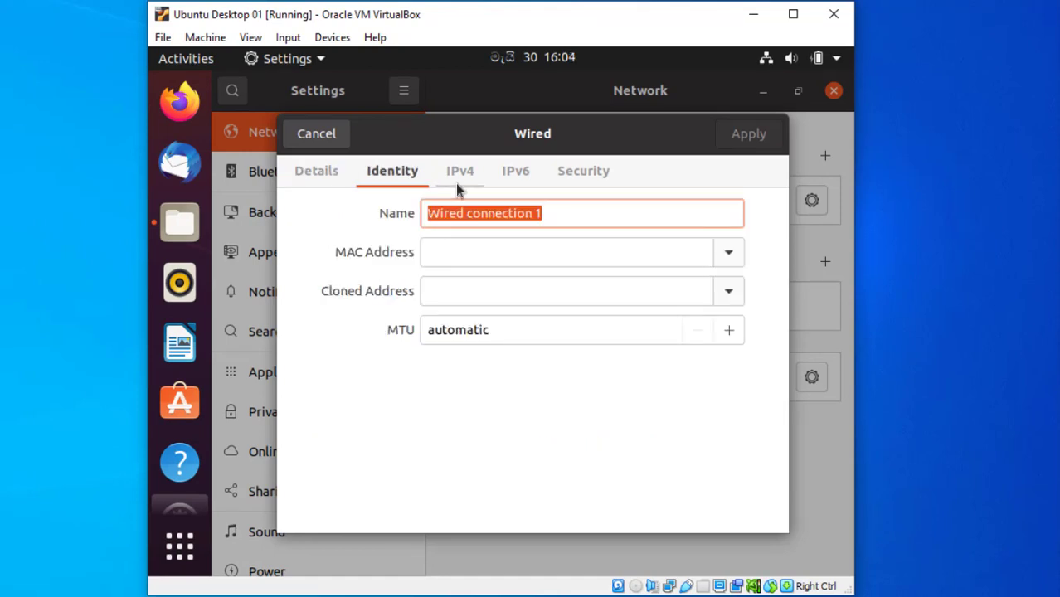
pyautogui.click(458, 174)
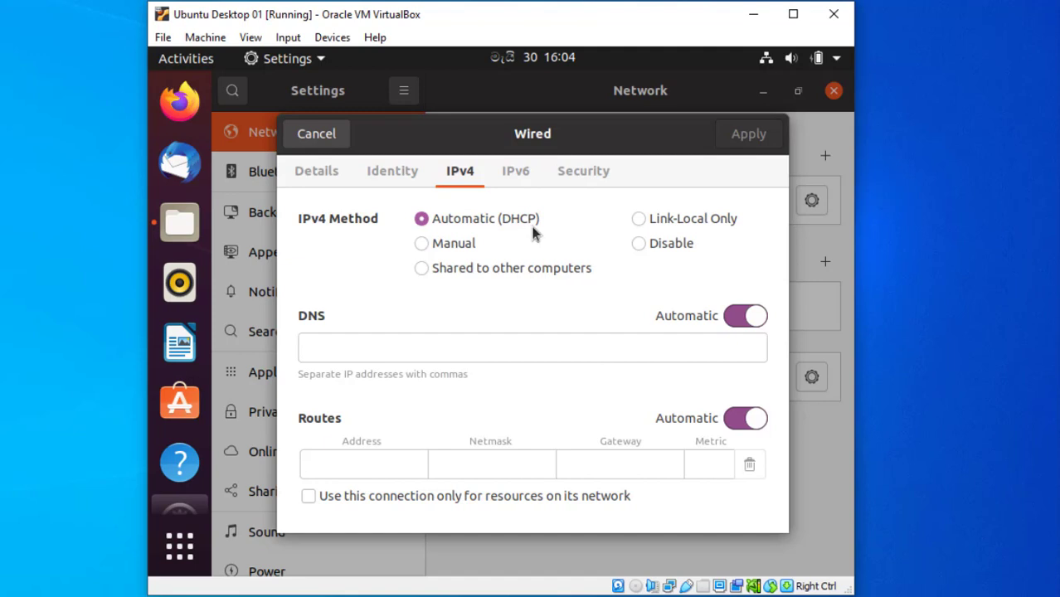
pyautogui.click(419, 249)
# Enter address 192.168.1.25, netmask 255.255.255.0 and gateway 192.168.1.1, then apply.
pyautogui.click(350, 354)
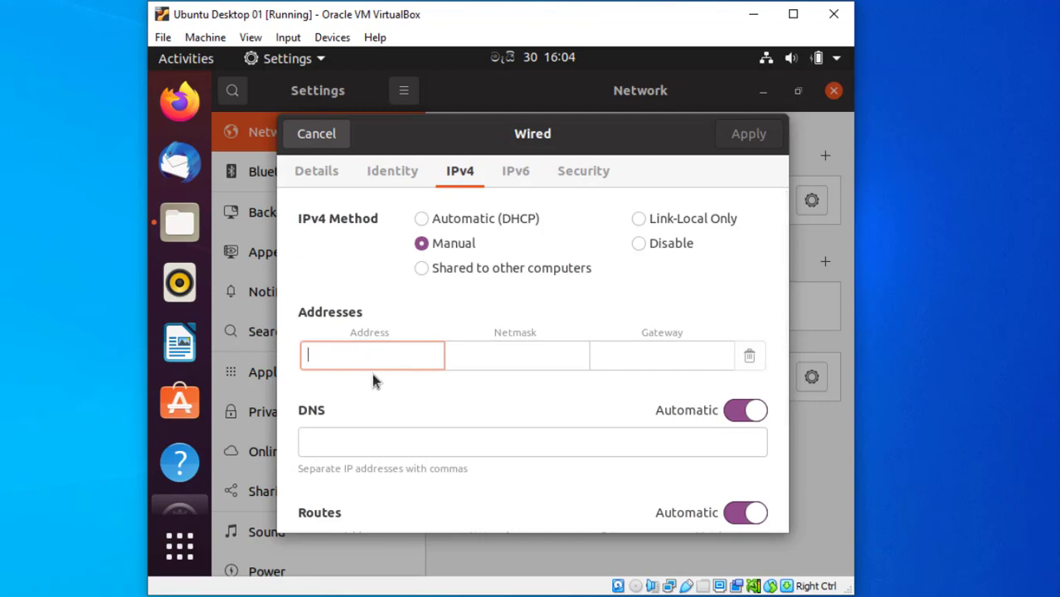
pyautogui.write('192.168')
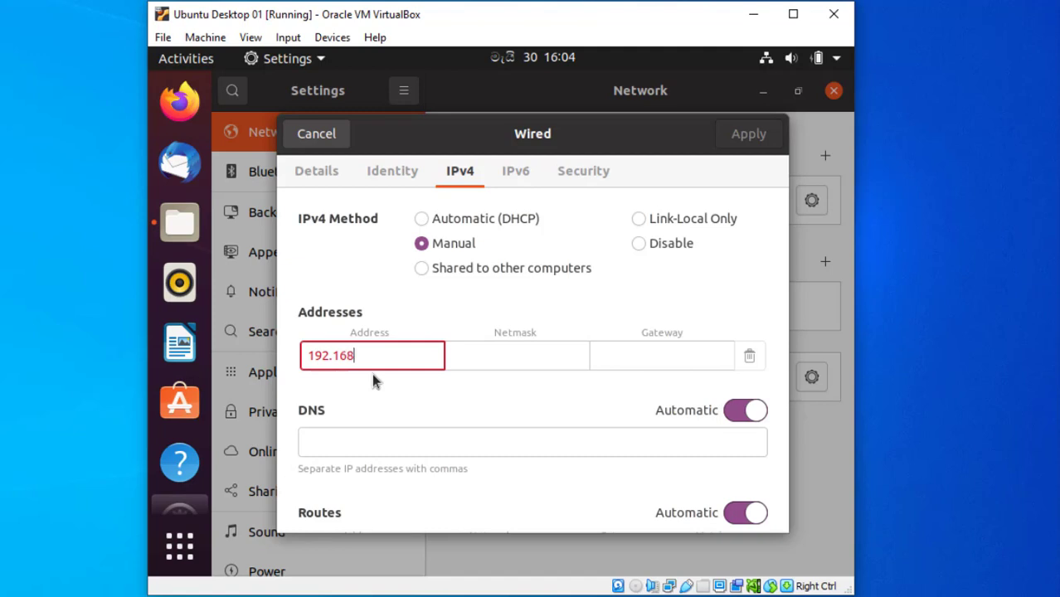
pyautogui.write('.1.25')
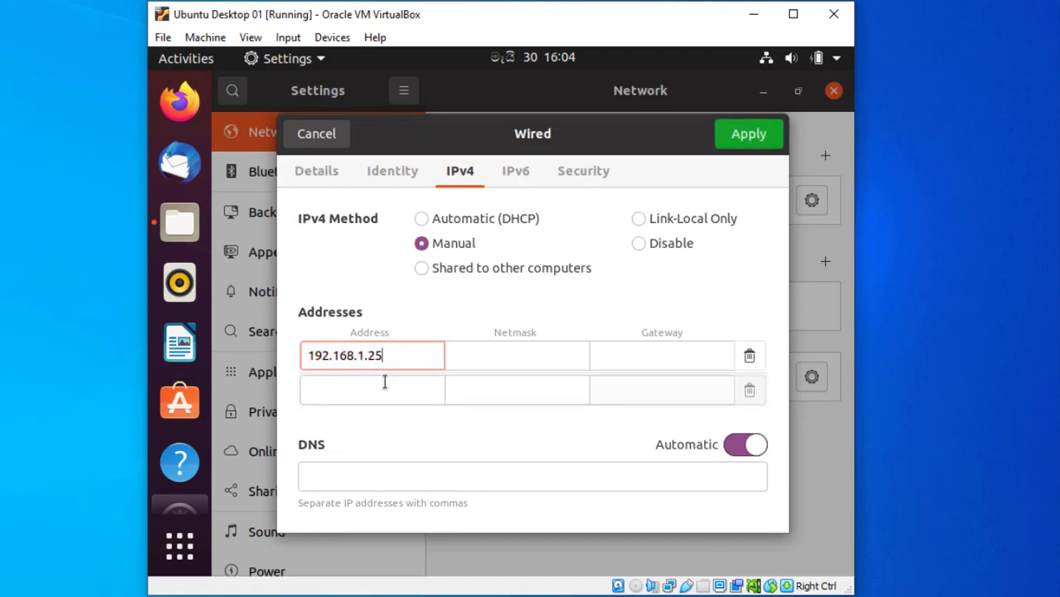
pyautogui.click(484, 355)
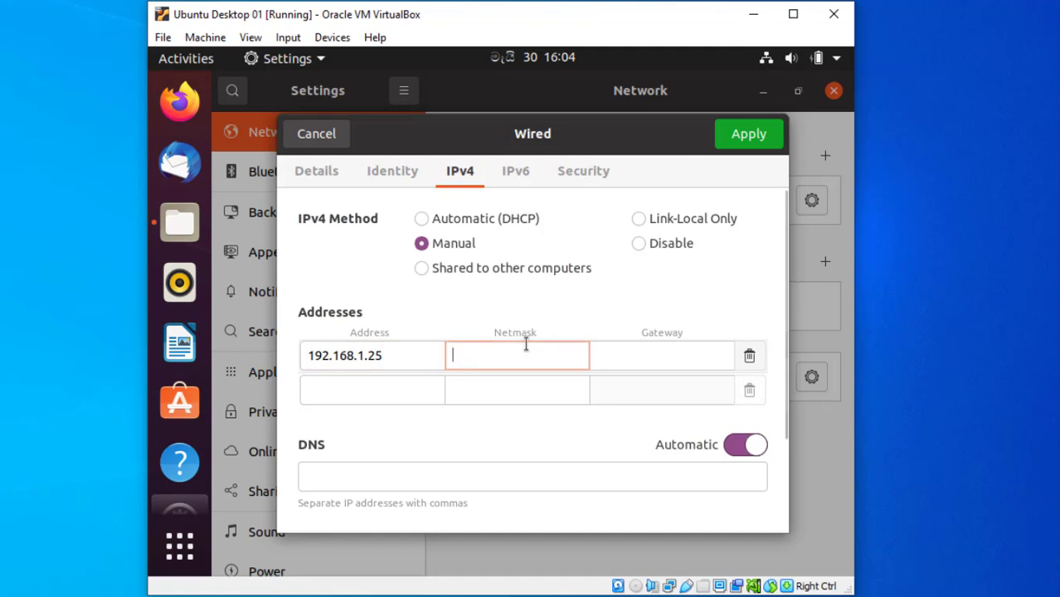
pyautogui.write('255.')
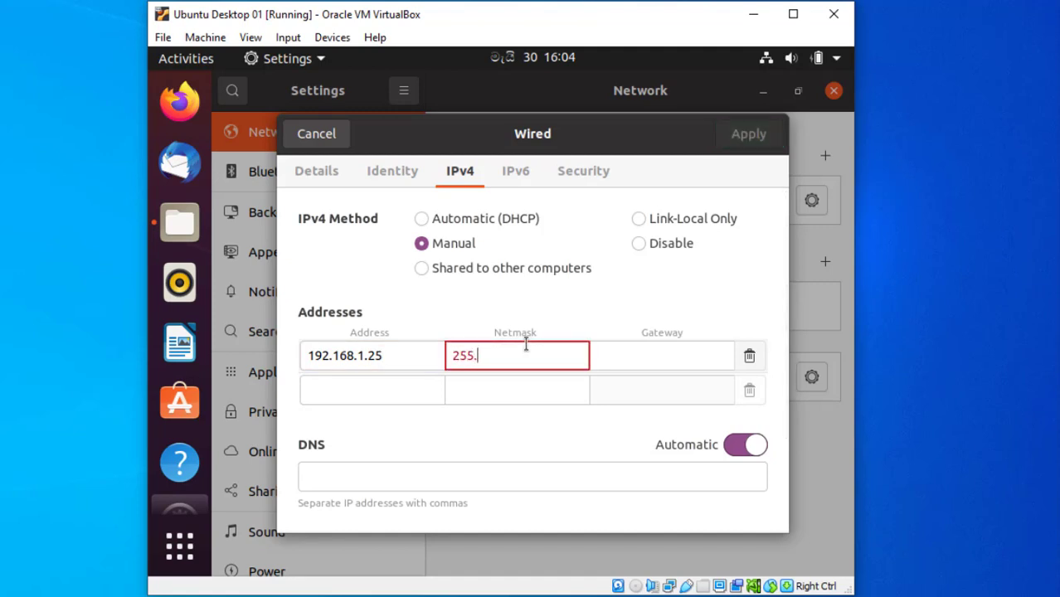
pyautogui.write('255.255.0')
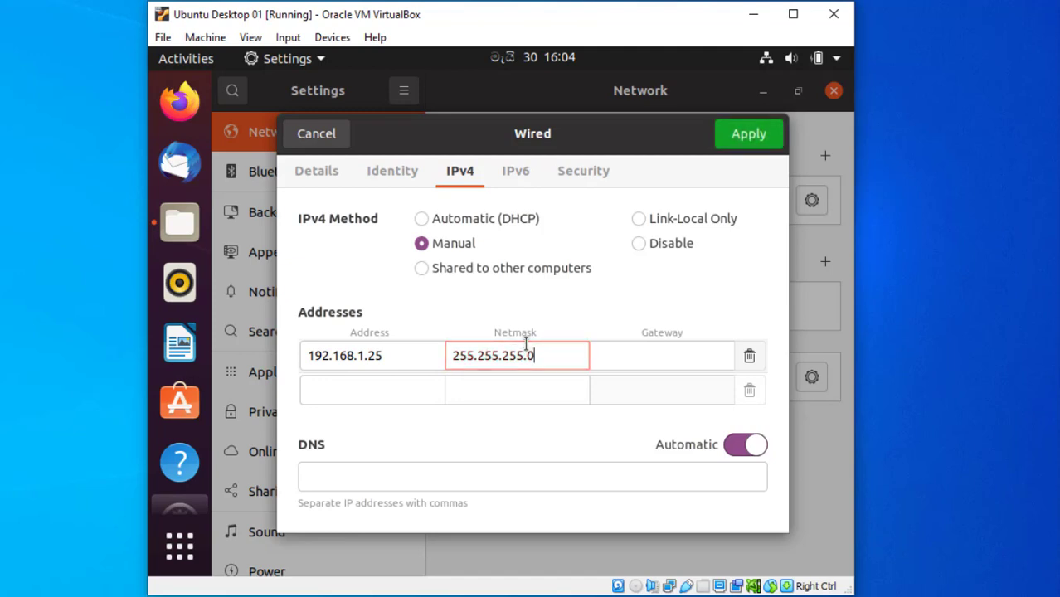
pyautogui.click(648, 357)
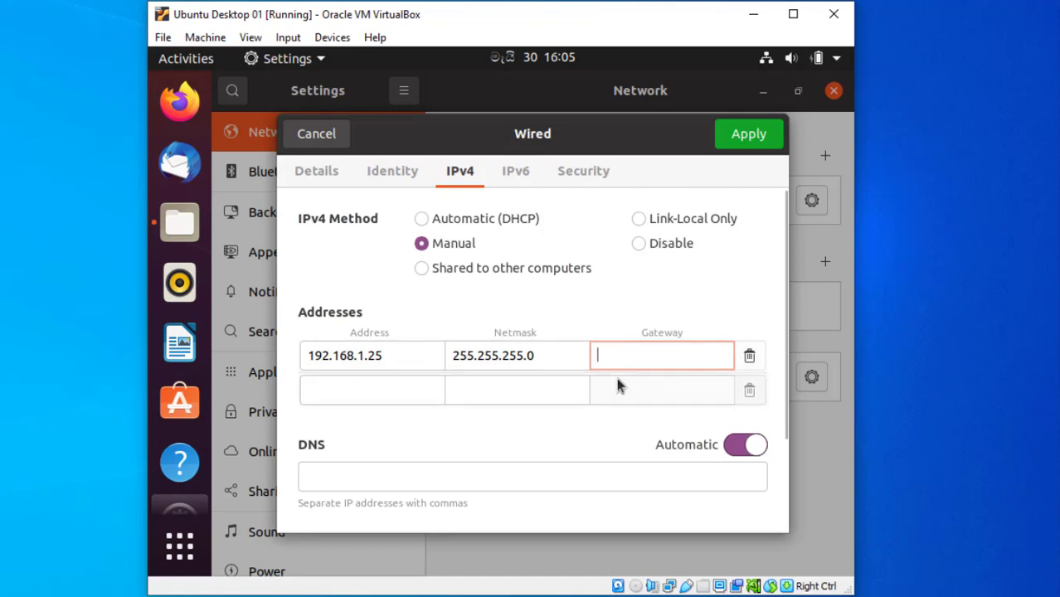
pyautogui.write('192')
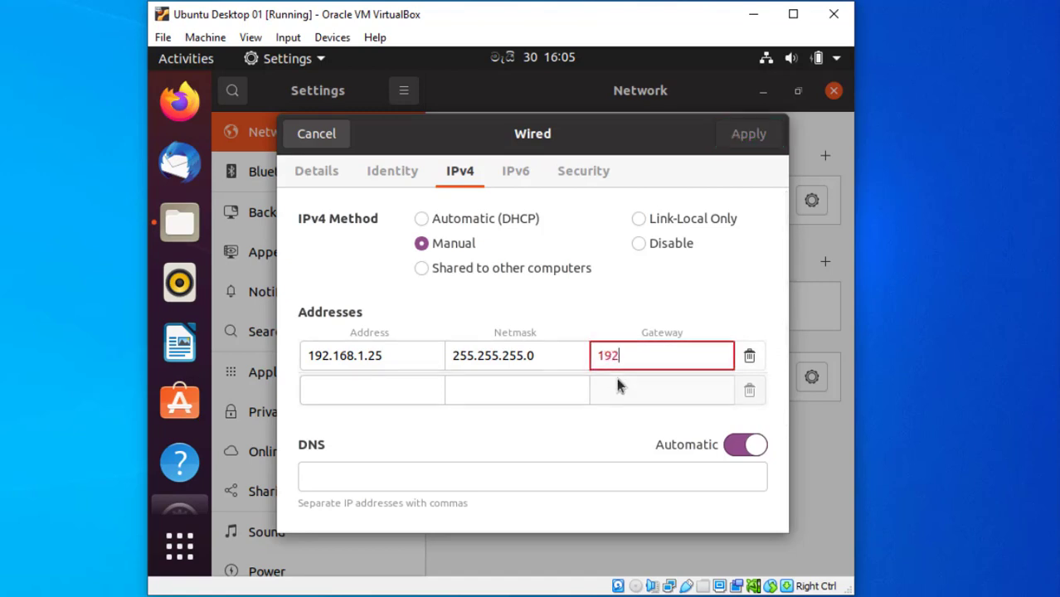
pyautogui.write('.168.1.1')
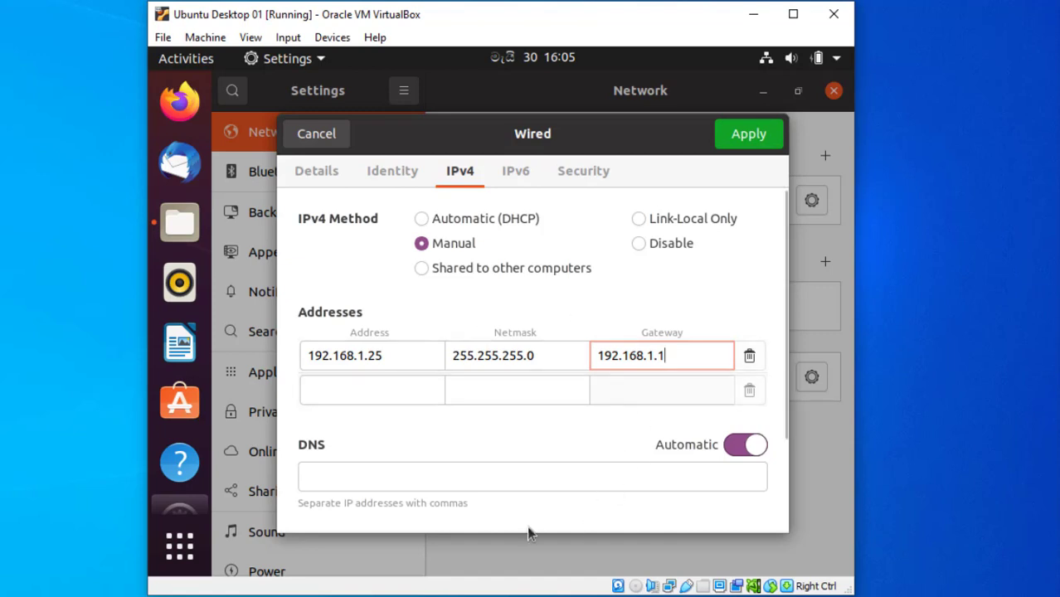
pyautogui.click(746, 136)
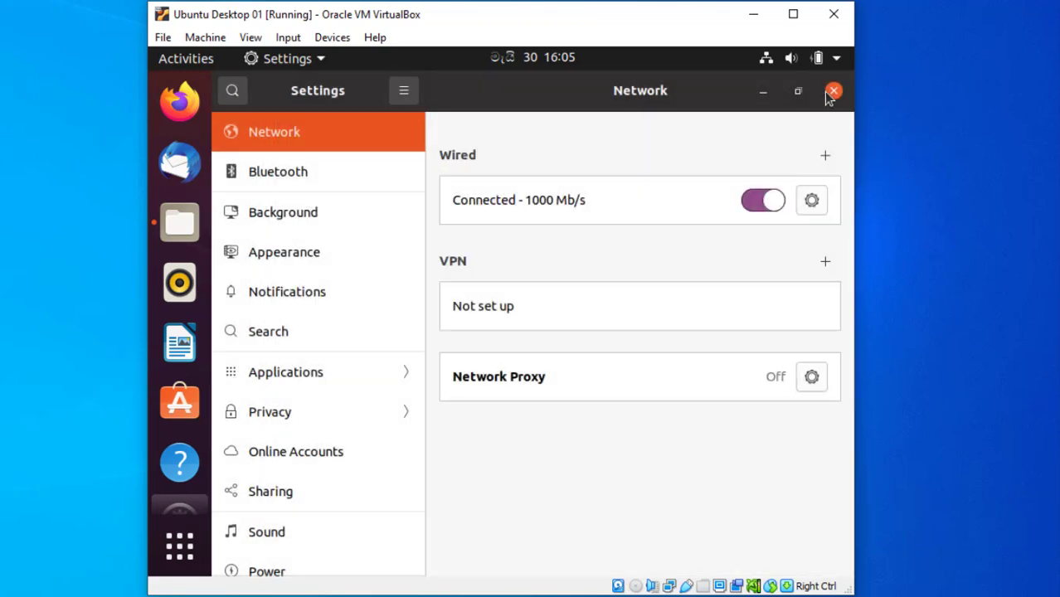
# Close the Settings and Files windows, launch Firefox and load YouTube from its tile.
pyautogui.click(835, 92)
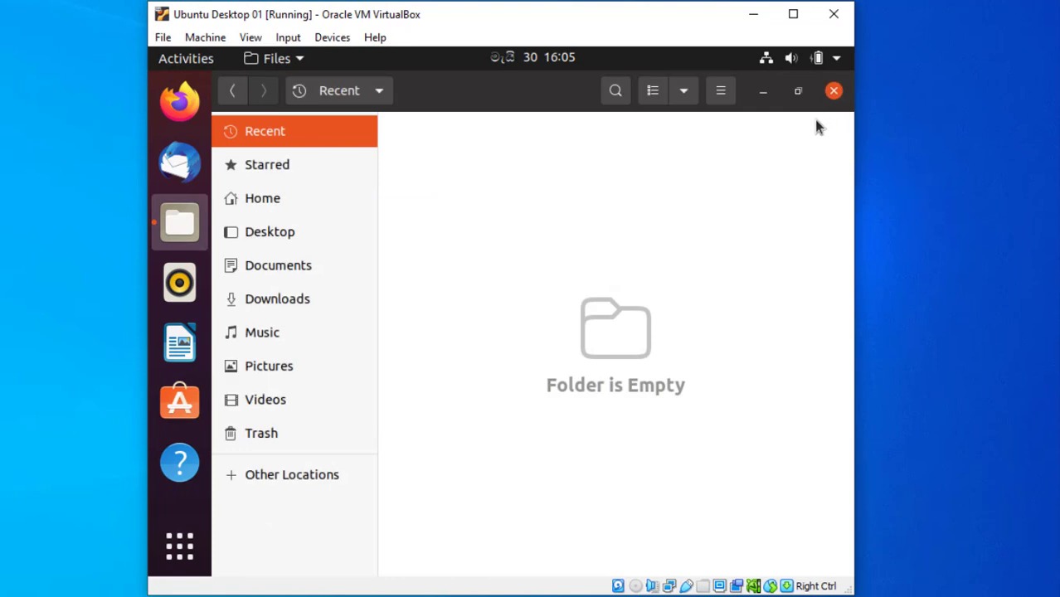
pyautogui.click(827, 95)
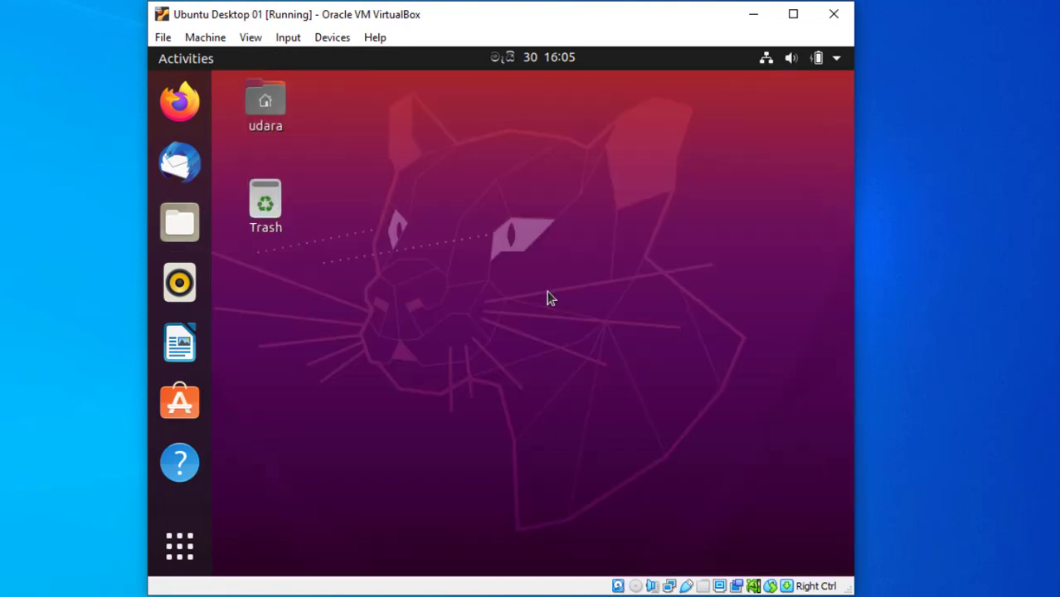
pyautogui.click(184, 104)
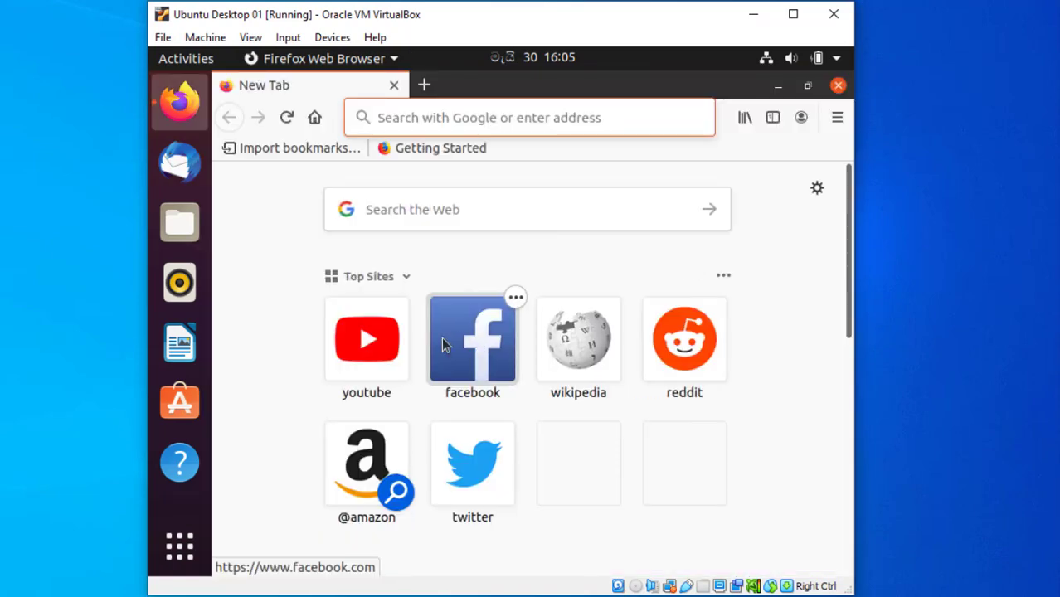
pyautogui.click(375, 355)
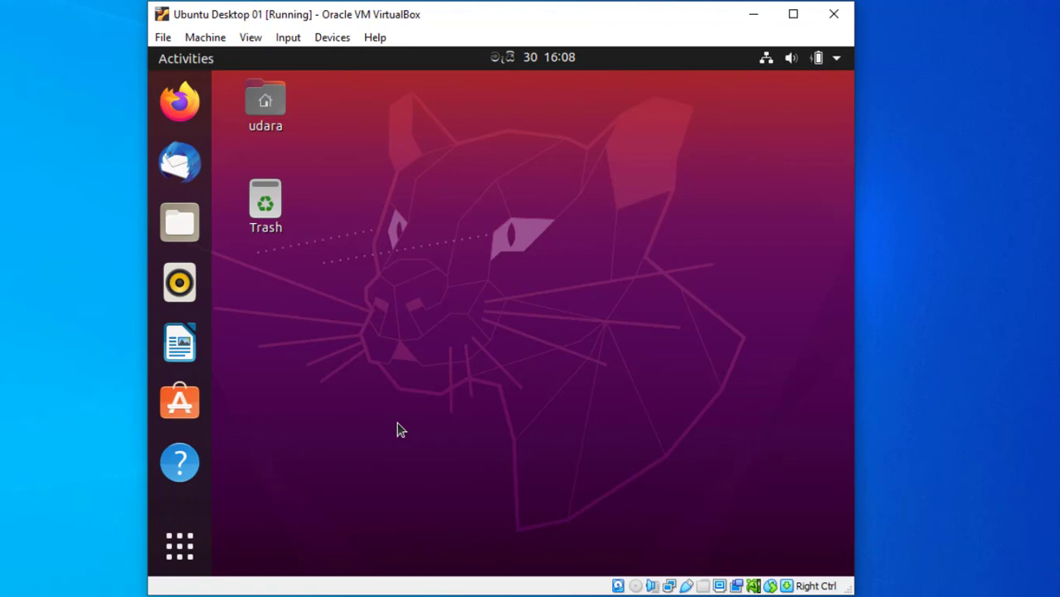
# Power off the Ubuntu guest from the system menu's Power Off / Log Out and confirm.
pyautogui.click(836, 61)
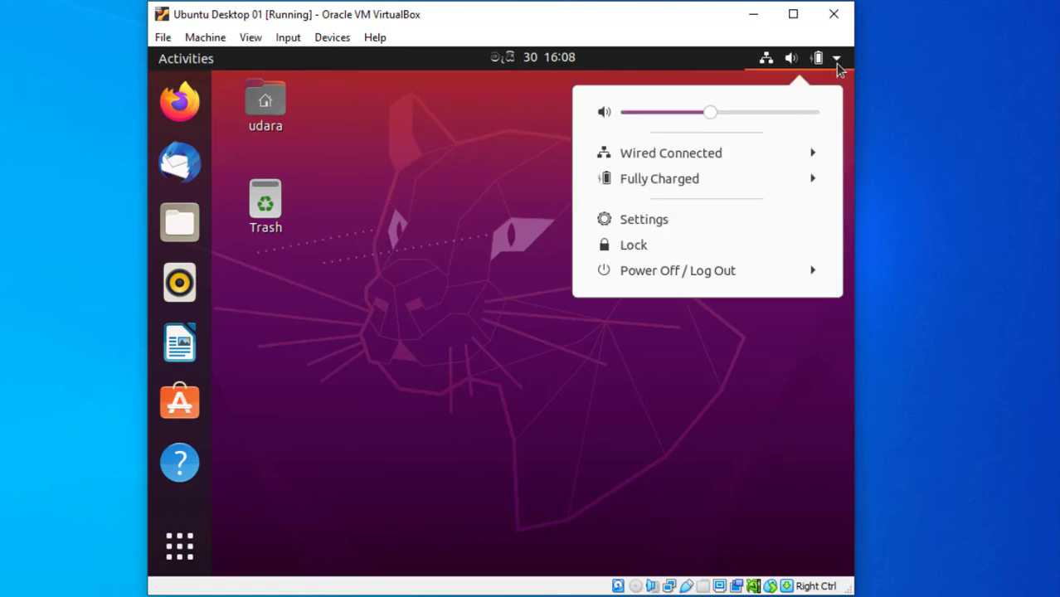
pyautogui.click(756, 280)
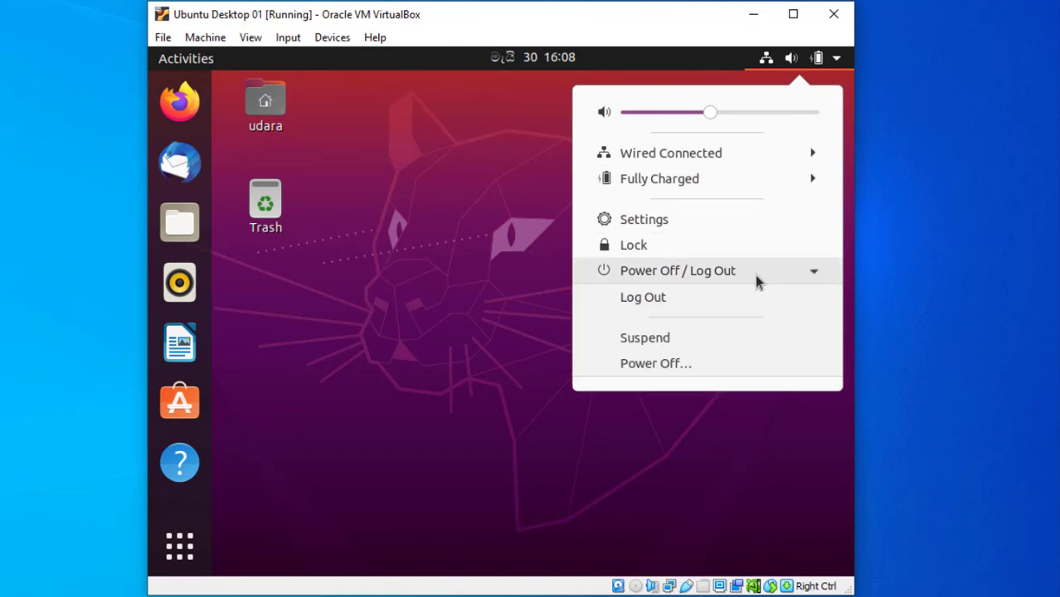
pyautogui.click(669, 372)
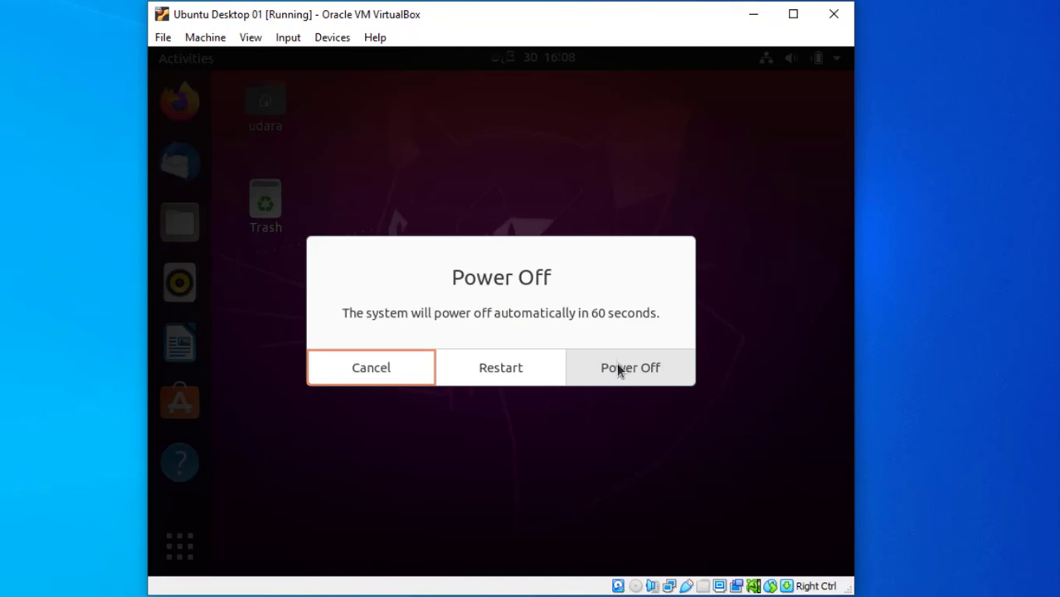
pyautogui.click(616, 367)
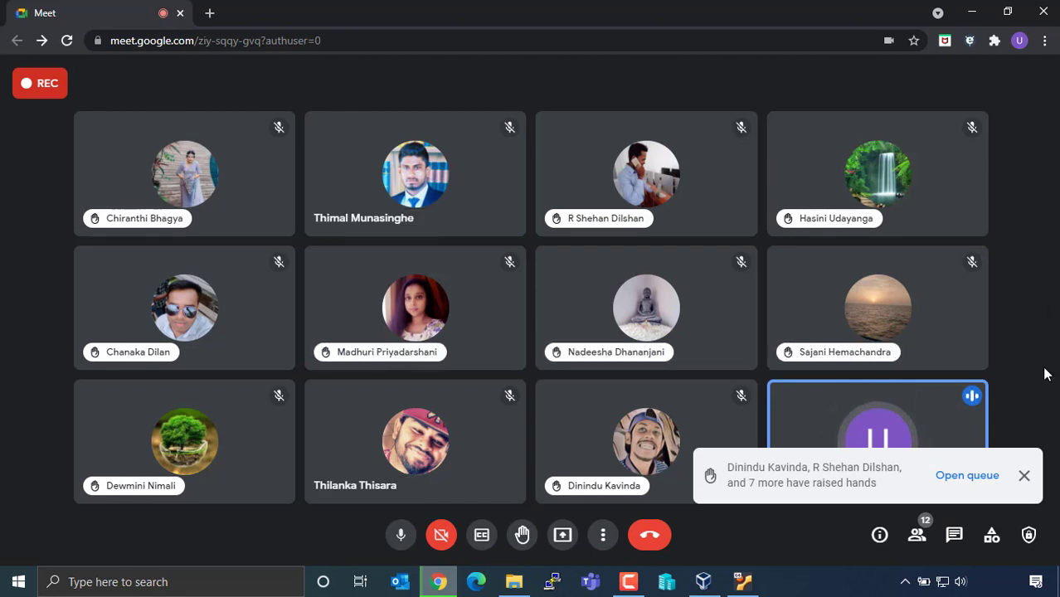
# Close the raised-hands notification at the bottom right of the Meet window.
pyautogui.click(1025, 475)
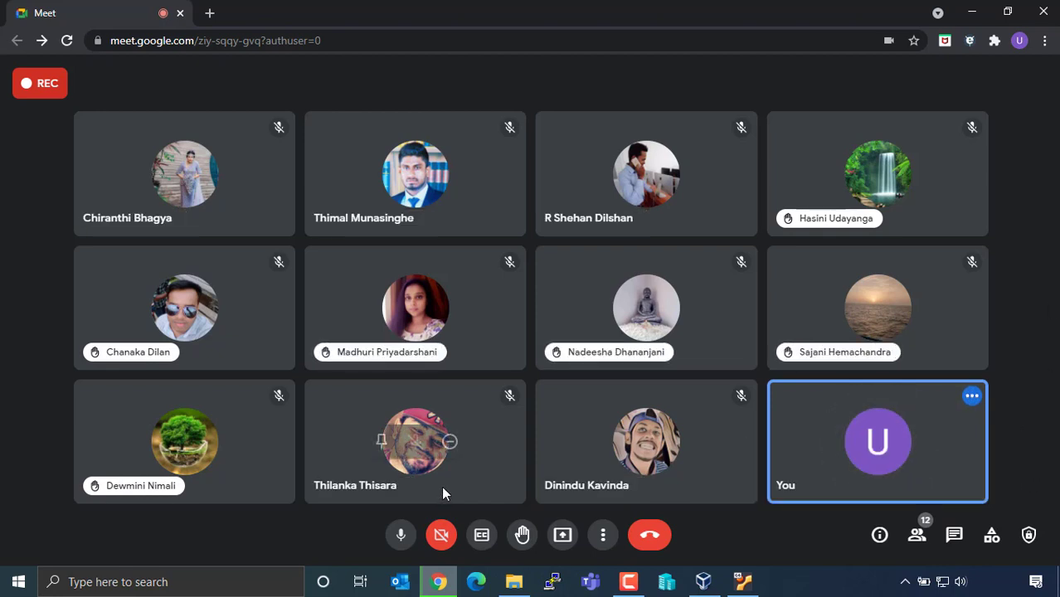